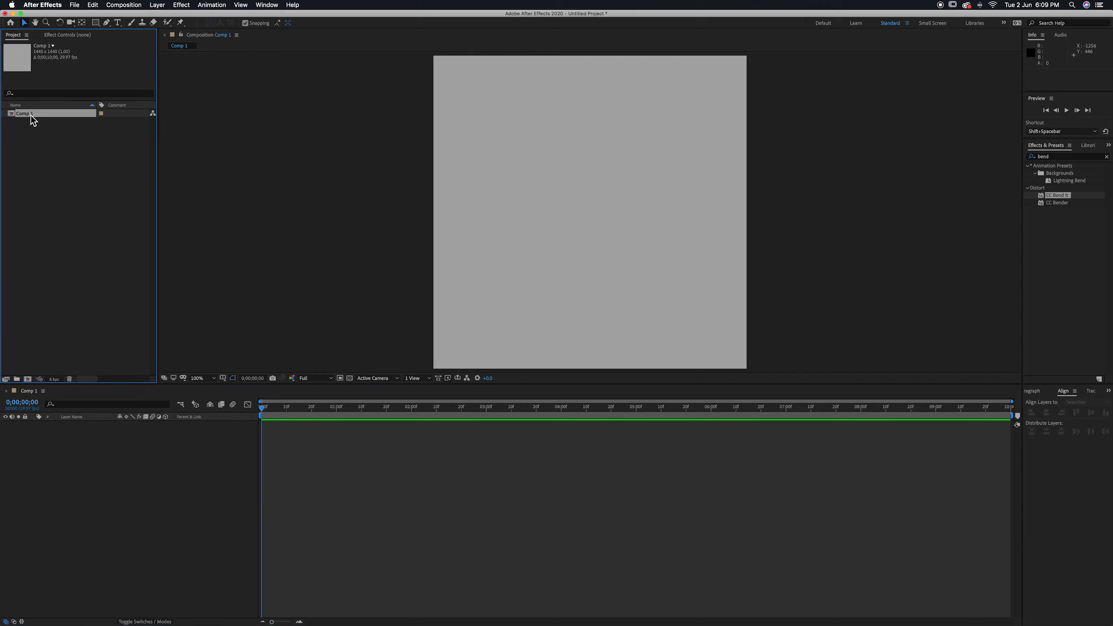
Import santa-drive.ai as a layered composition and add it to the Main composition's timeline.
{"action": "double_click", "coordinate": [73, 186]}
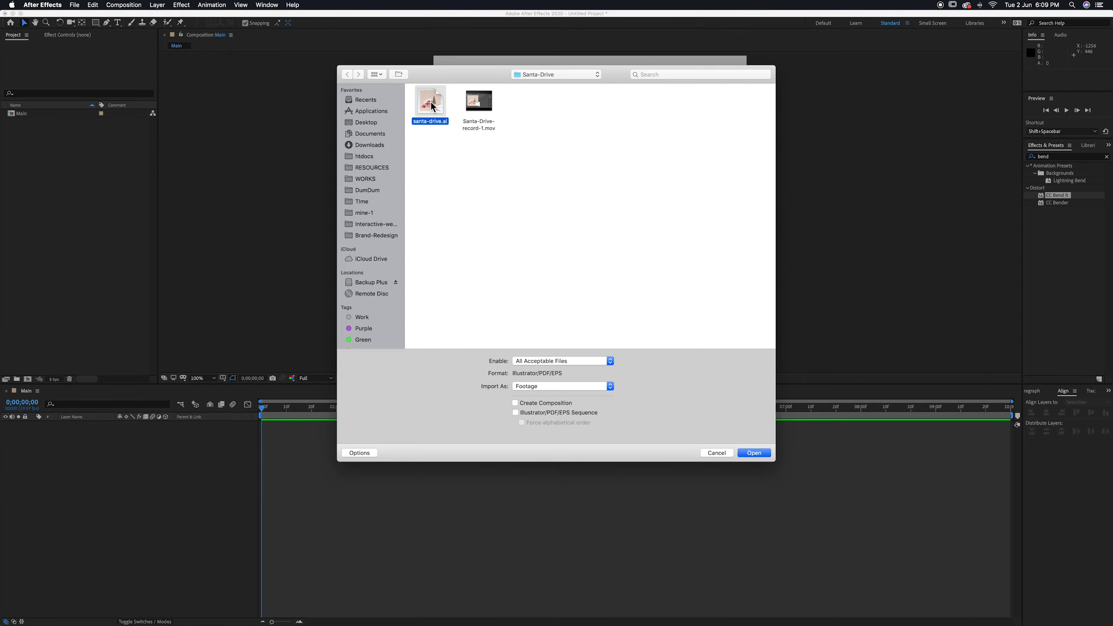
{"action": "double_click", "coordinate": [431, 101]}
{"action": "left_click", "coordinate": [117, 71]}
{"action": "left_click", "coordinate": [113, 88]}
{"action": "left_click", "coordinate": [137, 139]}
{"action": "left_click_drag", "start_coordinate": [32, 123], "coordinate": [81, 429]}
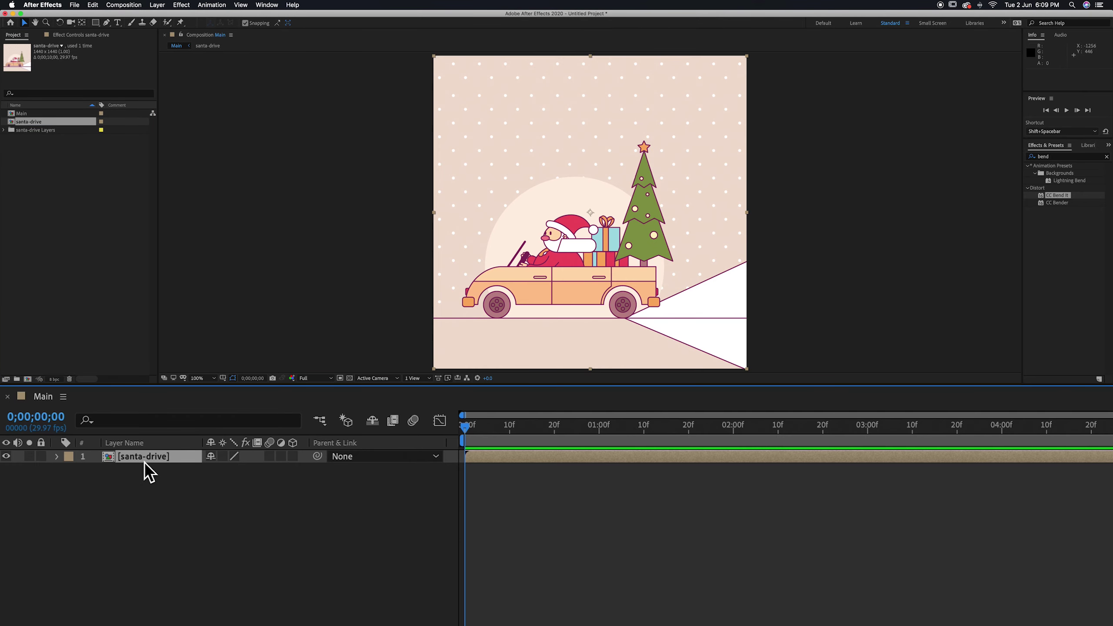
Cut the Ground line and Background layers from the santa-drive composition and paste them into Main.
{"action": "double_click", "coordinate": [144, 457]}
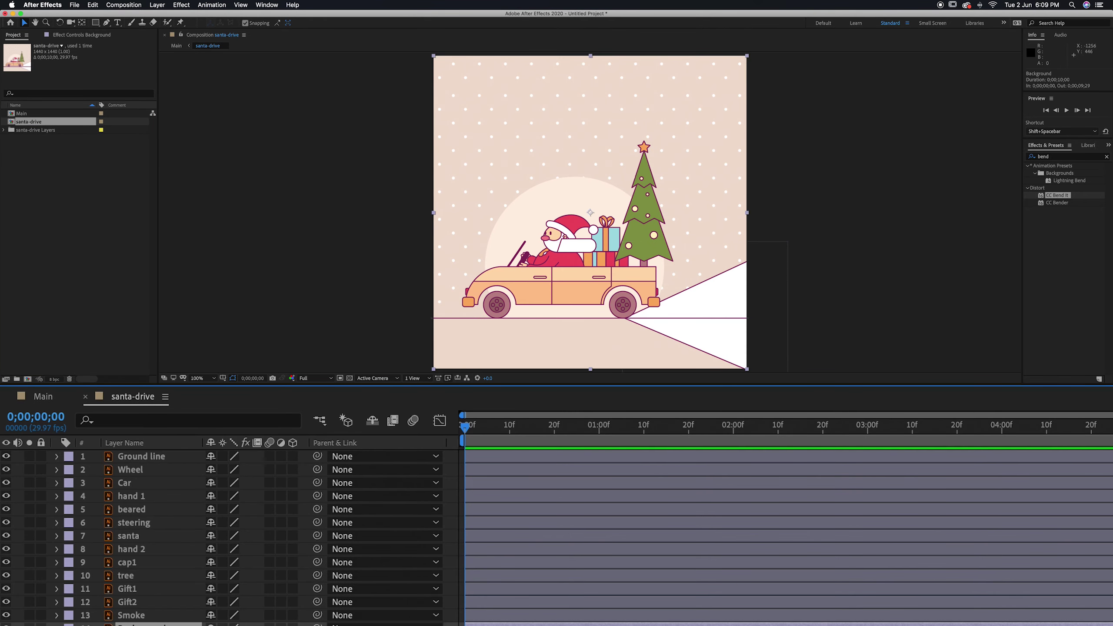
{"action": "left_click", "coordinate": [145, 458], "text": "super"}
{"action": "key", "text": "super+x"}
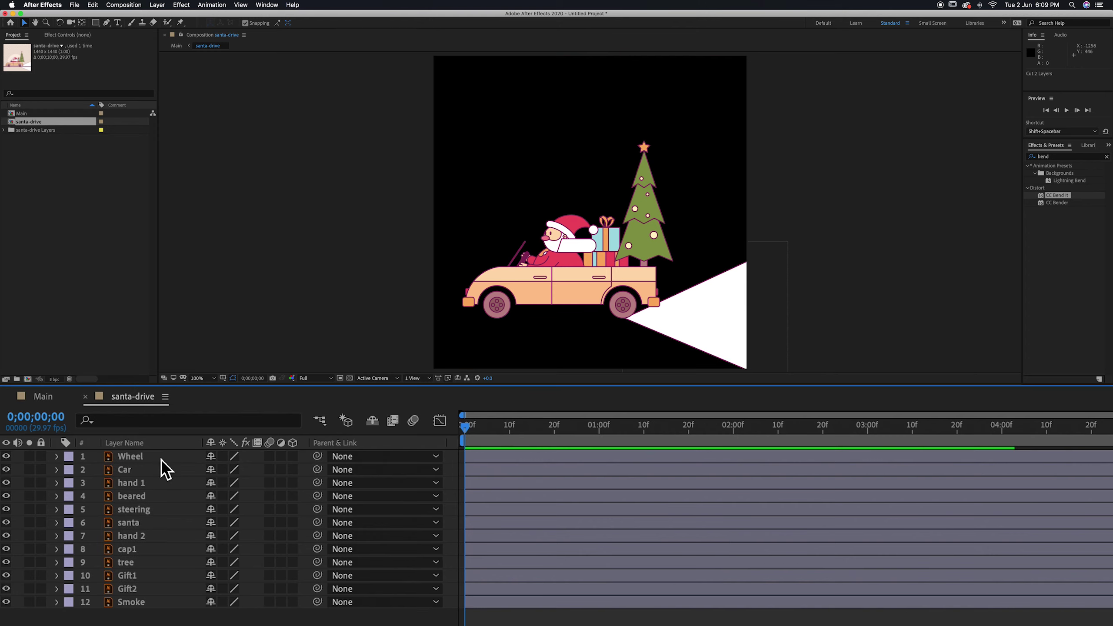
{"action": "left_click", "coordinate": [49, 399]}
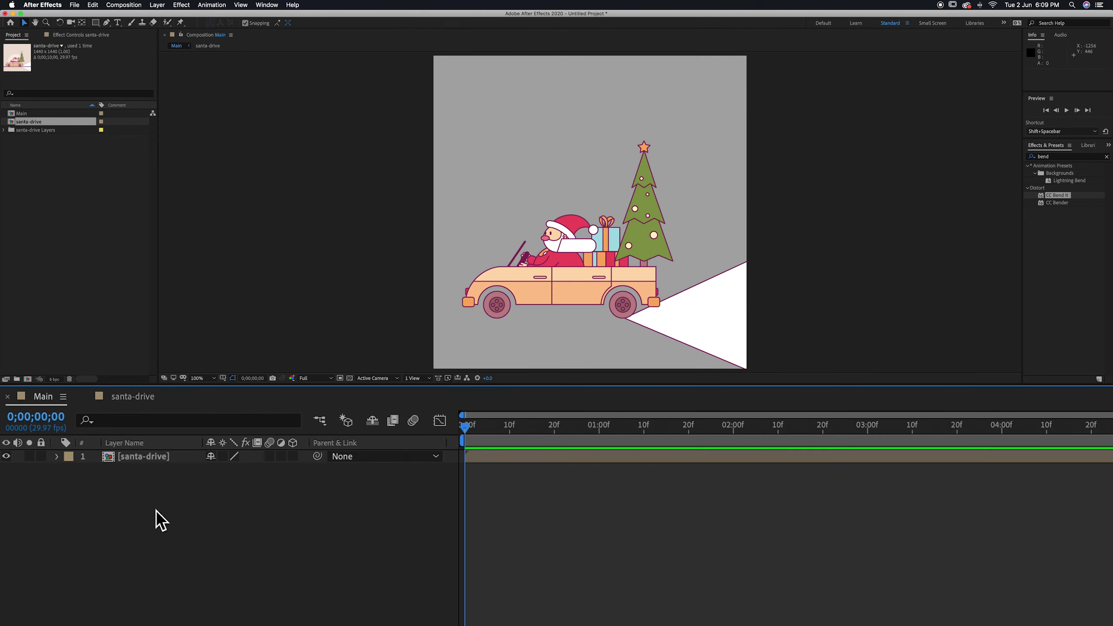
{"action": "key", "text": "super+v"}
Stack the Main layers with Ground line on top, santa-drive in the middle and Background beneath, and check santa-drive's visibility.
{"action": "left_click", "coordinate": [151, 526]}
{"action": "left_click_drag", "start_coordinate": [144, 457], "coordinate": [142, 513]}
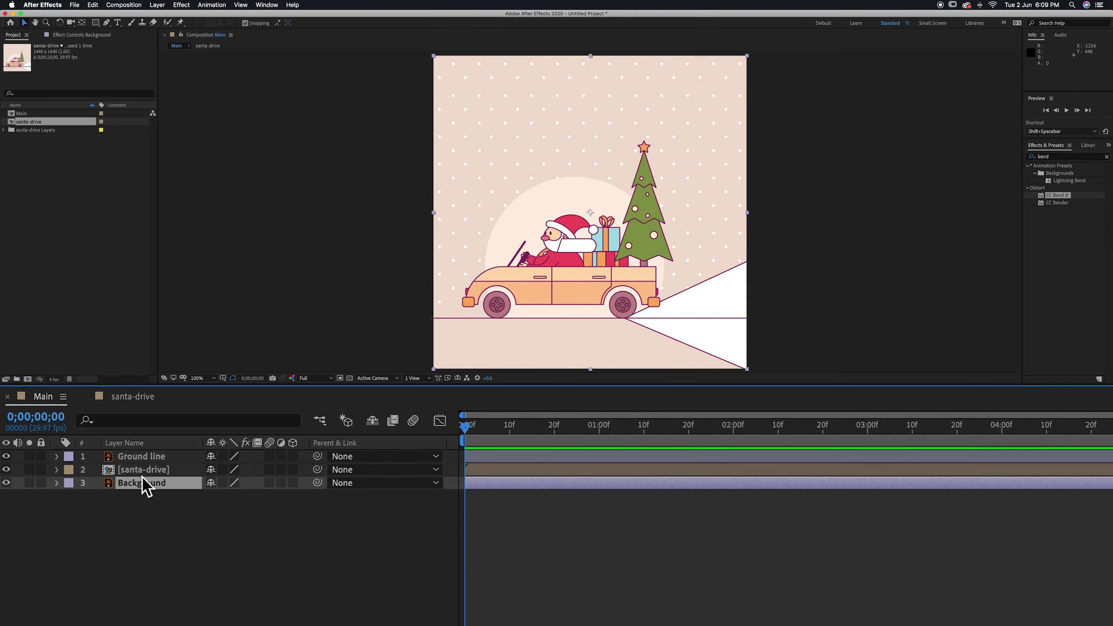
{"action": "left_click", "coordinate": [142, 471]}
{"action": "left_click", "coordinate": [8, 471]}
{"action": "left_click", "coordinate": [8, 471]}
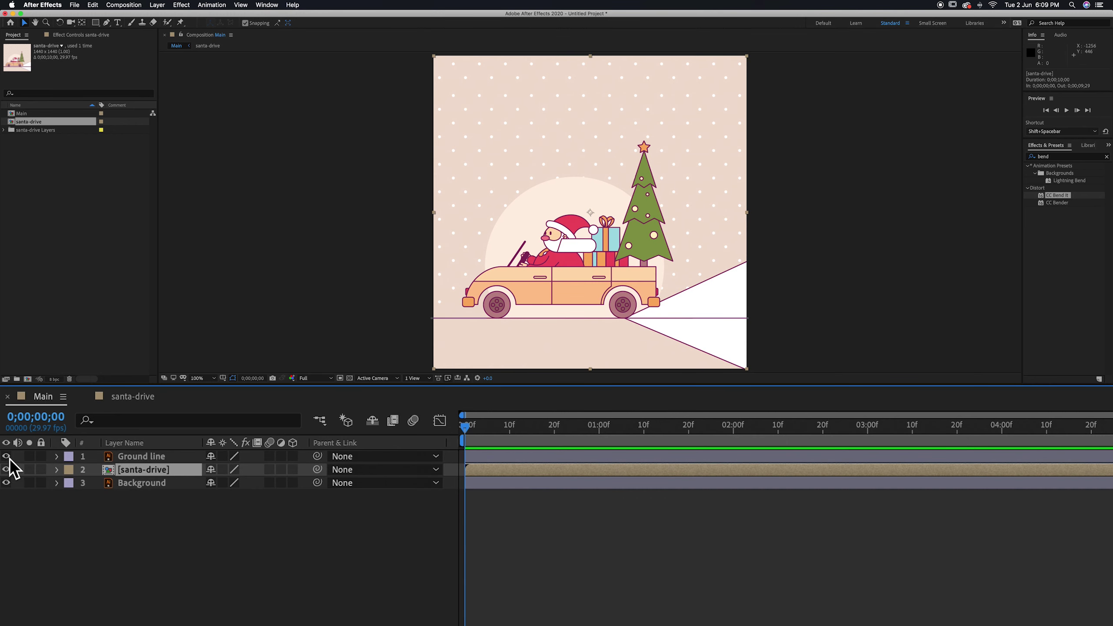
Create shapes from vector layers for all twelve Illustrator layers in the santa-drive composition.
{"action": "double_click", "coordinate": [132, 471]}
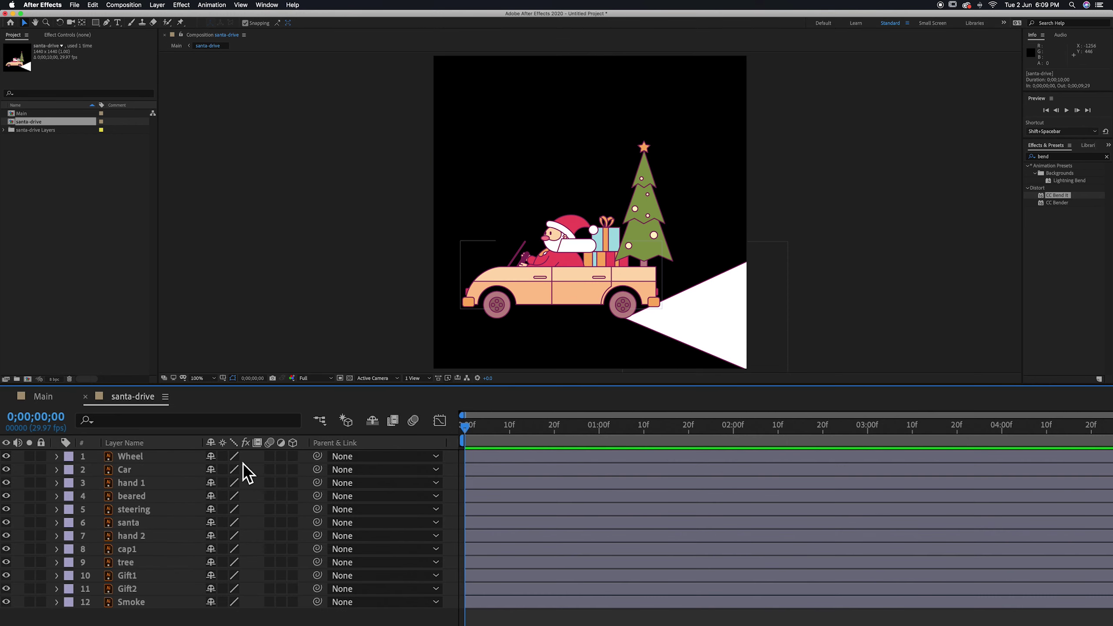
{"action": "left_click_drag", "start_coordinate": [159, 623], "coordinate": [129, 465]}
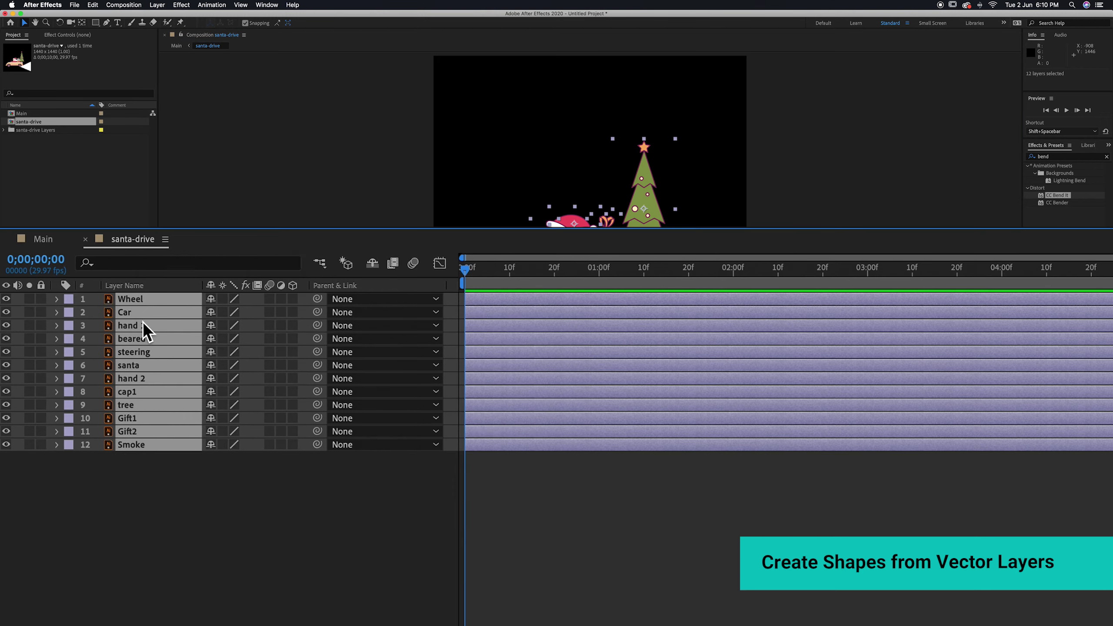
{"action": "right_click", "coordinate": [142, 326]}
{"action": "mouse_move", "coordinate": [225, 553]}
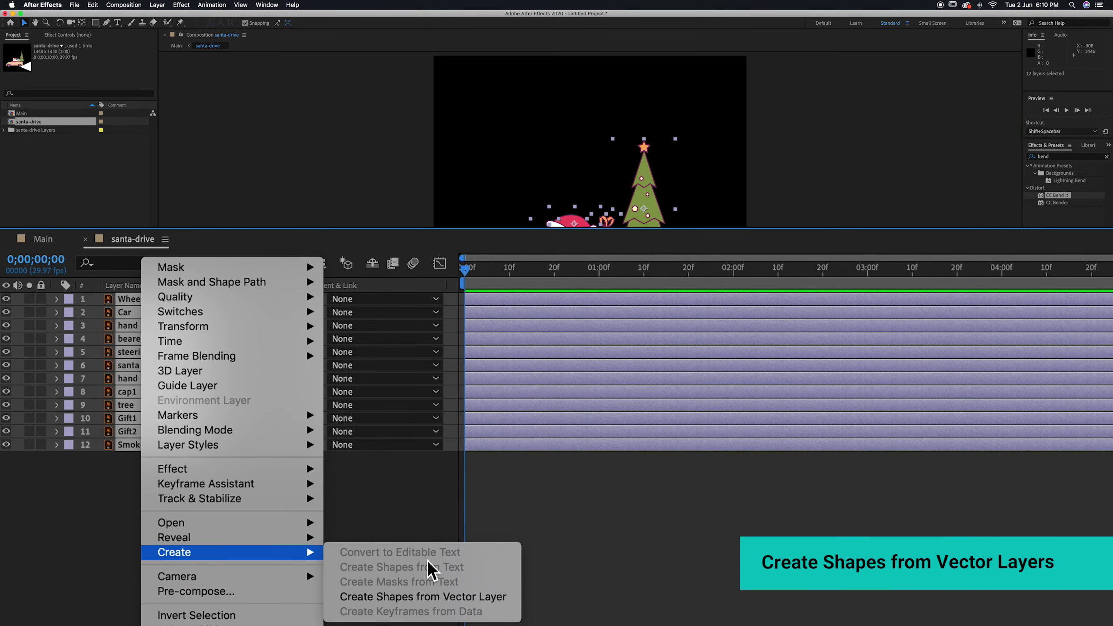
{"action": "left_click", "coordinate": [516, 601]}
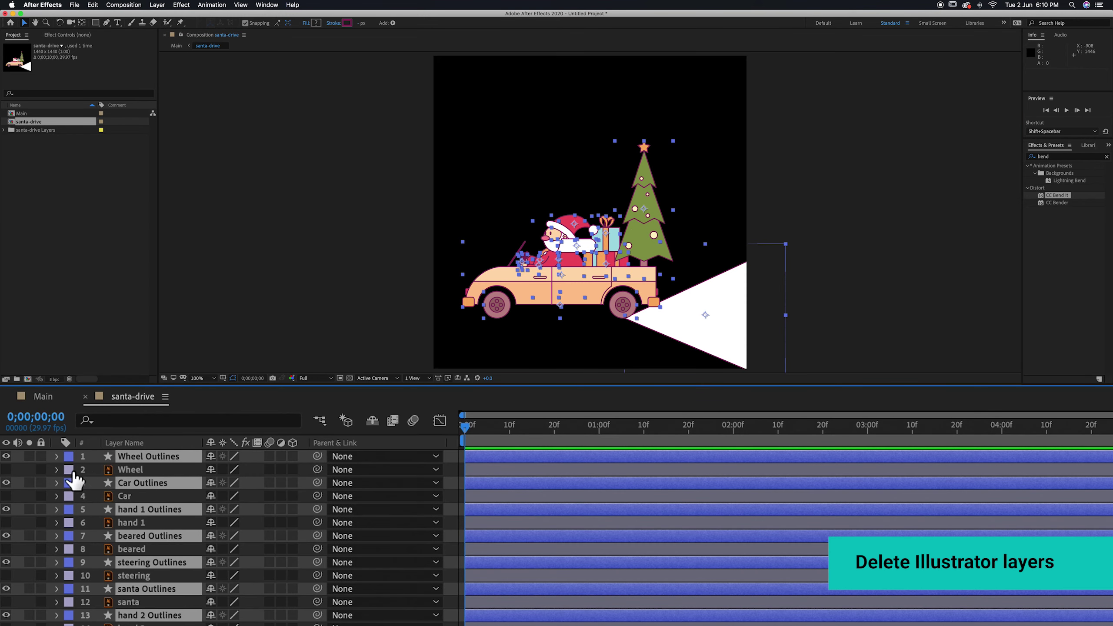
Delete all the original Illustrator layers from the santa-drive composition, keeping only the Outlines shape layers.
{"action": "left_click", "coordinate": [69, 470]}
{"action": "left_click", "coordinate": [98, 490]}
{"action": "key", "text": "Delete"}
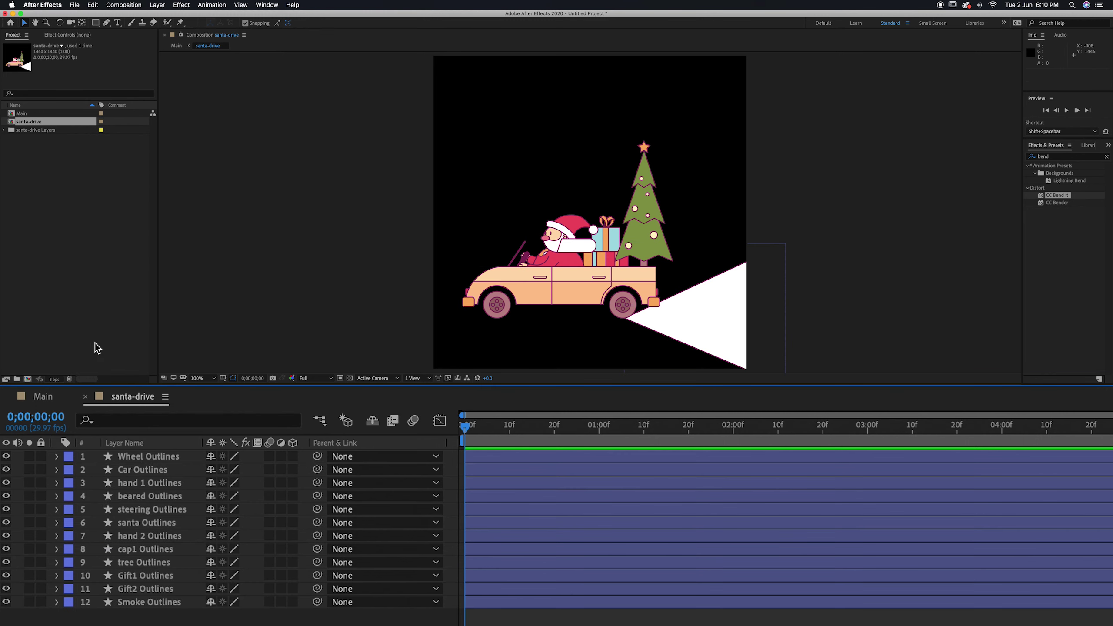
Create shapes from the Ground line and Background vector layers in the Main composition.
{"action": "left_click", "coordinate": [43, 396]}
{"action": "left_click", "coordinate": [137, 457]}
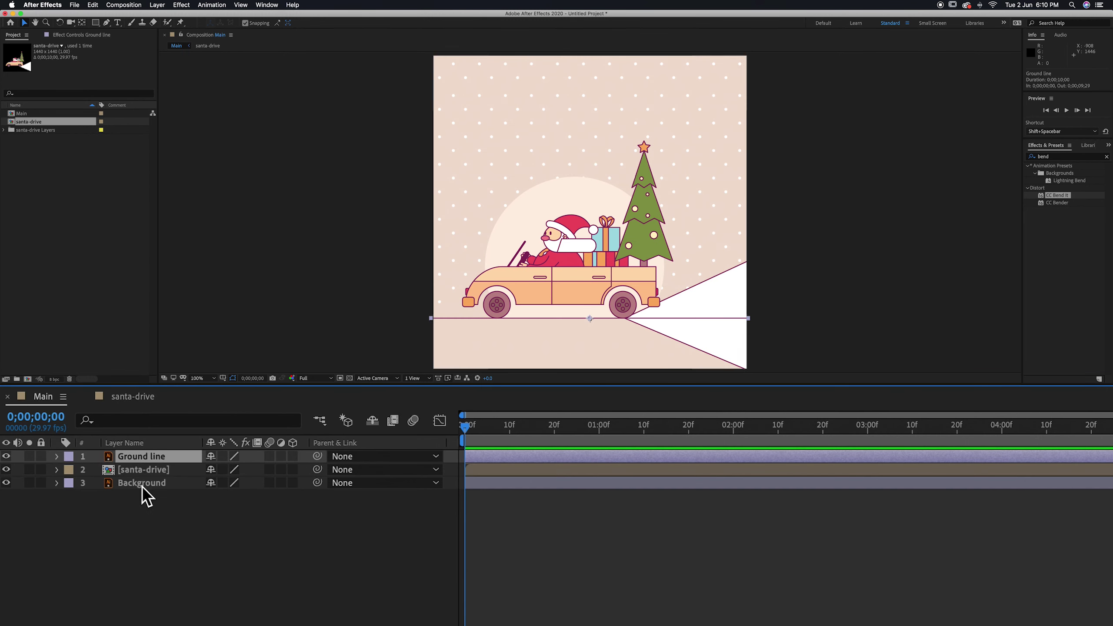
{"action": "left_click", "coordinate": [141, 484], "text": "super"}
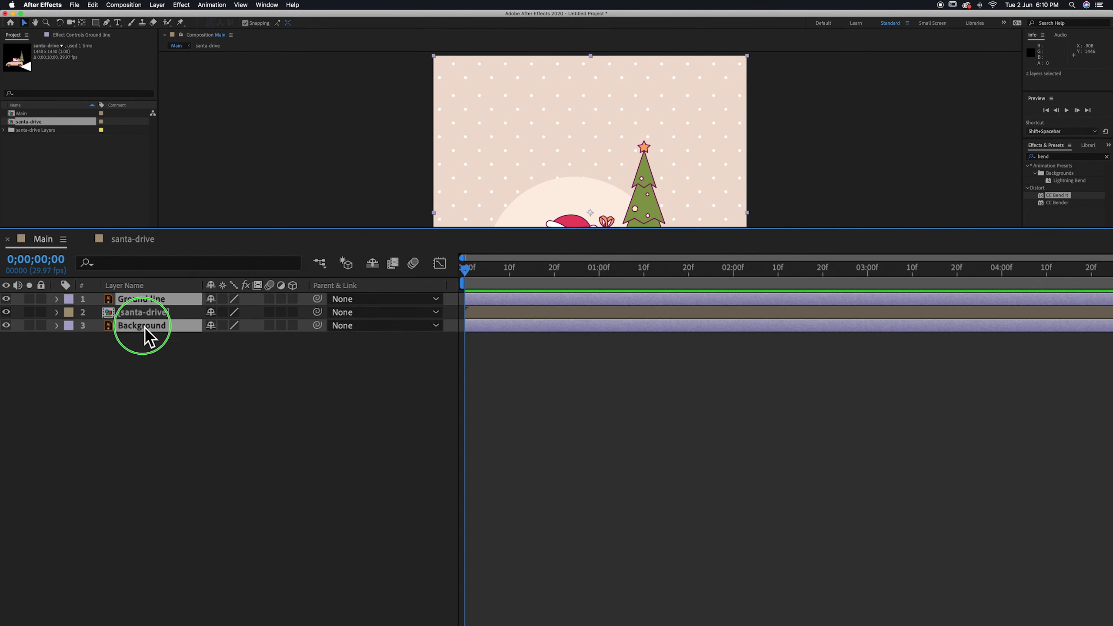
{"action": "right_click", "coordinate": [147, 325]}
{"action": "mouse_move", "coordinate": [256, 546]}
{"action": "left_click", "coordinate": [395, 592]}
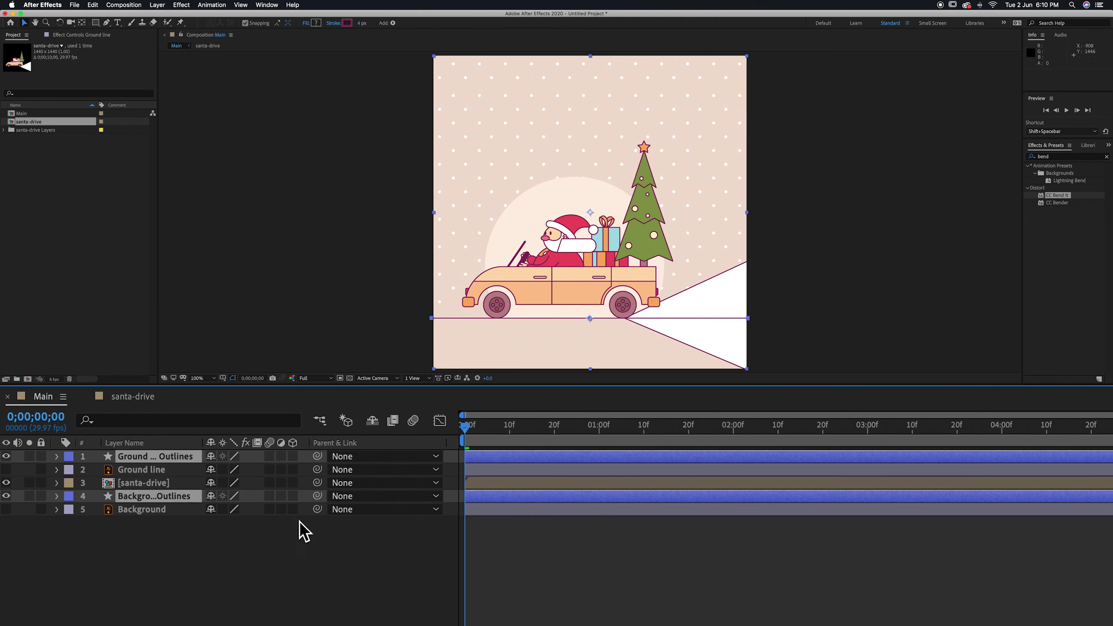
Delete the original Ground line and Background Illustrator layers from the Main composition.
{"action": "left_click", "coordinate": [150, 509]}
{"action": "left_click", "coordinate": [151, 469], "text": "super"}
{"action": "key", "text": "Delete"}
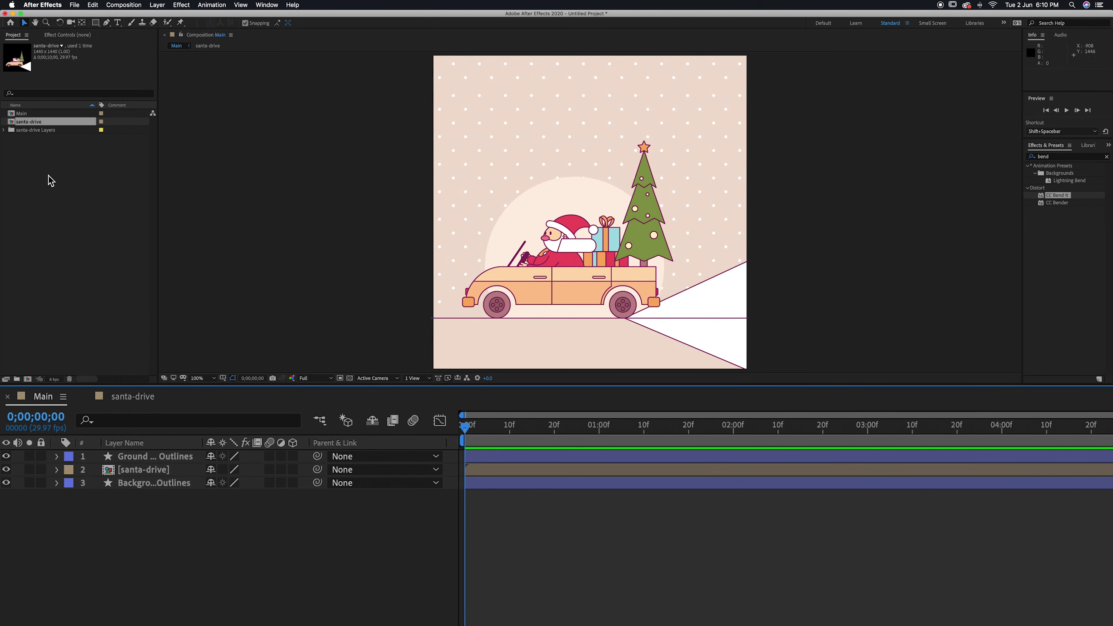
Delete the santa-drive Layers folder with its Illustrator footage from the project.
{"action": "left_click", "coordinate": [43, 131]}
{"action": "left_click", "coordinate": [4, 129]}
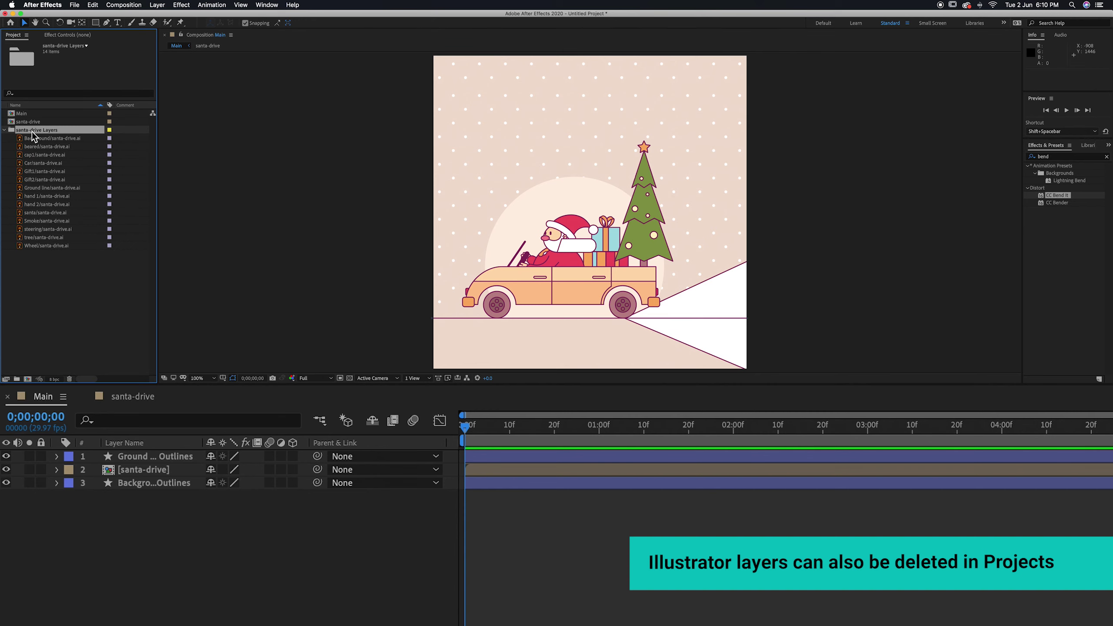
{"action": "key", "text": "Delete"}
{"action": "left_click", "coordinate": [638, 333]}
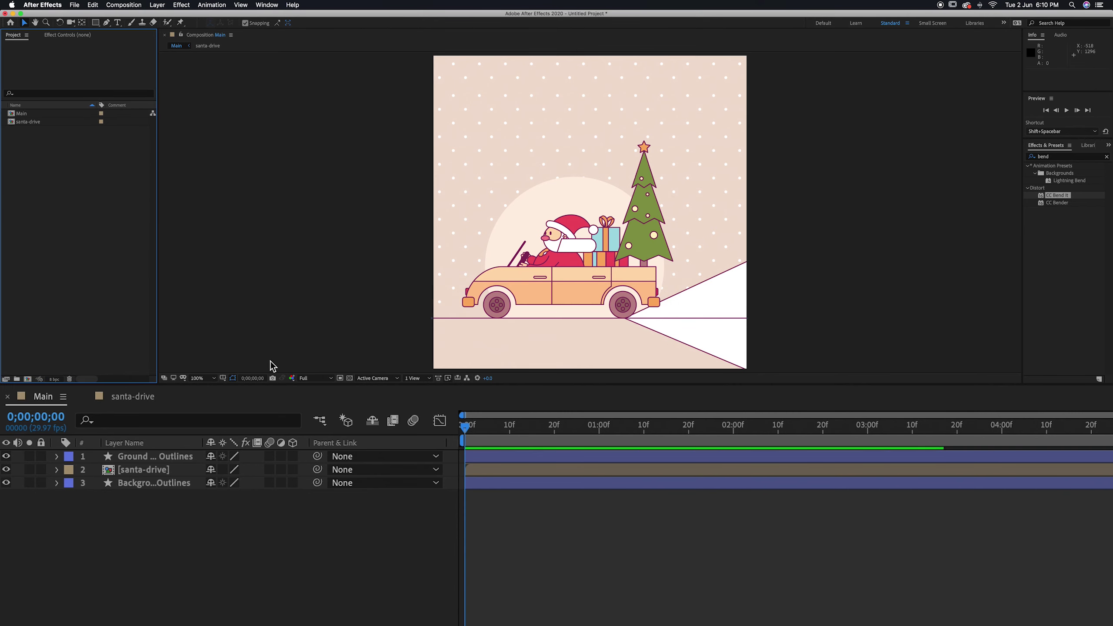
Set the santa-drive composition's background color to light gray.
{"action": "left_click", "coordinate": [133, 398]}
{"action": "left_click_drag", "start_coordinate": [182, 620], "coordinate": [141, 452]}
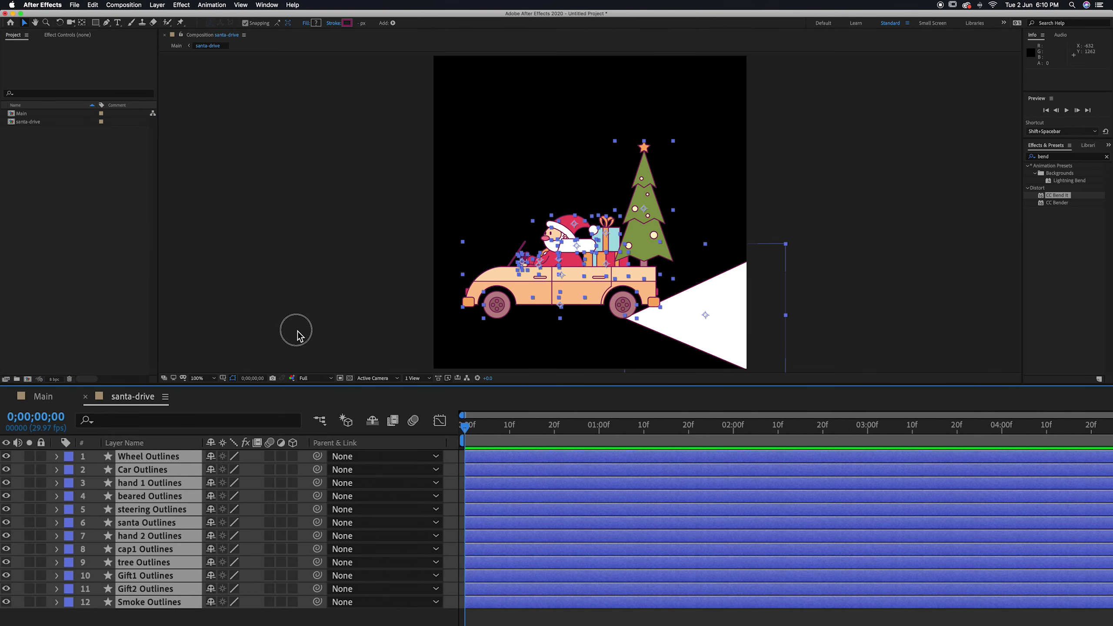
{"action": "right_click", "coordinate": [359, 290]}
{"action": "left_click", "coordinate": [381, 307]}
{"action": "left_click", "coordinate": [422, 451]}
{"action": "left_click_drag", "start_coordinate": [825, 390], "coordinate": [787, 377]}
{"action": "left_click", "coordinate": [981, 342]}
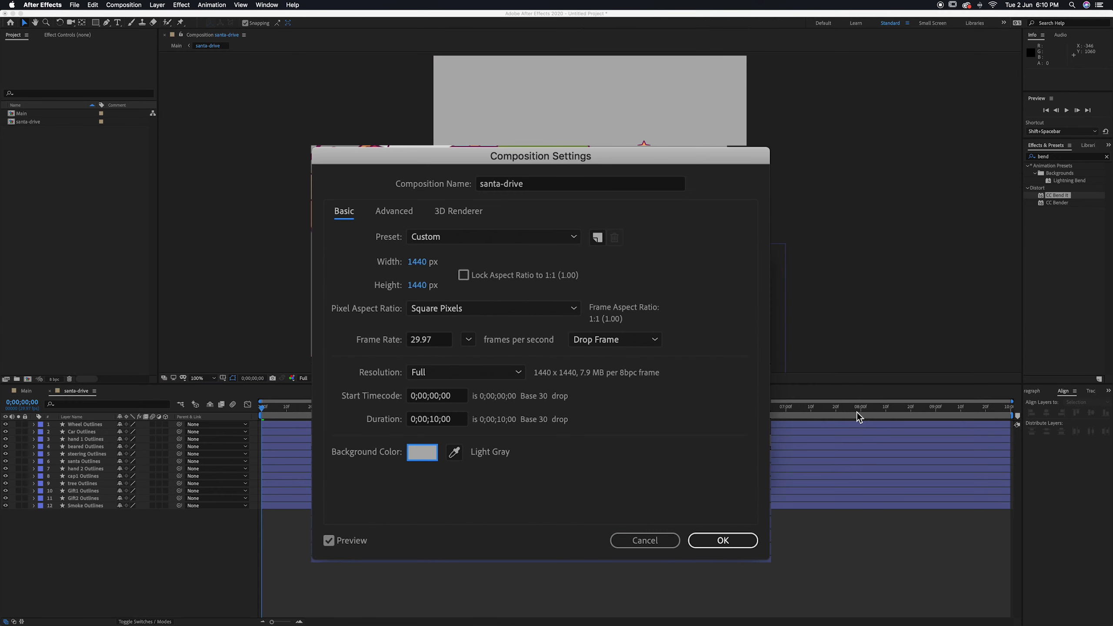
{"action": "left_click", "coordinate": [723, 541]}
Parent the tree Outlines and Gift1 Outlines layers to Car Outlines.
{"action": "left_click_drag", "start_coordinate": [413, 313], "coordinate": [433, 247]}
{"action": "scroll", "coordinate": [339, 306], "scroll_direction": "up", "scroll_amount": 1}
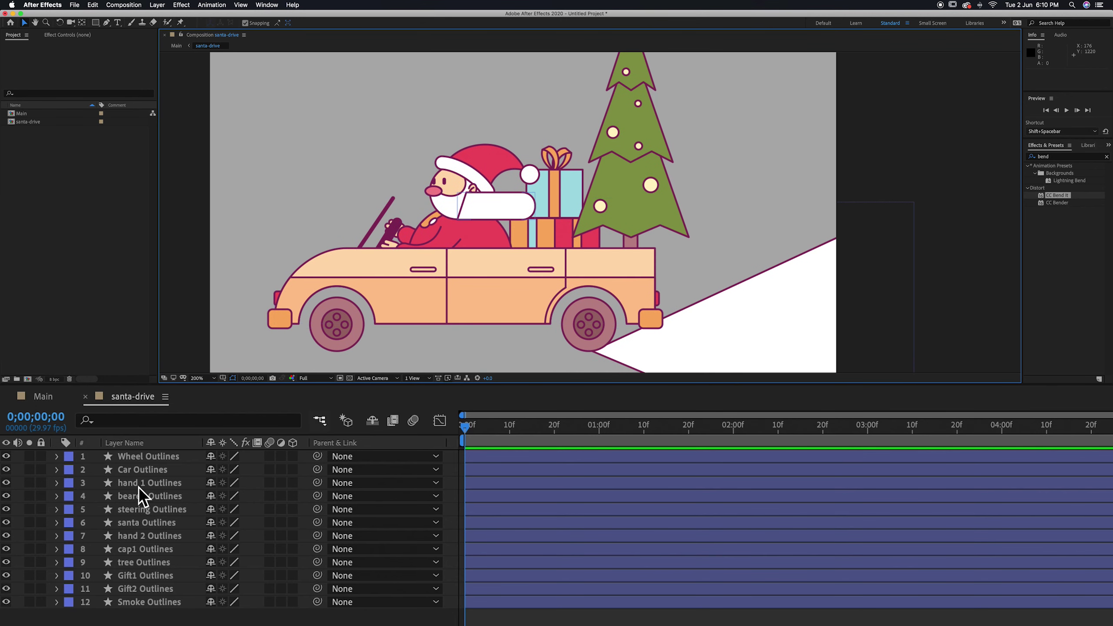
{"action": "left_click", "coordinate": [147, 458]}
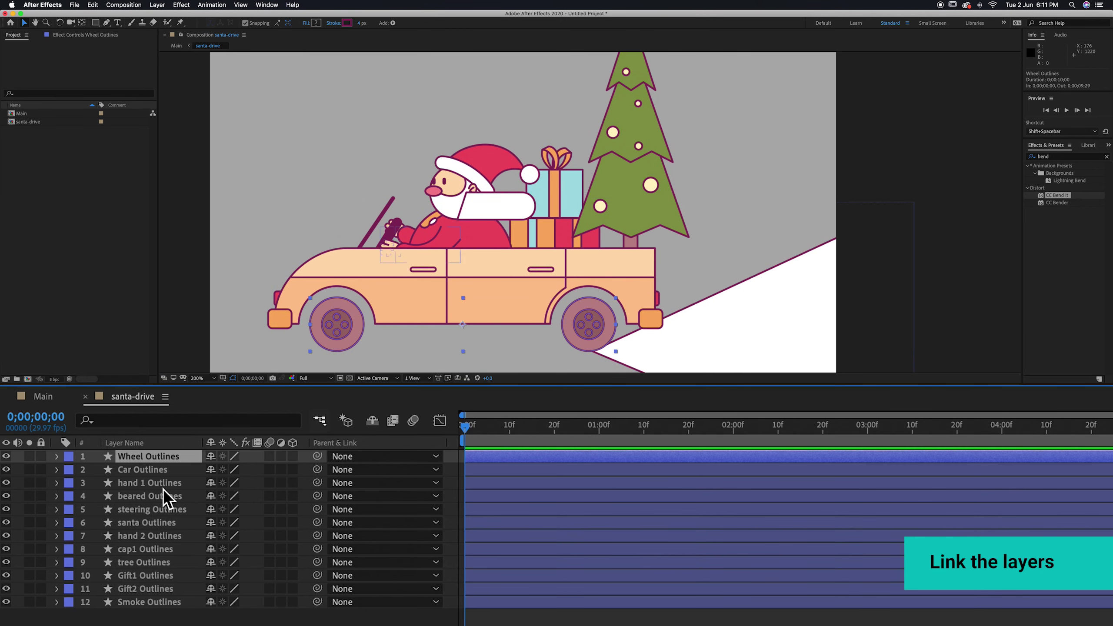
{"action": "left_click", "coordinate": [161, 473]}
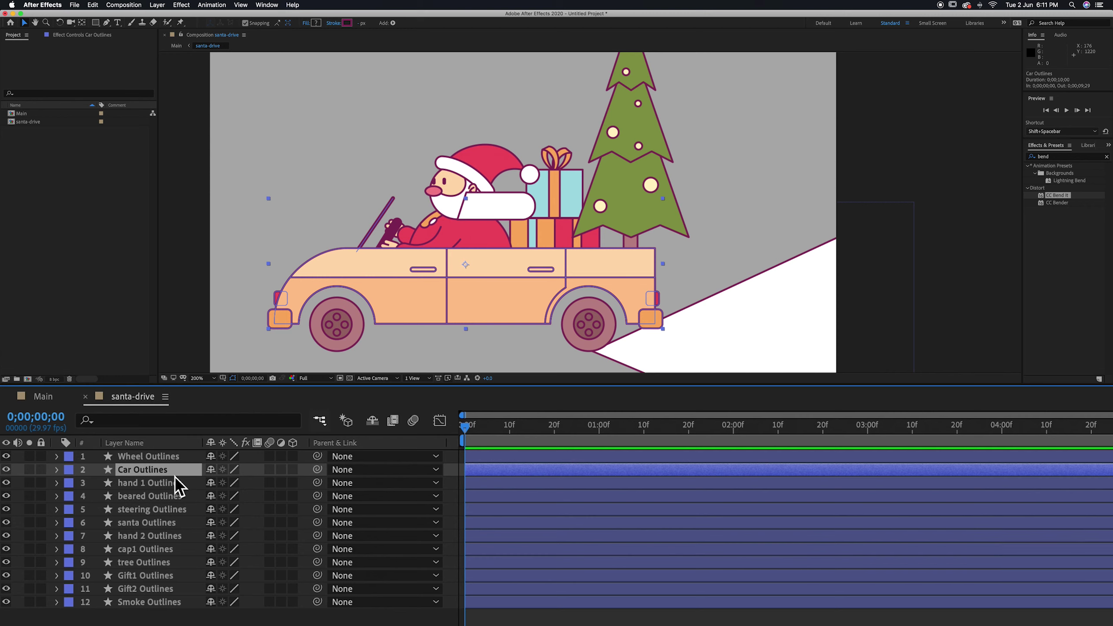
{"action": "left_click", "coordinate": [170, 589]}
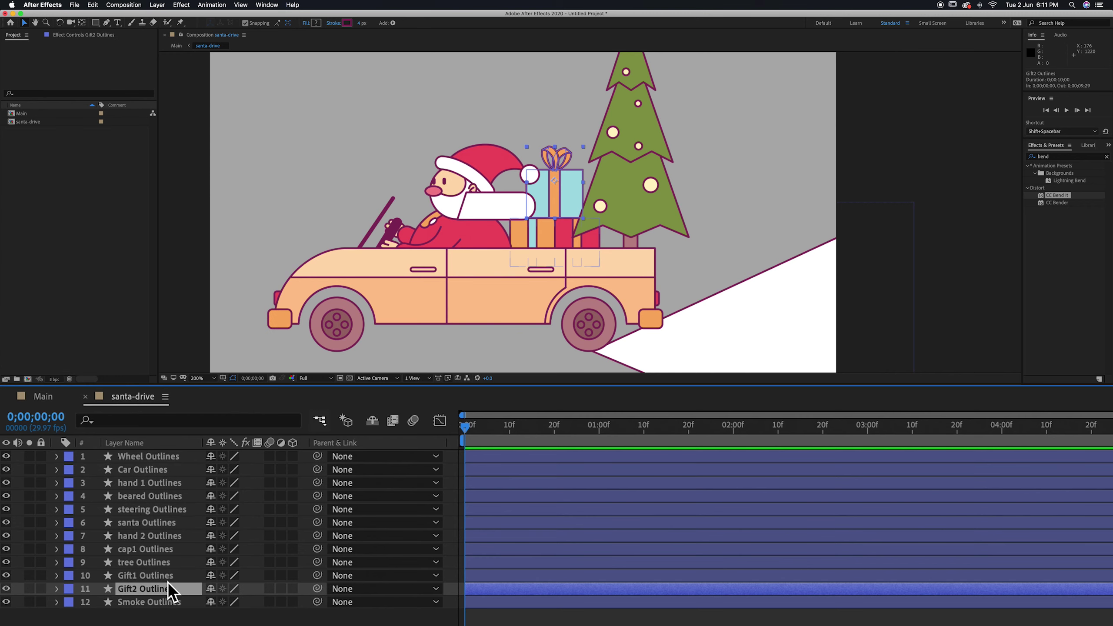
{"action": "left_click", "coordinate": [157, 578]}
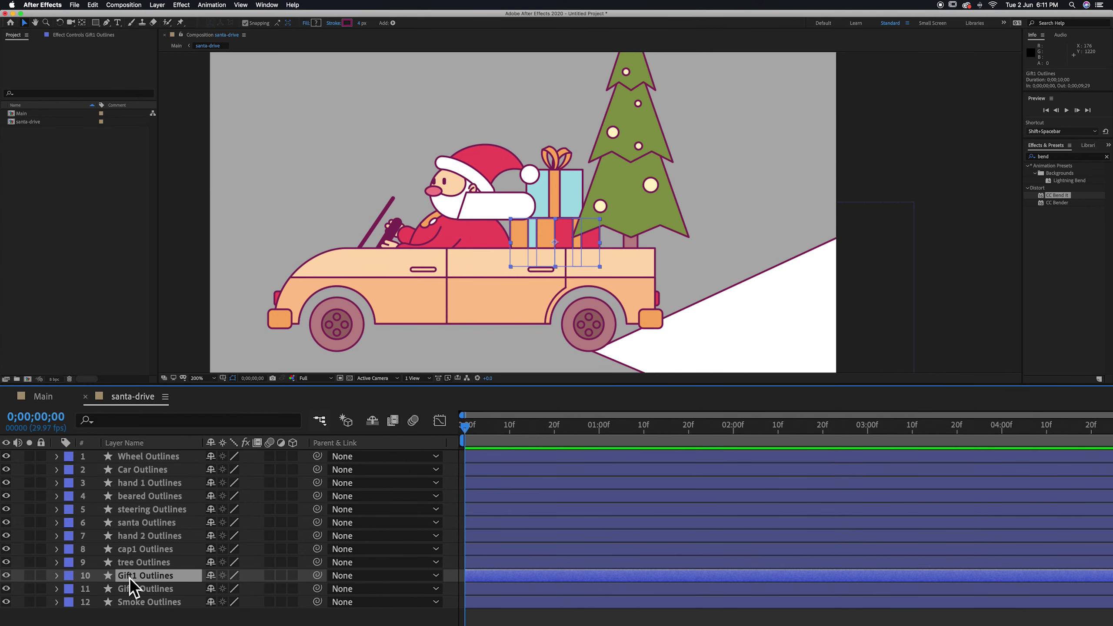
{"action": "left_click", "coordinate": [152, 565], "text": "shift"}
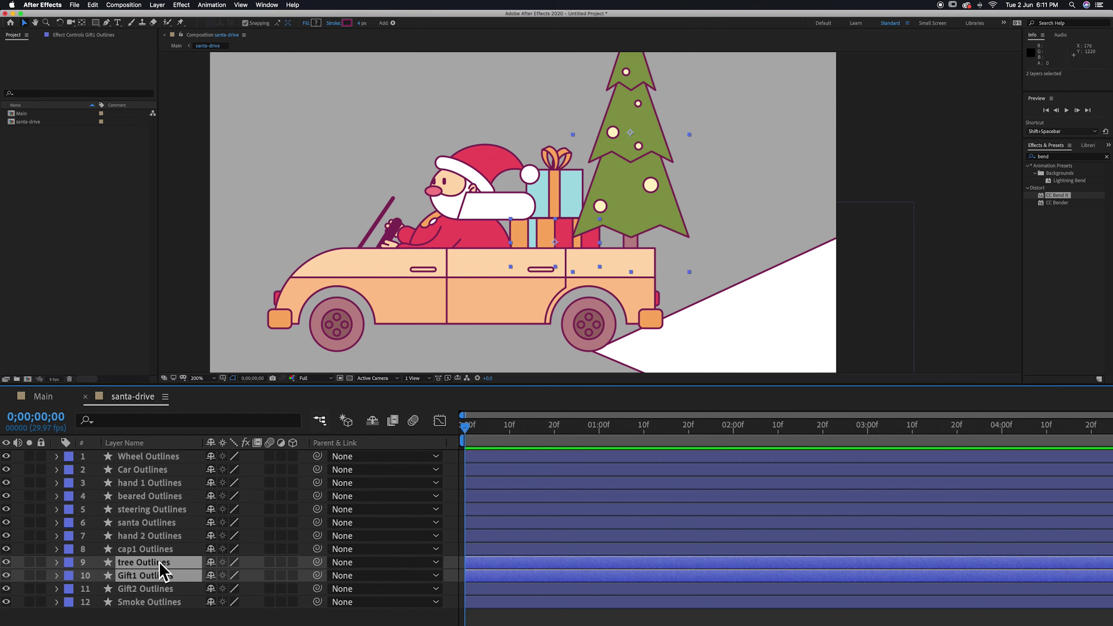
{"action": "left_click_drag", "start_coordinate": [317, 563], "coordinate": [159, 475]}
Test the parenting by moving the car in the composition, and undo the move.
{"action": "left_click", "coordinate": [163, 617]}
{"action": "left_click", "coordinate": [410, 307]}
{"action": "left_click", "coordinate": [420, 281]}
{"action": "mouse_move", "coordinate": [423, 283]}
{"action": "left_mouse_down"}
{"action": "mouse_move", "coordinate": [427, 269]}
{"action": "mouse_move", "coordinate": [428, 296]}
{"action": "left_mouse_up"}
{"action": "key", "text": "super+z"}
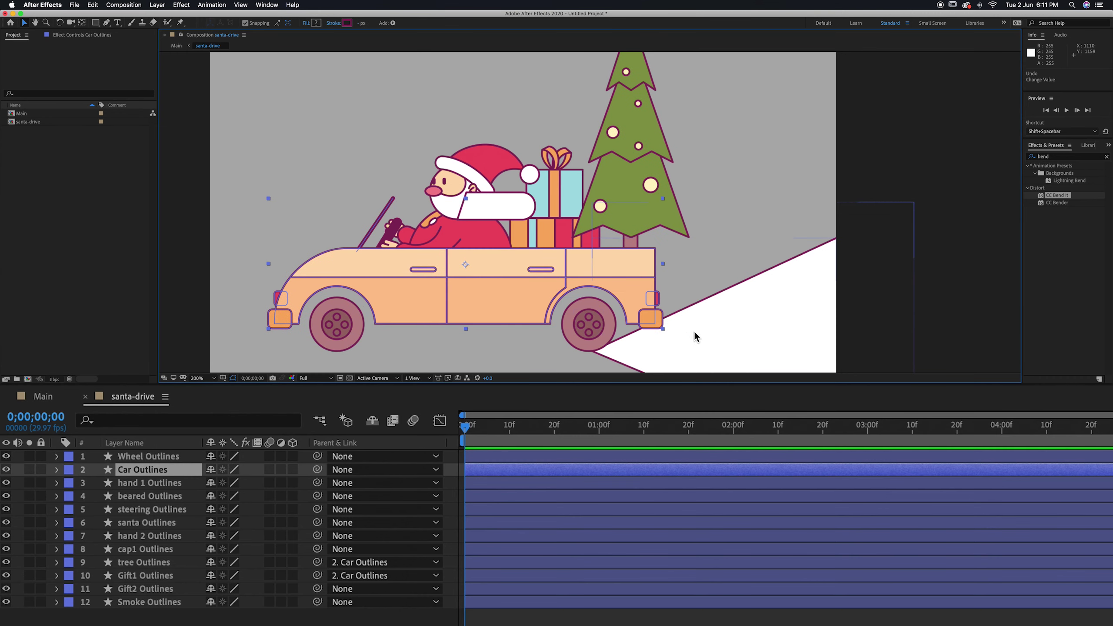
Delete Group 1 through Group 6 from the Wheel Outlines contents to remove the rear wheel.
{"action": "left_click", "coordinate": [57, 456]}
{"action": "left_click", "coordinate": [151, 456]}
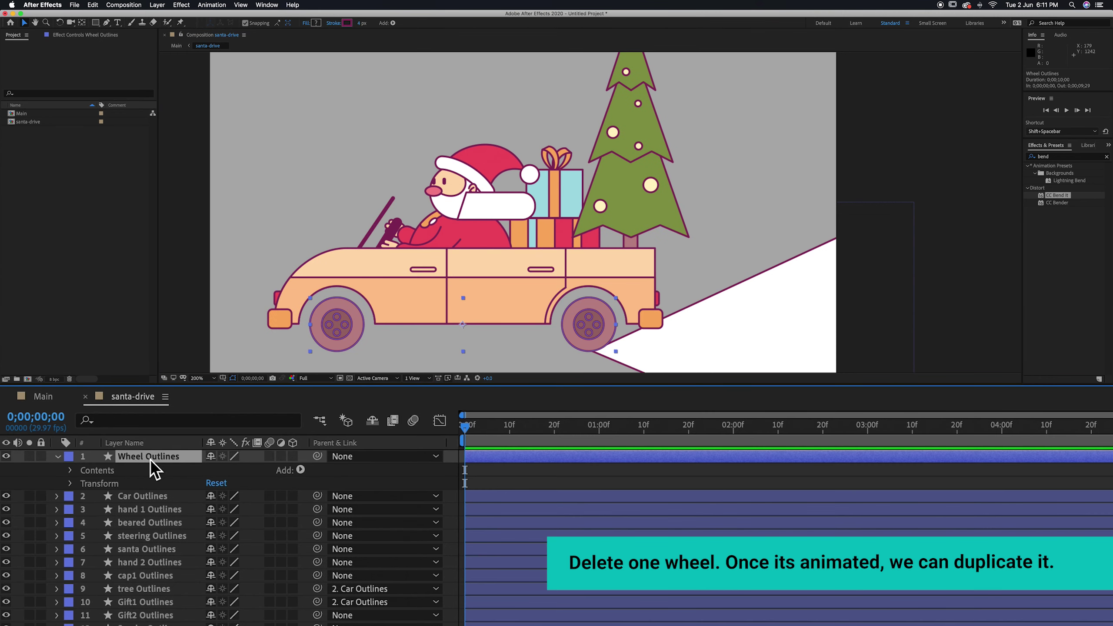
{"action": "left_click", "coordinate": [108, 483]}
{"action": "left_click", "coordinate": [114, 550], "text": "shift"}
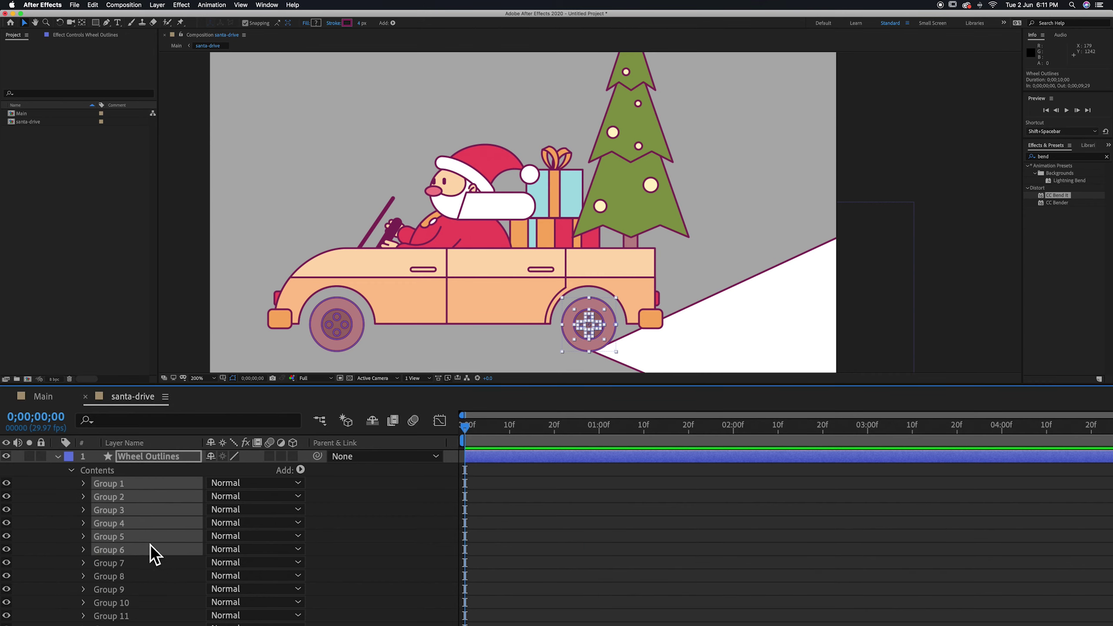
{"action": "key", "text": "Delete"}
{"action": "left_click", "coordinate": [71, 470]}
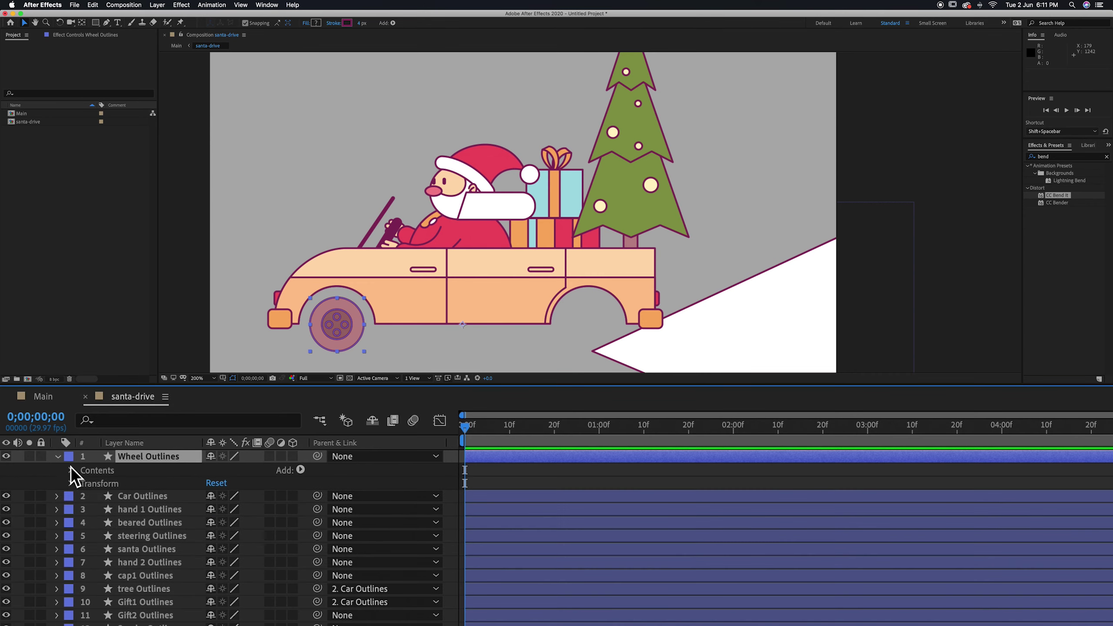
{"action": "left_click", "coordinate": [57, 456]}
Parent the santa Outlines layer to Car Outlines.
{"action": "left_click", "coordinate": [245, 356]}
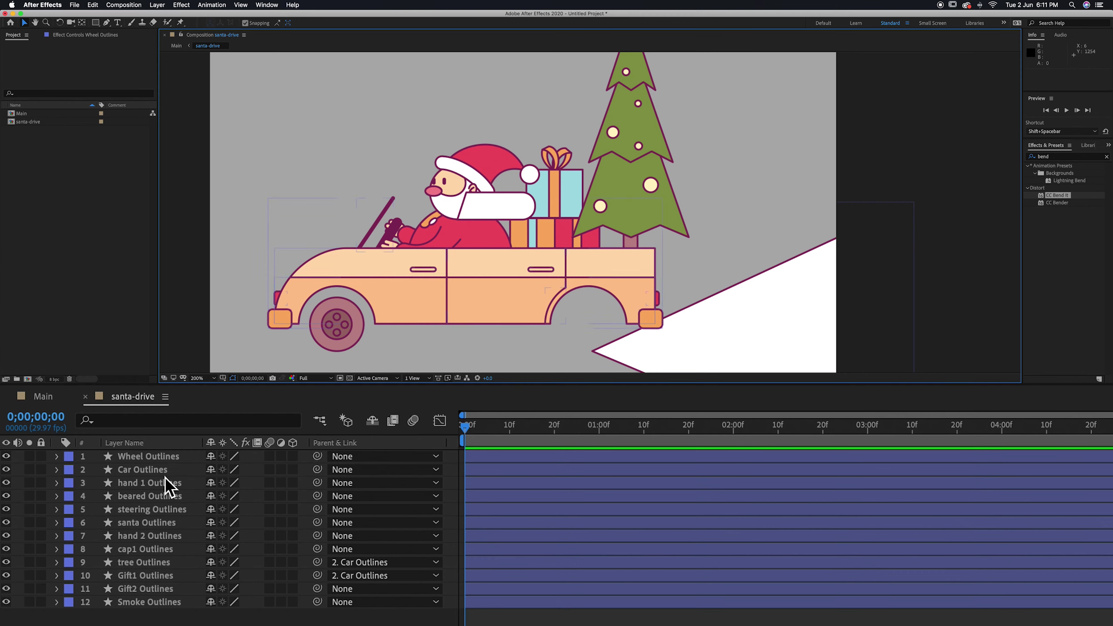
{"action": "left_click", "coordinate": [161, 523]}
{"action": "left_click_drag", "start_coordinate": [317, 522], "coordinate": [145, 470]}
Parent the hand 1 Outlines, hand 2 Outlines and cap1 Outlines layers to santa Outlines.
{"action": "left_click", "coordinate": [157, 537]}
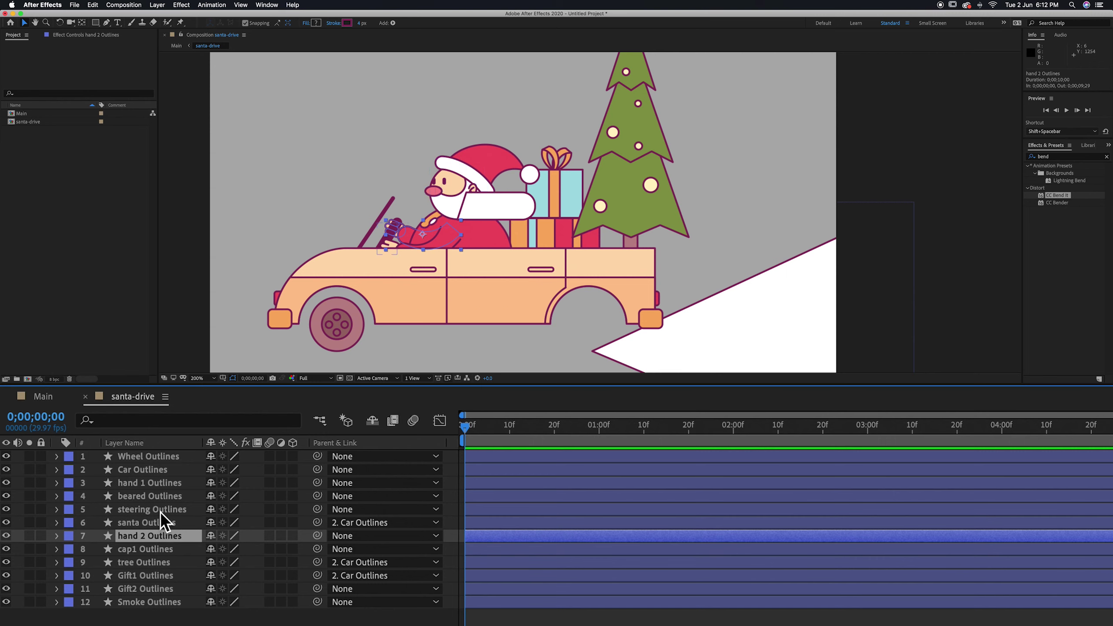
{"action": "left_click", "coordinate": [164, 499], "text": "super"}
{"action": "left_click", "coordinate": [167, 484], "text": "super"}
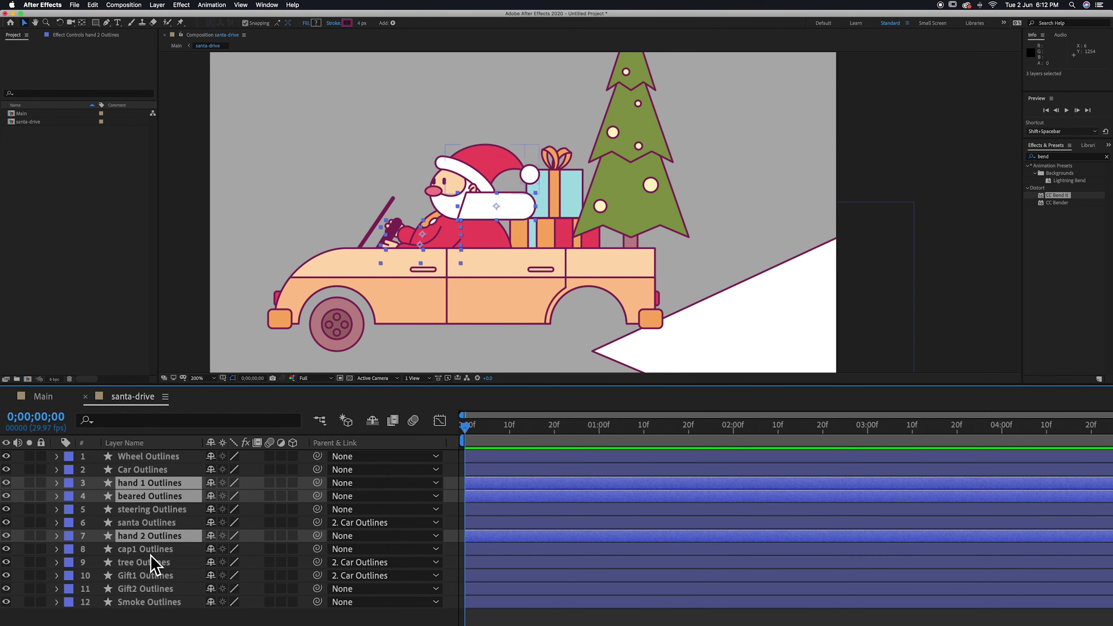
{"action": "left_click", "coordinate": [155, 499], "text": "super"}
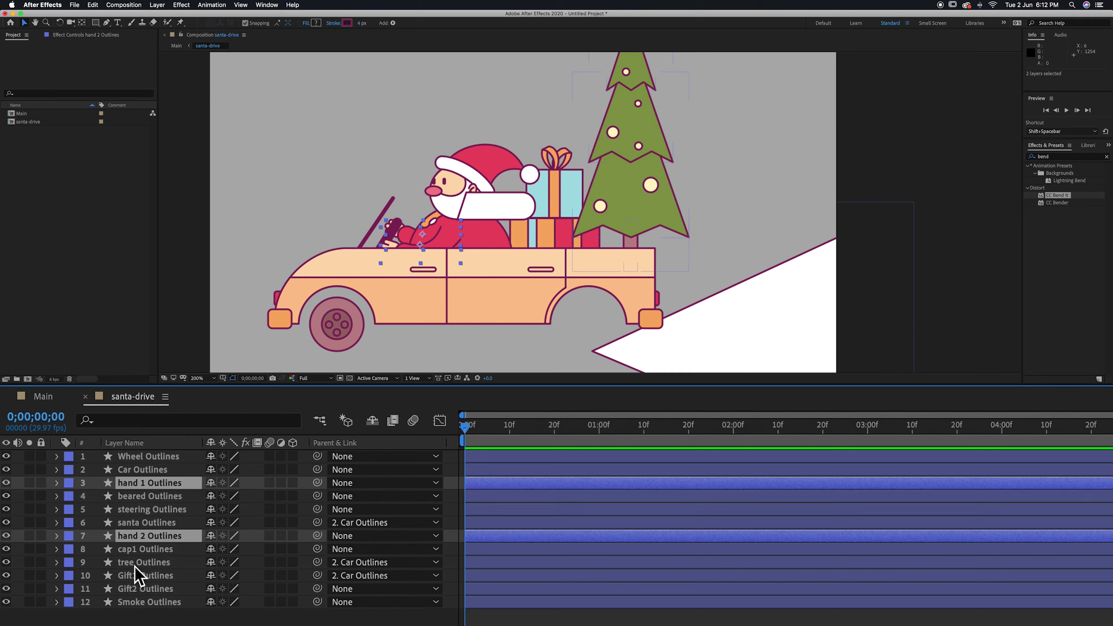
{"action": "left_click", "coordinate": [165, 554], "text": "super"}
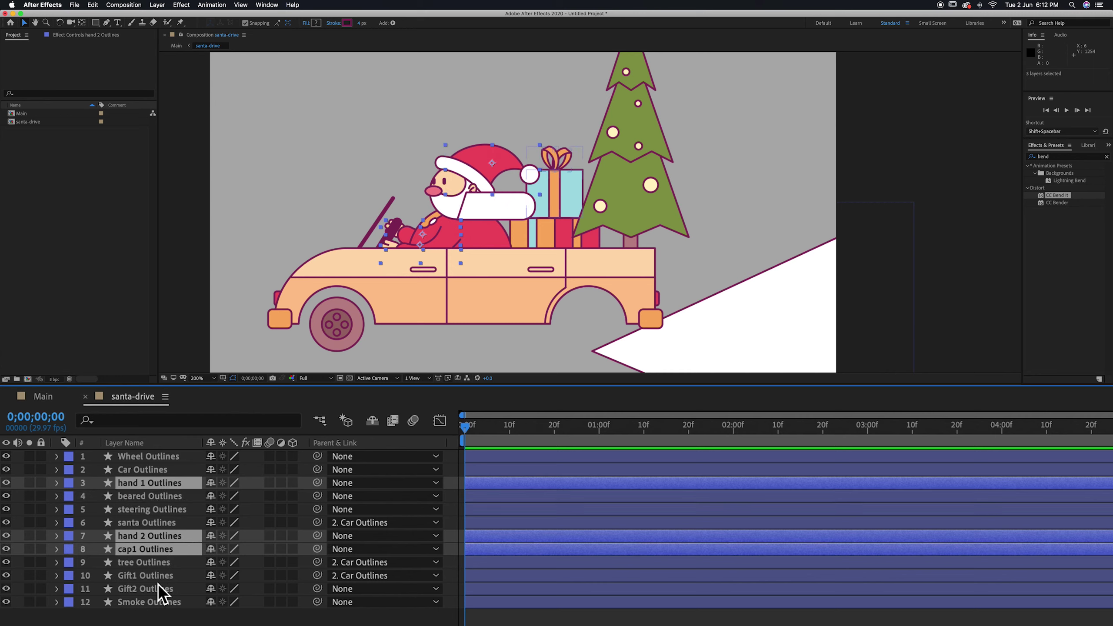
{"action": "left_click_drag", "start_coordinate": [318, 552], "coordinate": [189, 533]}
{"action": "left_click", "coordinate": [464, 338]}
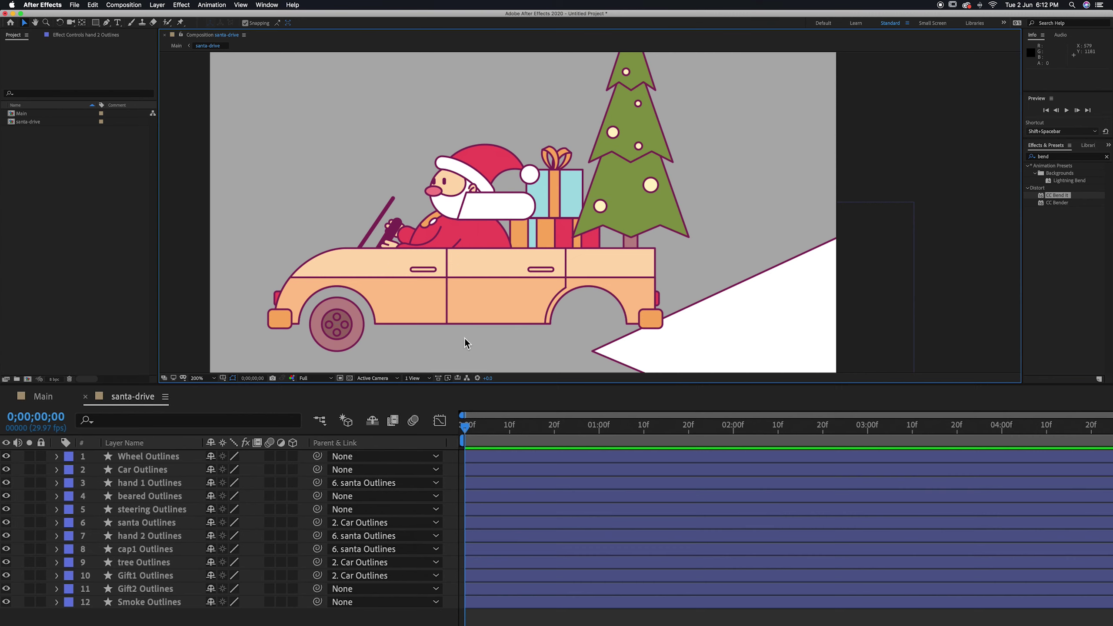
Test the parenting by moving the santa Outlines layer in the composition, and undo the move.
{"action": "left_click", "coordinate": [468, 225]}
{"action": "left_click", "coordinate": [142, 523]}
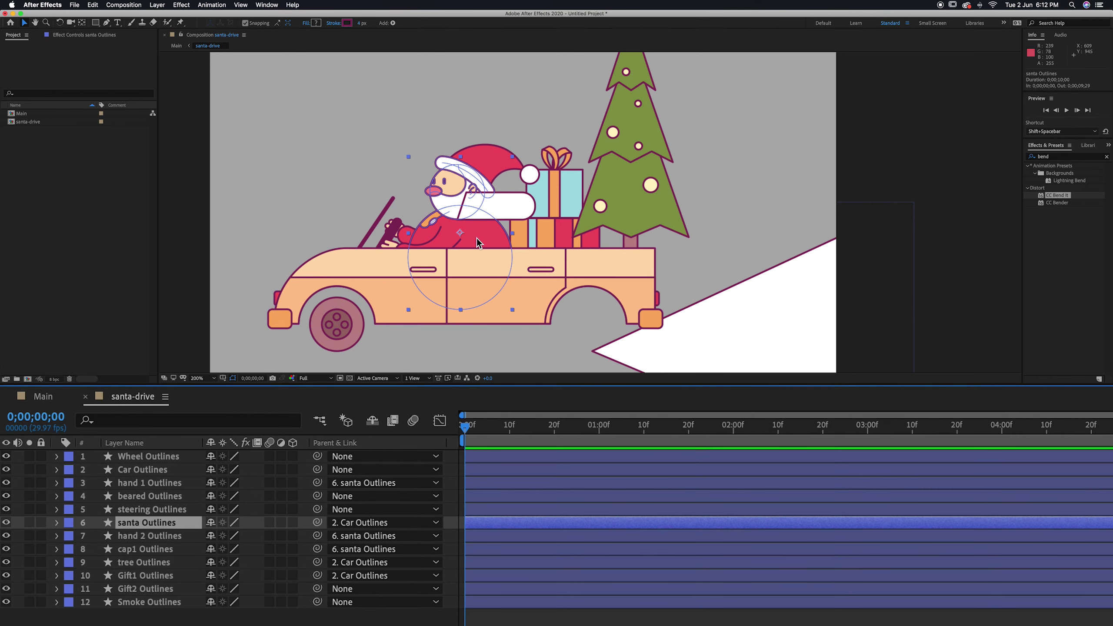
{"action": "left_click_drag", "start_coordinate": [461, 232], "coordinate": [482, 203]}
{"action": "key", "text": "super+z"}
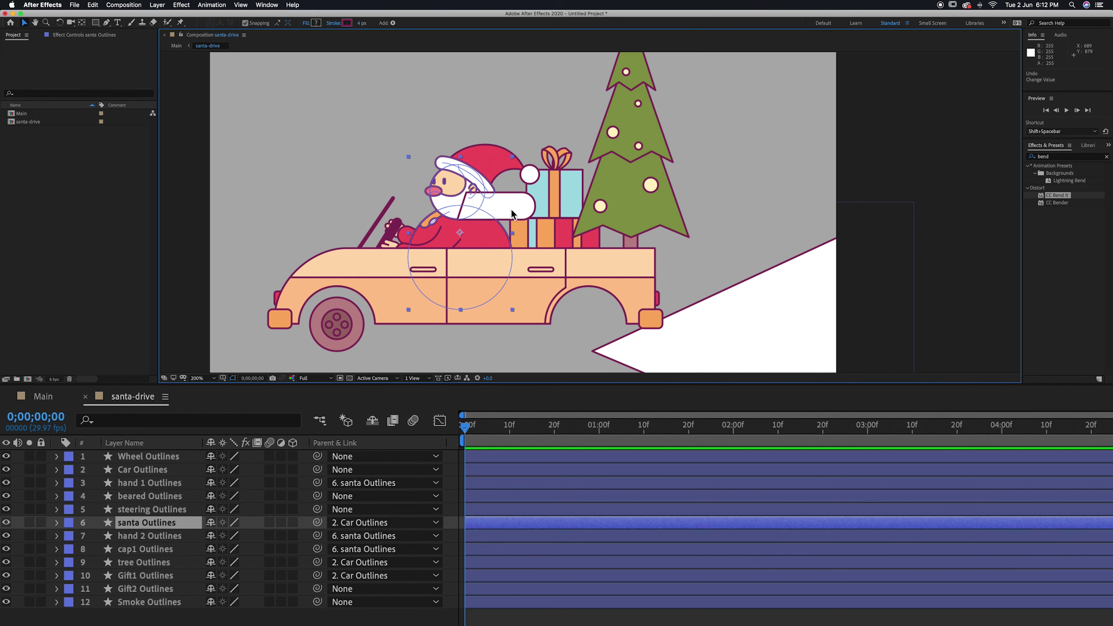
Keyframe the Wheel Outlines rotation at the start of the timeline and set it to 1 full revolution at 1 second.
{"action": "left_click", "coordinate": [157, 458]}
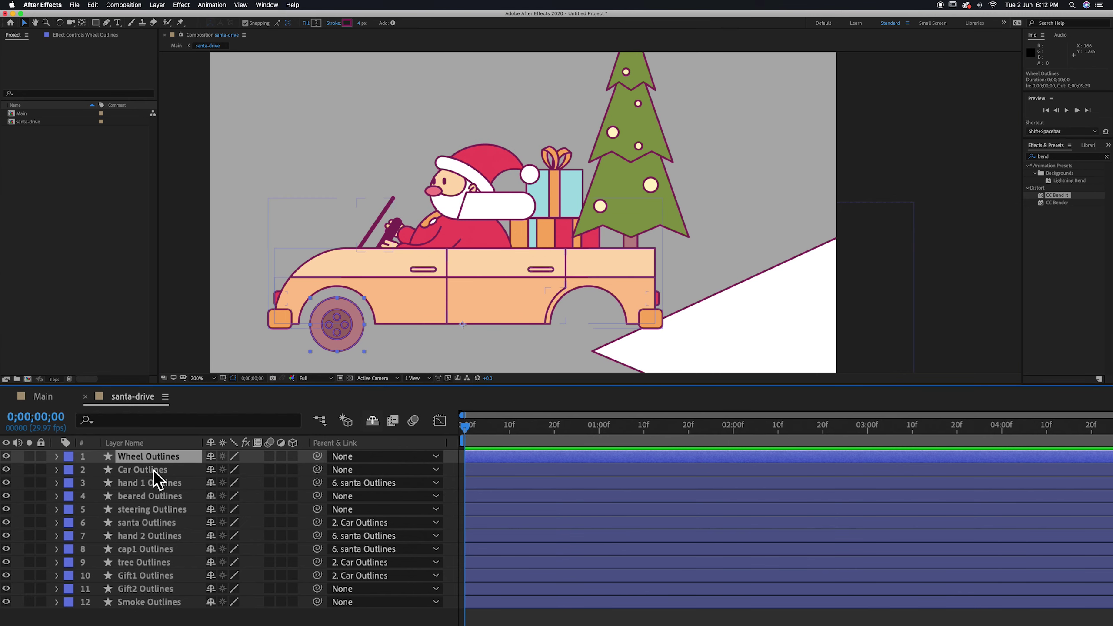
{"action": "key", "text": "r"}
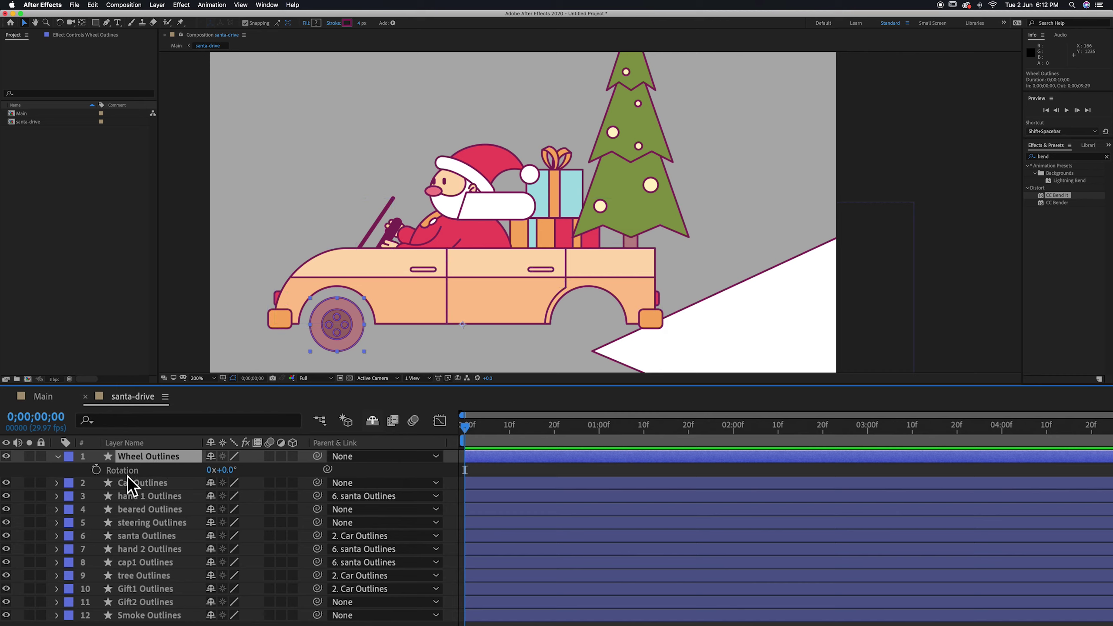
{"action": "left_click", "coordinate": [96, 470]}
{"action": "left_click_drag", "start_coordinate": [510, 429], "coordinate": [602, 436]}
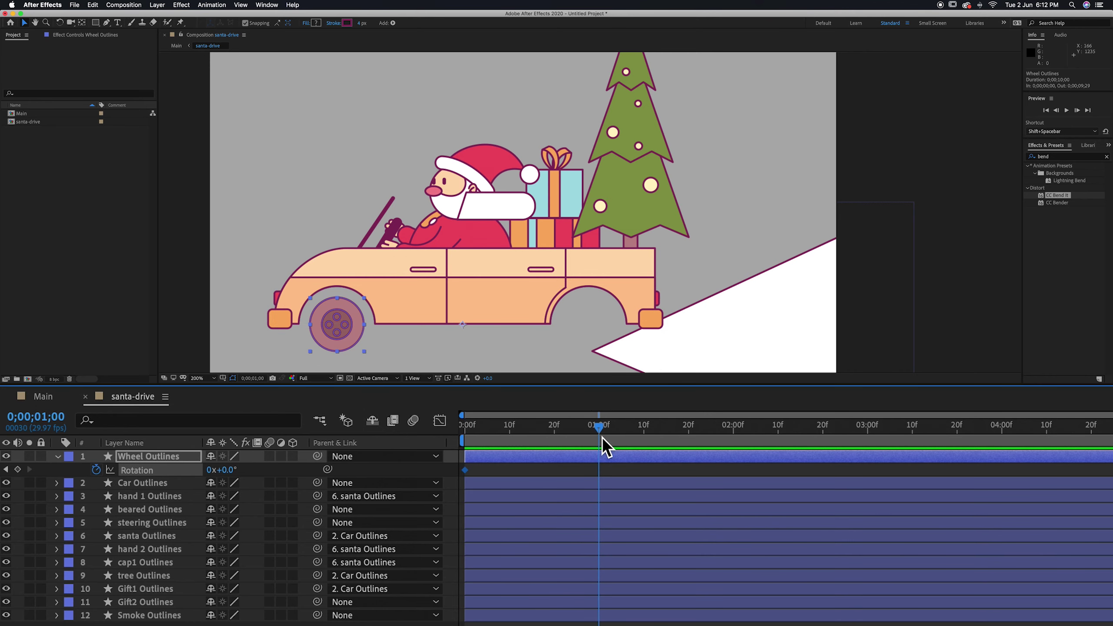
{"action": "left_click", "coordinate": [211, 470]}
{"action": "type", "text": "1"}
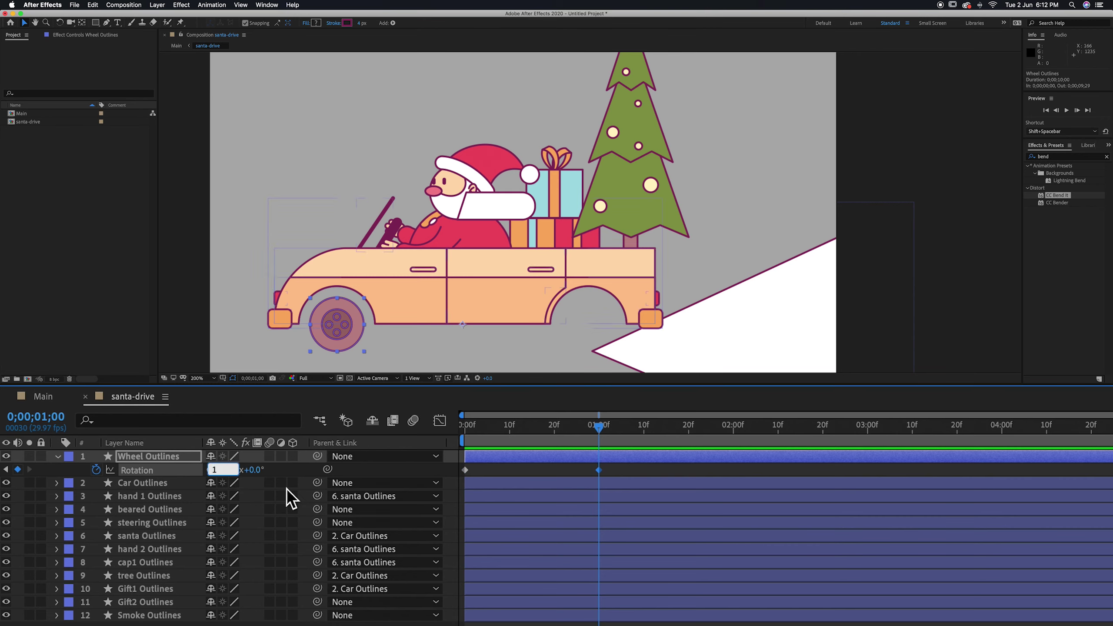
Undo the last rotation change and centre the Wheel Outlines anchor point on the wheel.
{"action": "left_click_drag", "start_coordinate": [561, 427], "coordinate": [494, 428]}
{"action": "key", "text": "super+z"}
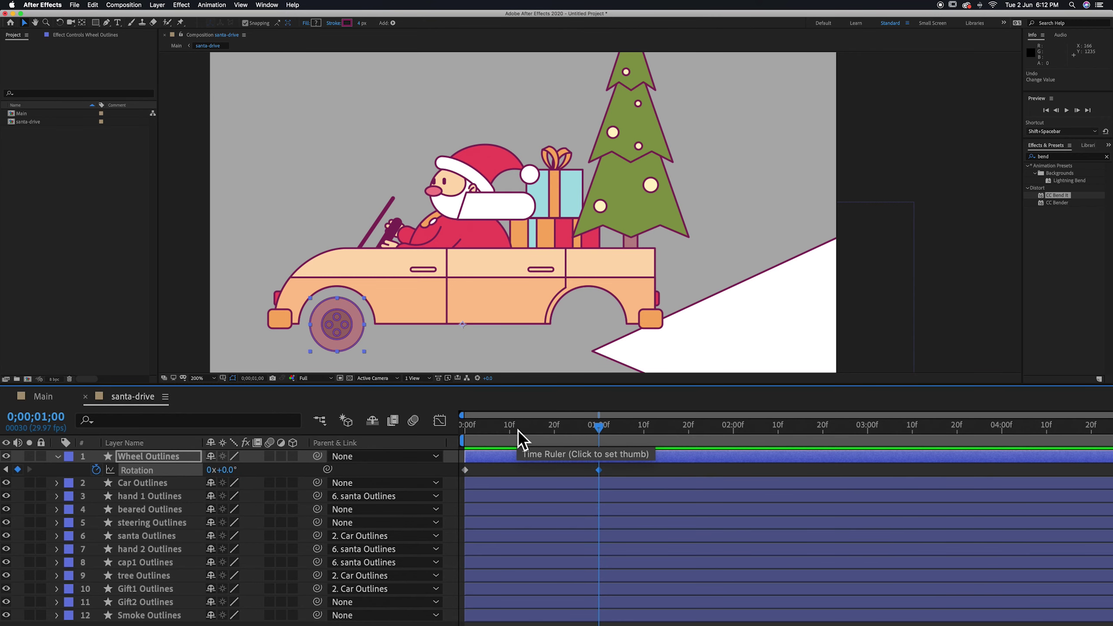
{"action": "left_click", "coordinate": [81, 22]}
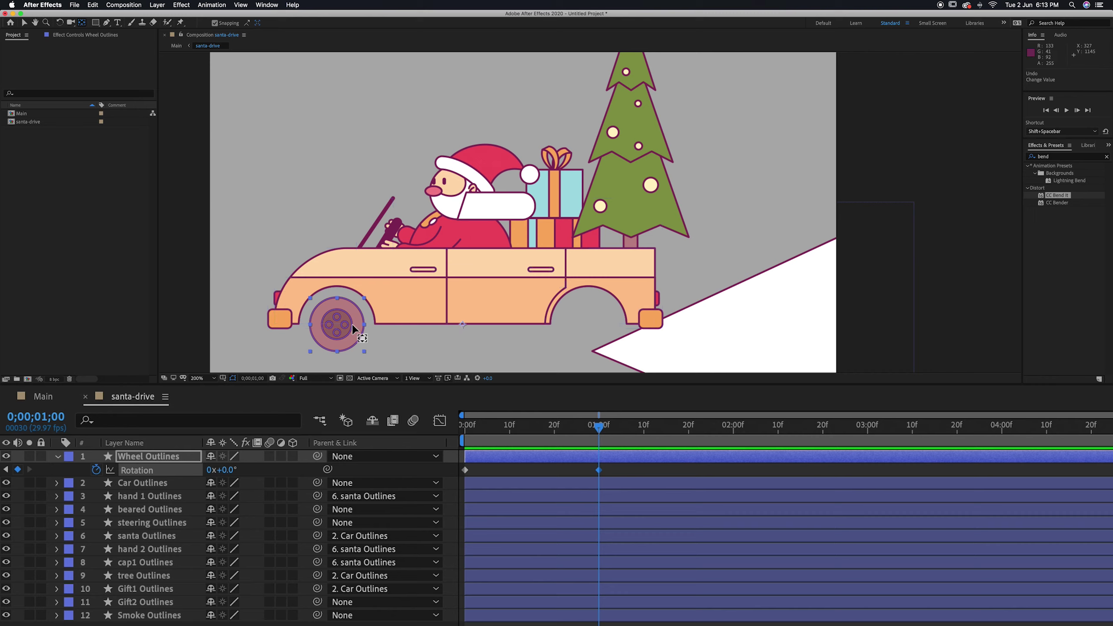
{"action": "key", "text": "super+alt+Home"}
Set the wheel's rotation keyframe at 1 second to 1 full revolution and preview the spin from the start.
{"action": "left_click_drag", "start_coordinate": [598, 429], "coordinate": [474, 426]}
{"action": "left_click", "coordinate": [216, 470]}
{"action": "key", "text": "space"}
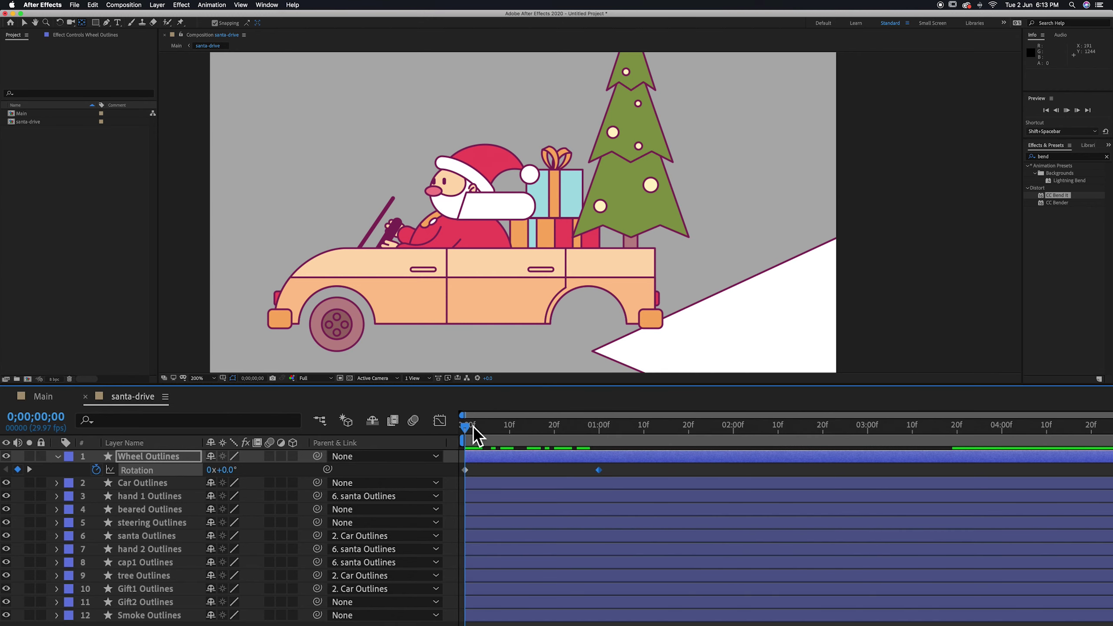
{"action": "key", "text": "space"}
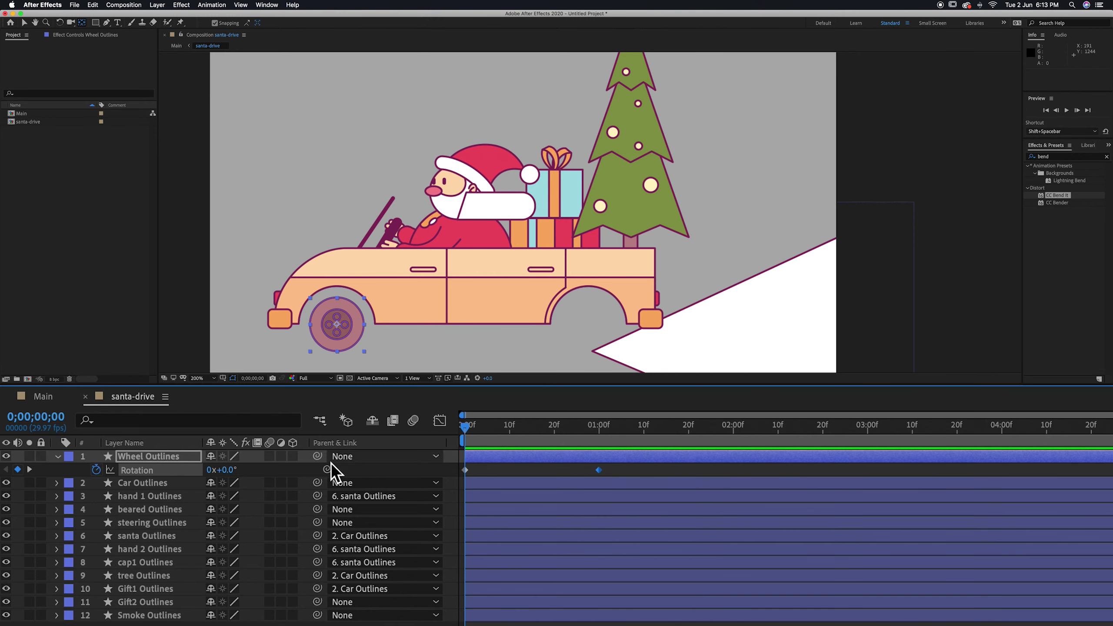
Time-reverse the two Wheel Outlines rotation keyframes so the wheel spins the other way, and preview the result.
{"action": "right_click", "coordinate": [464, 470]}
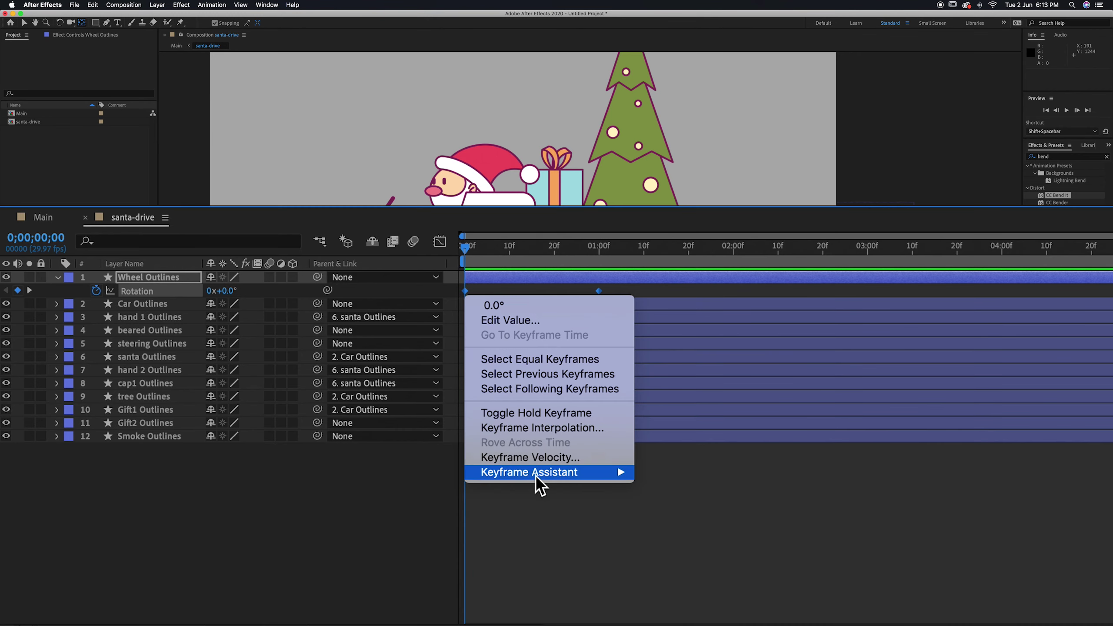
{"action": "mouse_move", "coordinate": [539, 472]}
{"action": "left_click", "coordinate": [715, 606]}
{"action": "mouse_move", "coordinate": [474, 428]}
{"action": "left_mouse_down"}
{"action": "mouse_move", "coordinate": [566, 432]}
{"action": "mouse_move", "coordinate": [465, 433]}
{"action": "left_mouse_up"}
{"action": "key", "text": "space"}
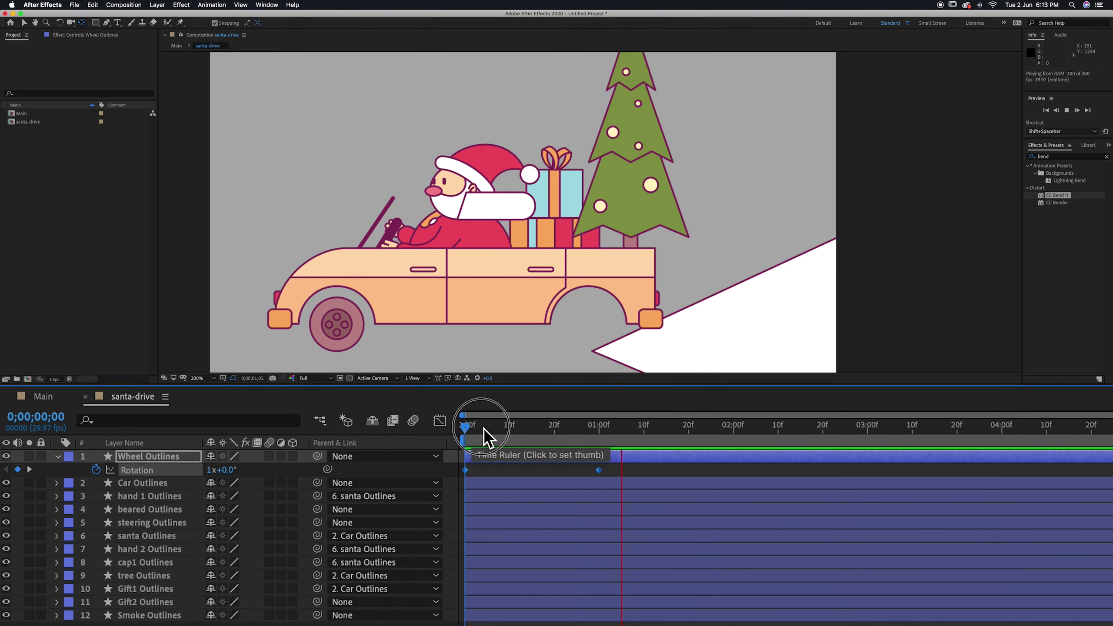
Speed up the wheel by moving its last rotation keyframe to frame 20, previewing, and moving it on to frame 10.
{"action": "left_click_drag", "start_coordinate": [599, 470], "coordinate": [559, 475]}
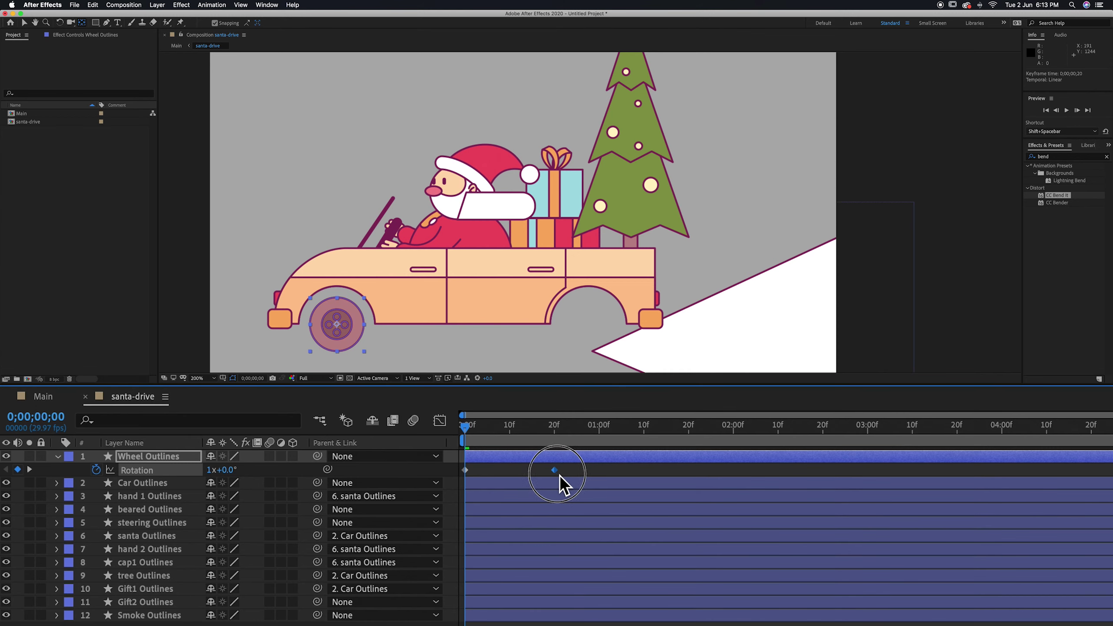
{"action": "key", "text": "space"}
{"action": "key", "text": "space"}
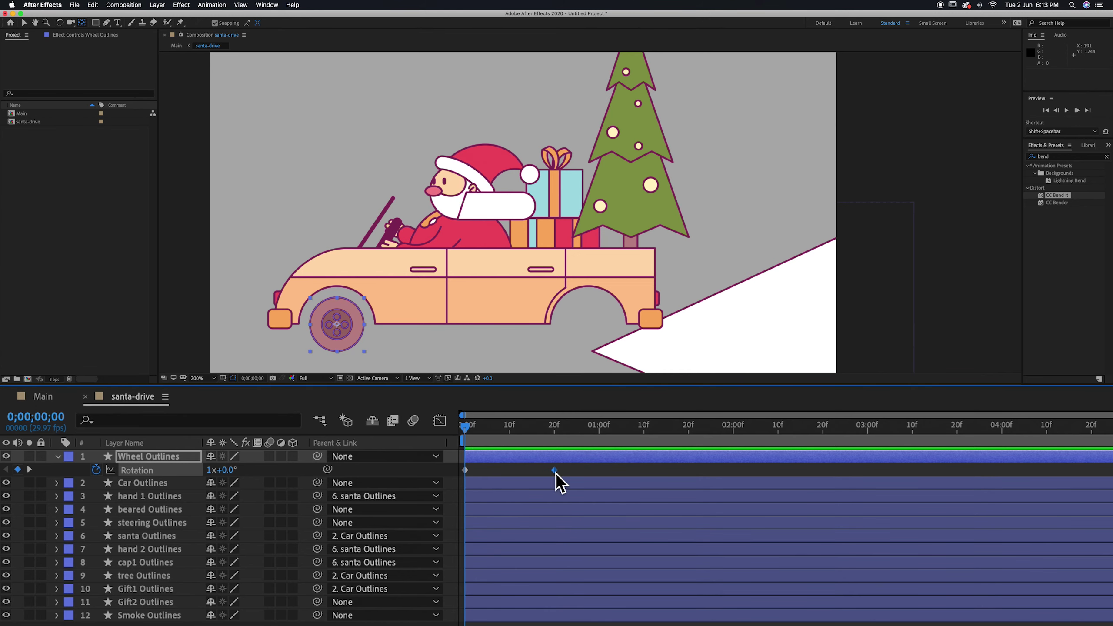
{"action": "left_click_drag", "start_coordinate": [555, 472], "coordinate": [510, 472]}
{"action": "mouse_move", "coordinate": [465, 428]}
{"action": "left_mouse_down"}
{"action": "mouse_move", "coordinate": [620, 431]}
{"action": "mouse_move", "coordinate": [460, 441]}
{"action": "left_mouse_up"}
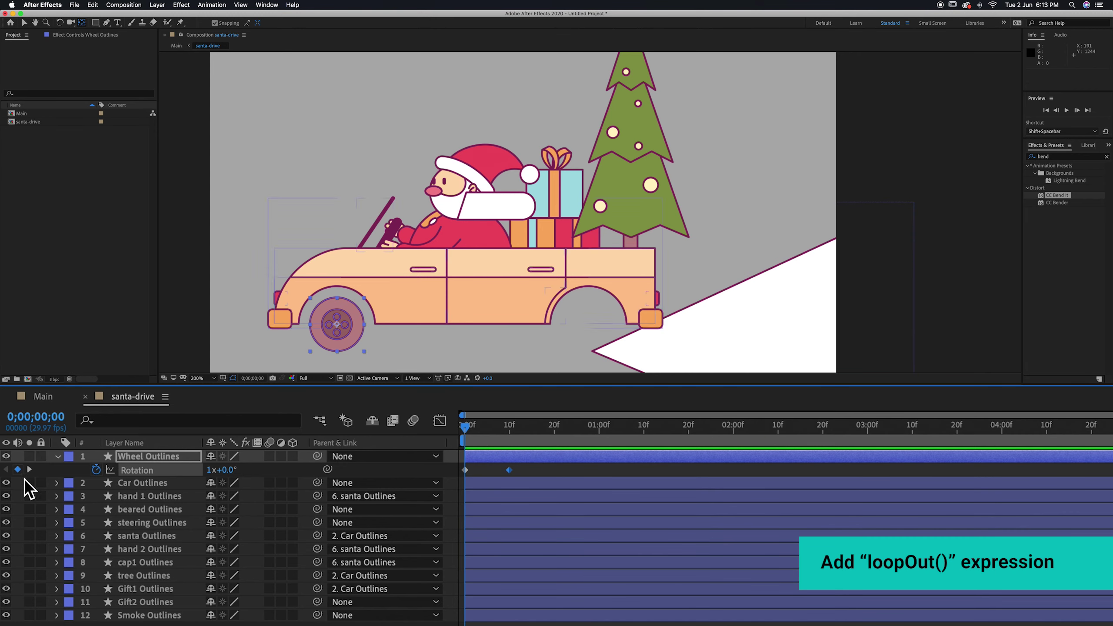
Add a loopOut() expression to the Wheel Outlines rotation and preview the continuous spin.
{"action": "left_click", "coordinate": [96, 469], "text": "alt"}
{"action": "type", "text": "loop"}
{"action": "key", "text": "Down"}
{"action": "key", "text": "Down"}
{"action": "key", "text": "Return"}
{"action": "left_click_drag", "start_coordinate": [487, 427], "coordinate": [394, 442]}
{"action": "key", "text": "space"}
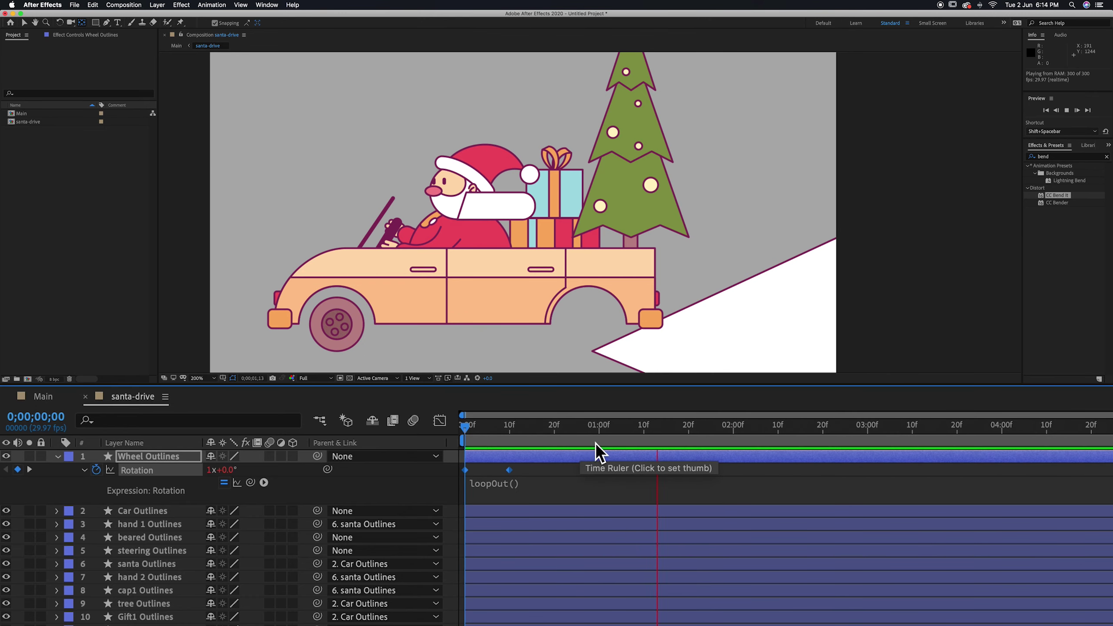
{"action": "left_click", "coordinate": [462, 427]}
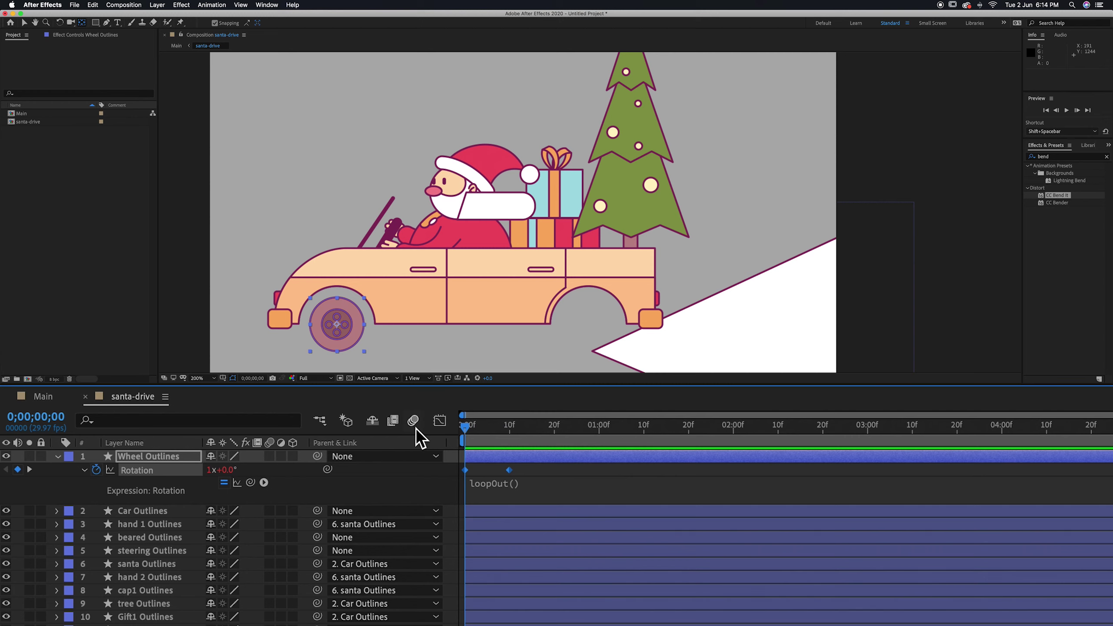
Slow the looping wheel by moving its last rotation keyframe to about frame 15, preview it, and collapse the layer.
{"action": "left_click_drag", "start_coordinate": [510, 471], "coordinate": [535, 473]}
{"action": "key", "text": "space"}
{"action": "left_click_drag", "start_coordinate": [497, 427], "coordinate": [464, 429]}
{"action": "key", "text": "space"}
{"action": "key", "text": "space"}
{"action": "left_click", "coordinate": [58, 457]}
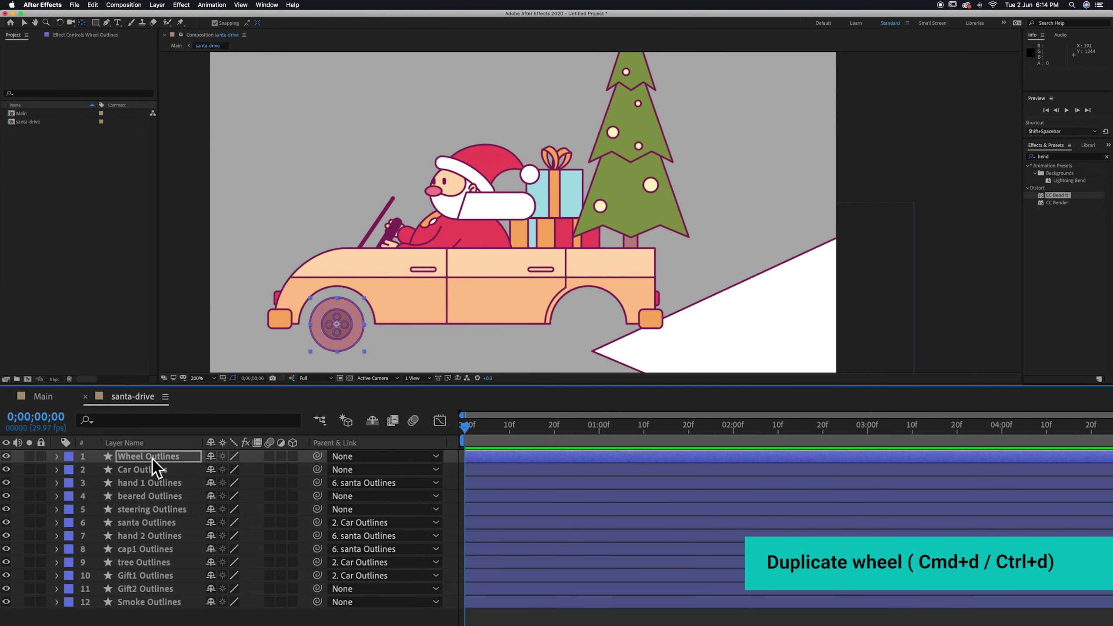
Duplicate the Wheel Outlines layer and give both wheel layers the Red label.
{"action": "key", "text": "super+d"}
{"action": "left_click", "coordinate": [70, 468]}
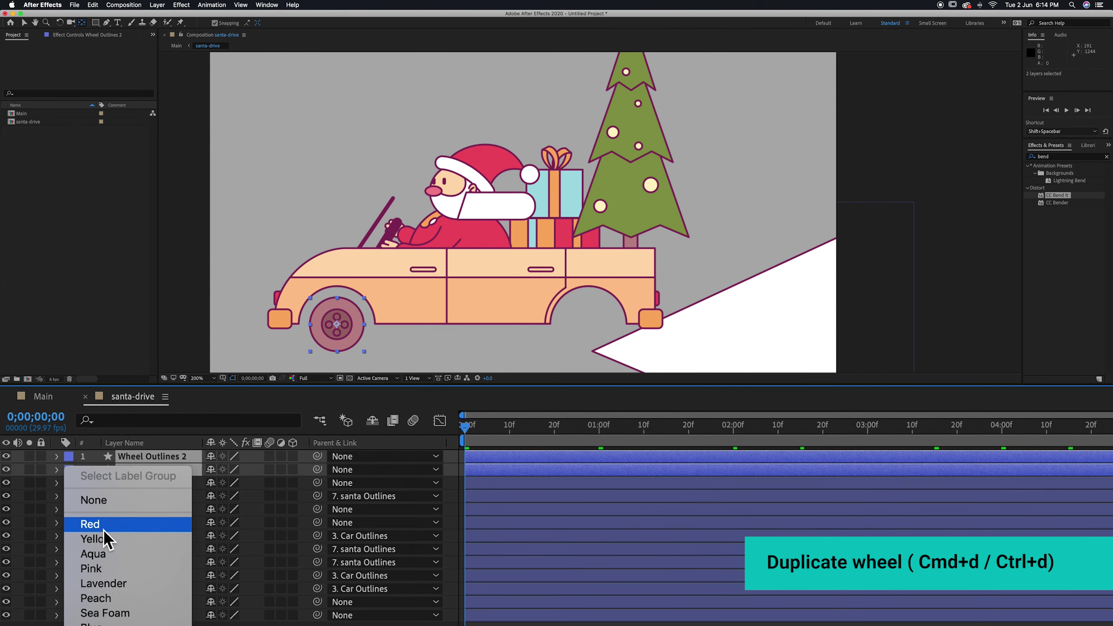
{"action": "left_click", "coordinate": [103, 529]}
Change the horizontal position of Wheel Outlines 2 to fit the rear wheel arch, preview it, and collapse the layer.
{"action": "left_click", "coordinate": [149, 458]}
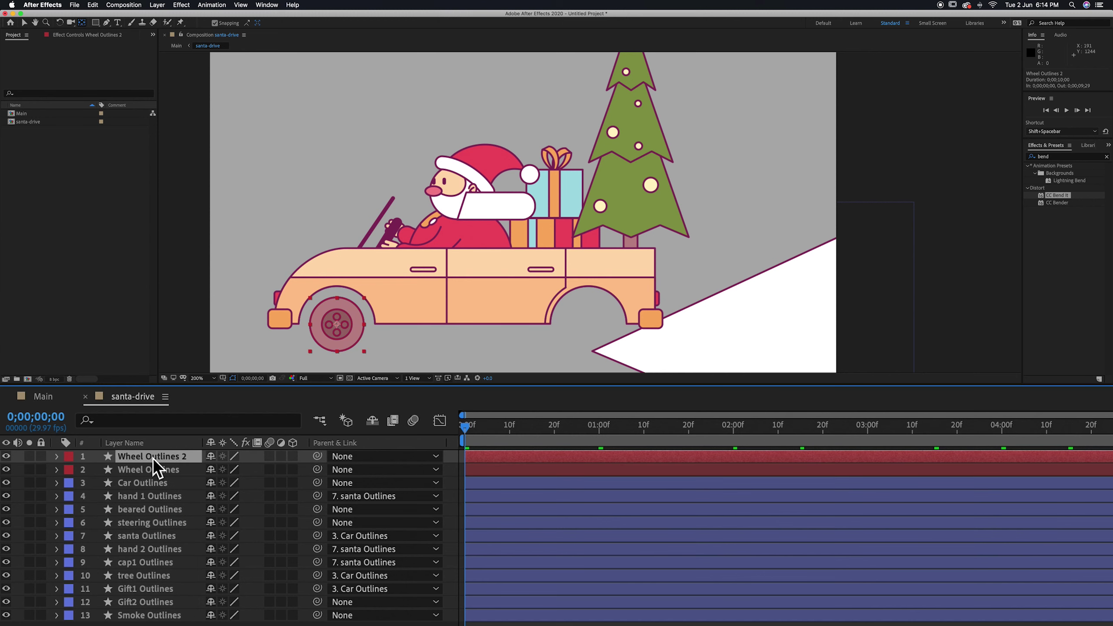
{"action": "key", "text": "p"}
{"action": "left_click_drag", "start_coordinate": [216, 472], "coordinate": [688, 505]}
{"action": "left_click", "coordinate": [496, 427]}
{"action": "left_click_drag", "start_coordinate": [497, 427], "coordinate": [388, 445]}
{"action": "left_click", "coordinate": [175, 625]}
{"action": "left_click", "coordinate": [60, 457]}
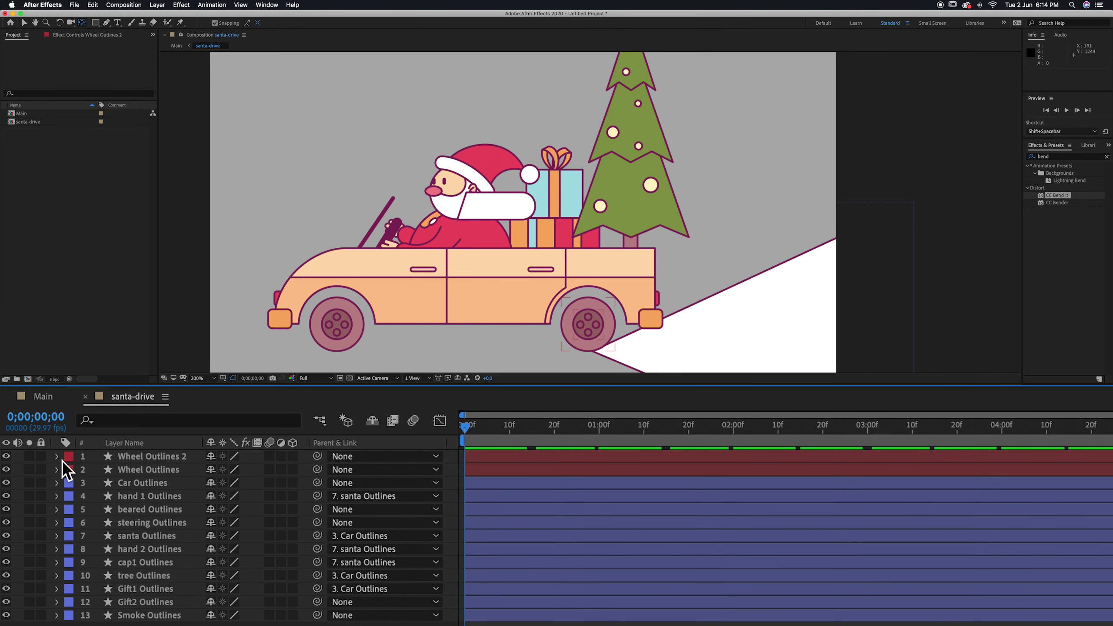
Parent the steering Outlines layer to Car Outlines.
{"action": "left_click", "coordinate": [139, 482]}
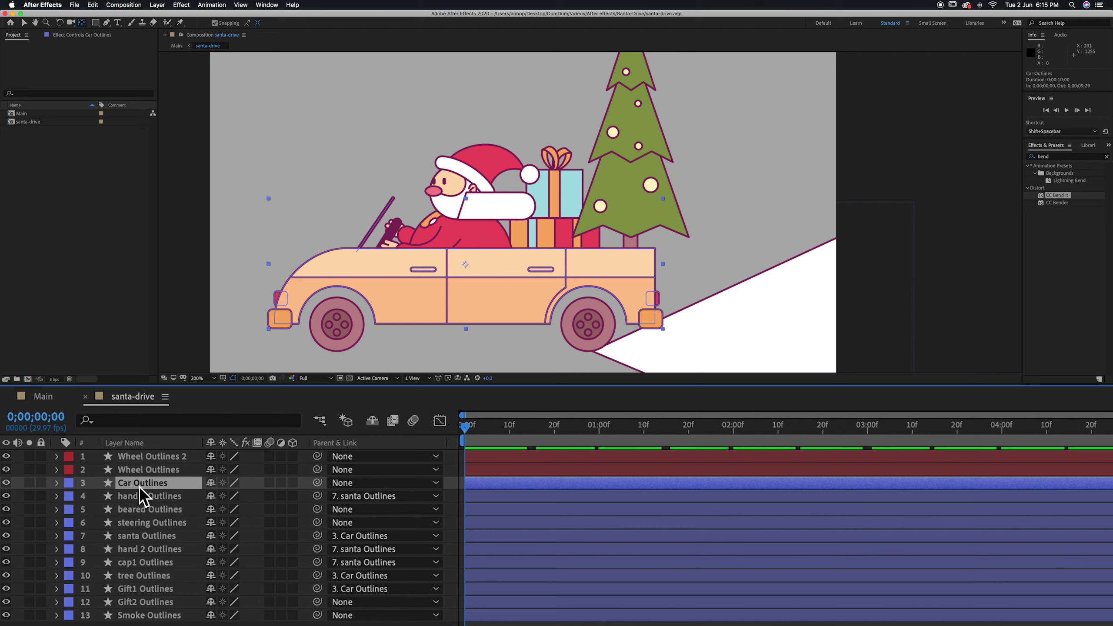
{"action": "left_click", "coordinate": [153, 523]}
{"action": "left_click_drag", "start_coordinate": [318, 522], "coordinate": [175, 483]}
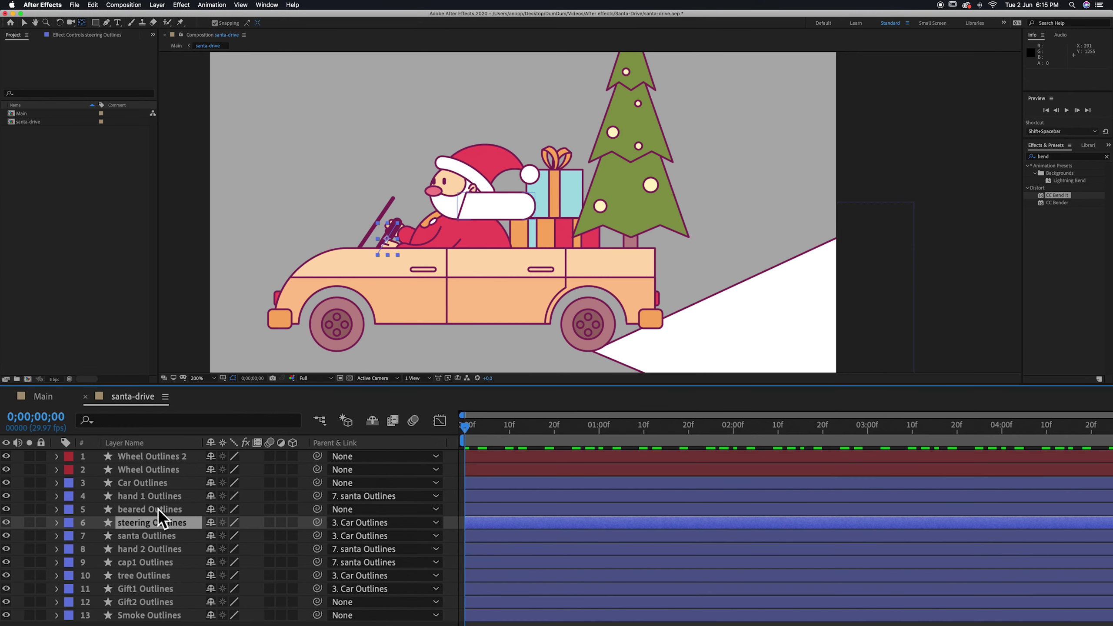
Move the cap1 Outlines anchor point to the hat's front edge and keyframe its unchanged rotation at 0 and 1 second.
{"action": "left_click", "coordinate": [137, 561]}
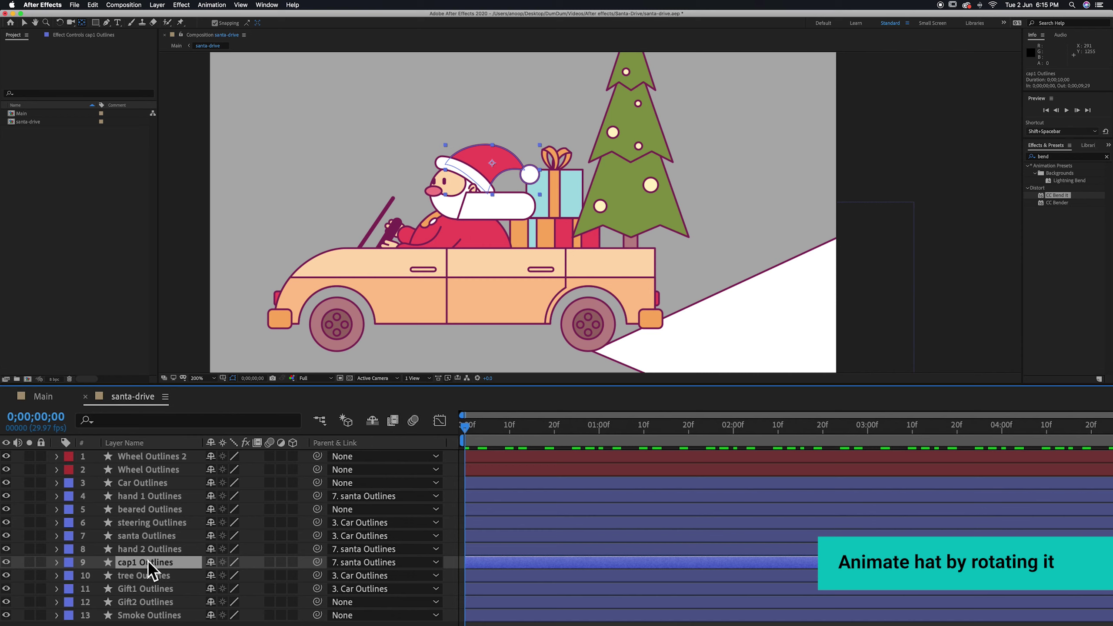
{"action": "left_click_drag", "start_coordinate": [492, 163], "coordinate": [445, 165]}
{"action": "key", "text": "r"}
{"action": "left_click", "coordinate": [96, 575]}
{"action": "left_click", "coordinate": [599, 428]}
{"action": "left_click", "coordinate": [18, 575]}
Set the cap1 Outlines rotation to 7° at frame 15 and preview the hat's motion.
{"action": "left_click_drag", "start_coordinate": [699, 428], "coordinate": [539, 468]}
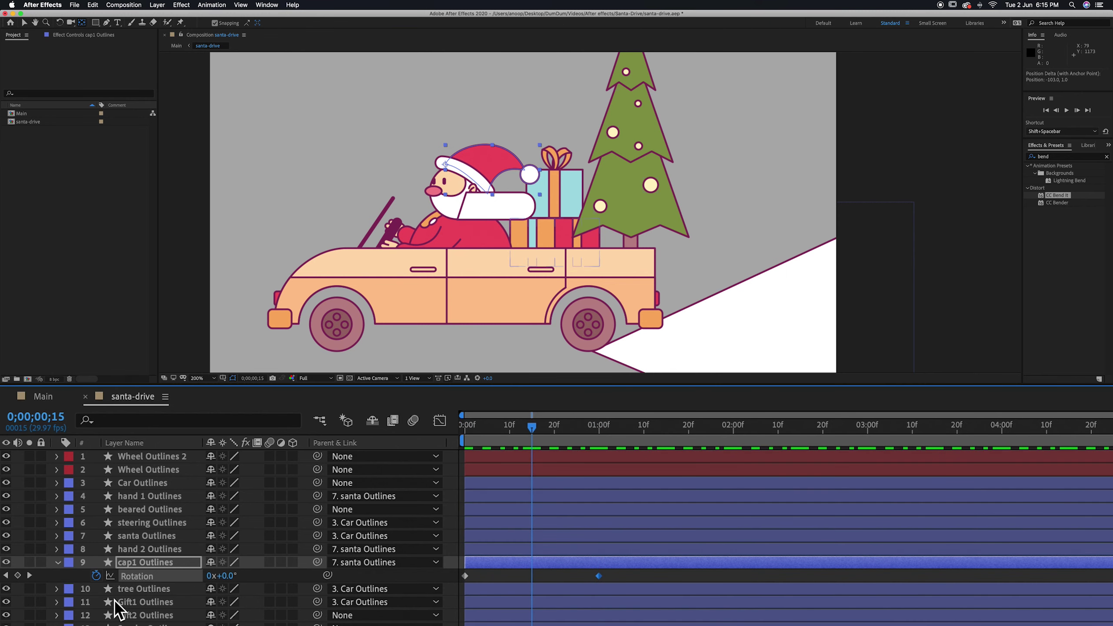
{"action": "left_click_drag", "start_coordinate": [239, 578], "coordinate": [241, 580]}
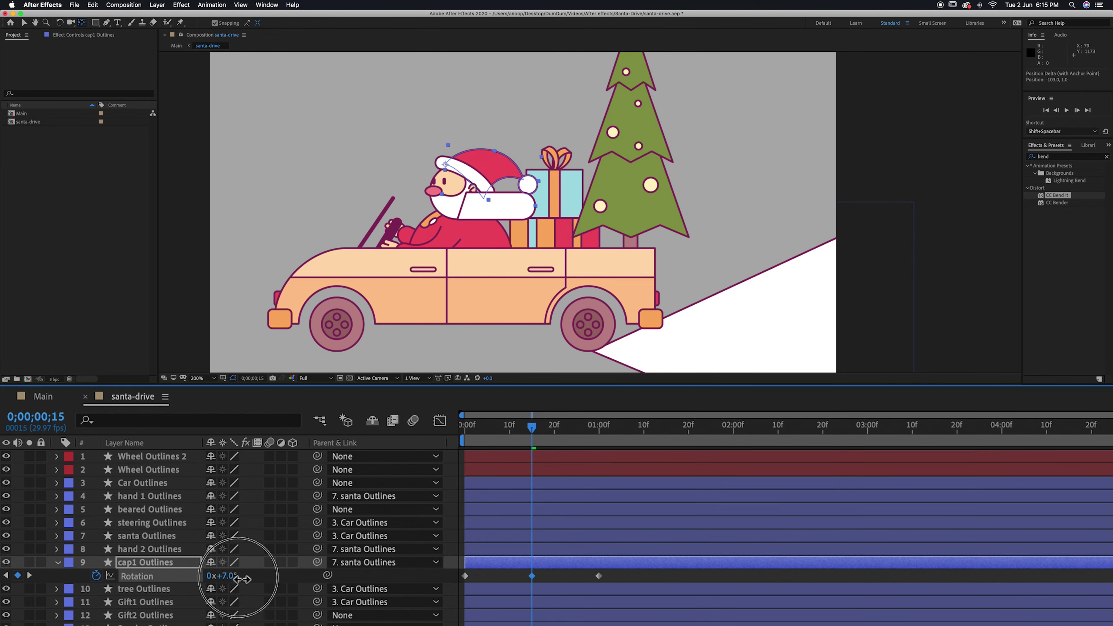
{"action": "left_click", "coordinate": [464, 440]}
{"action": "key", "text": "space"}
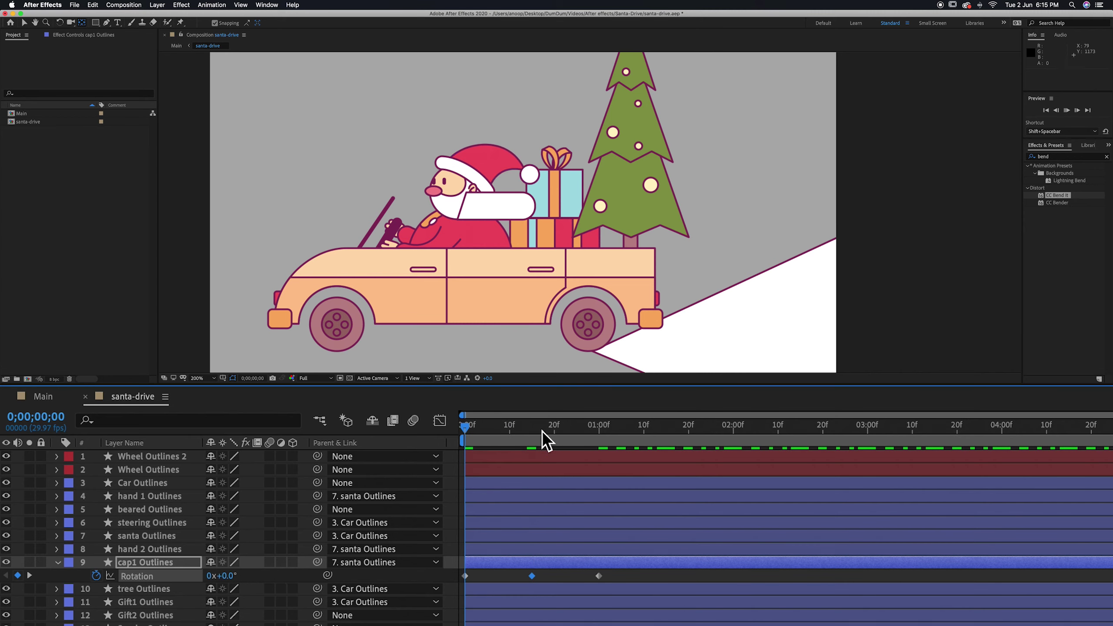
Compress the hat's rotation keyframes so they fall at frames 0, 10 and 20, and preview the faster motion.
{"action": "left_click", "coordinate": [503, 430]}
{"action": "left_click_drag", "start_coordinate": [629, 581], "coordinate": [555, 587]}
{"action": "key", "text": "space"}
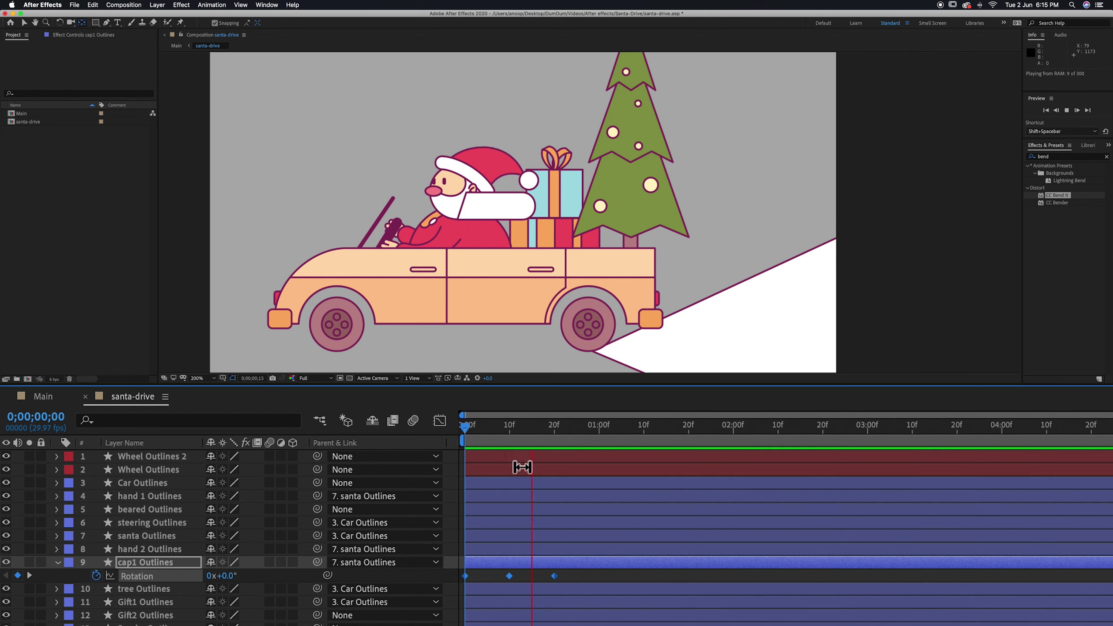
Loop the cap1 Outlines rotation with a loopOut() expression and preview the hat's motion.
{"action": "left_click", "coordinate": [460, 434]}
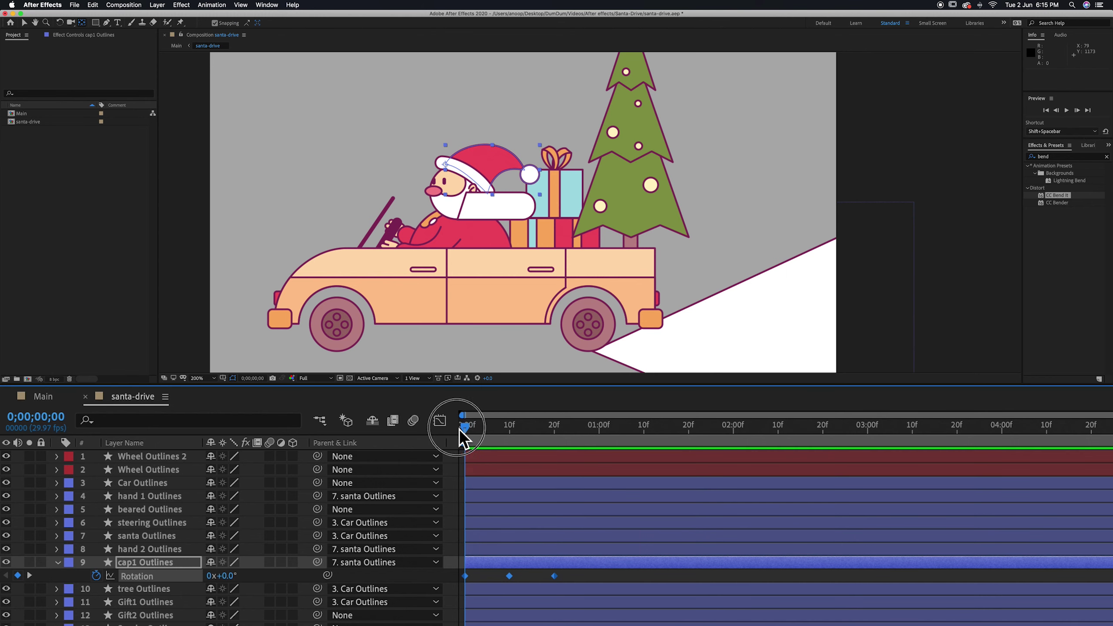
{"action": "left_click", "coordinate": [96, 576], "text": "alt"}
{"action": "type", "text": "loopOut("}
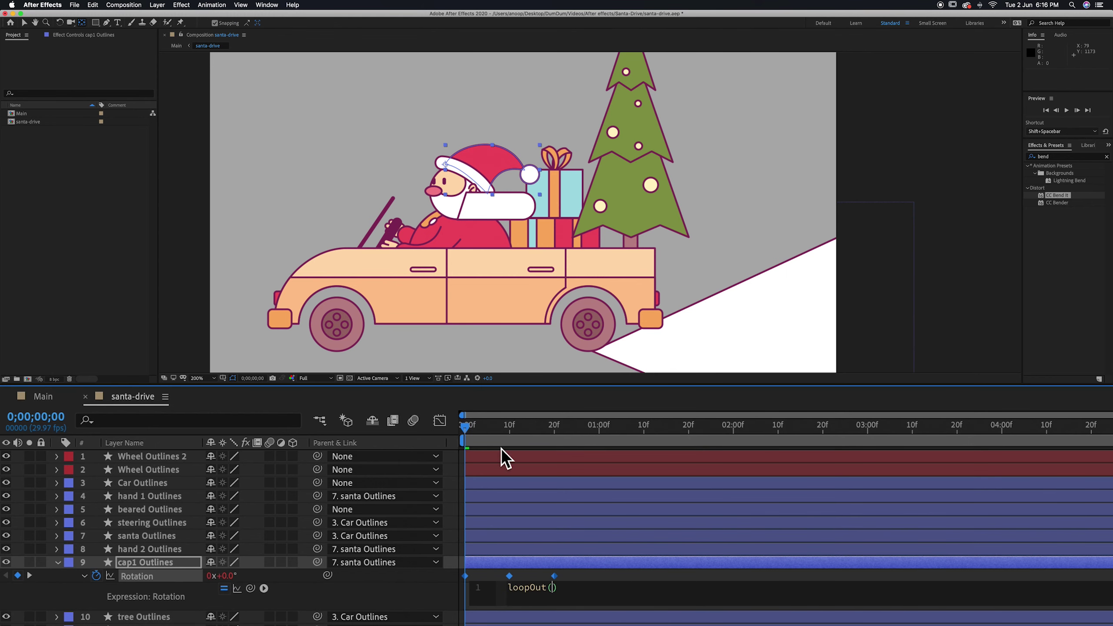
{"action": "mouse_move", "coordinate": [464, 424]}
{"action": "left_mouse_down"}
{"action": "mouse_move", "coordinate": [565, 425]}
{"action": "mouse_move", "coordinate": [474, 423]}
{"action": "left_mouse_up"}
{"action": "key", "text": "space"}
{"action": "left_click", "coordinate": [420, 422]}
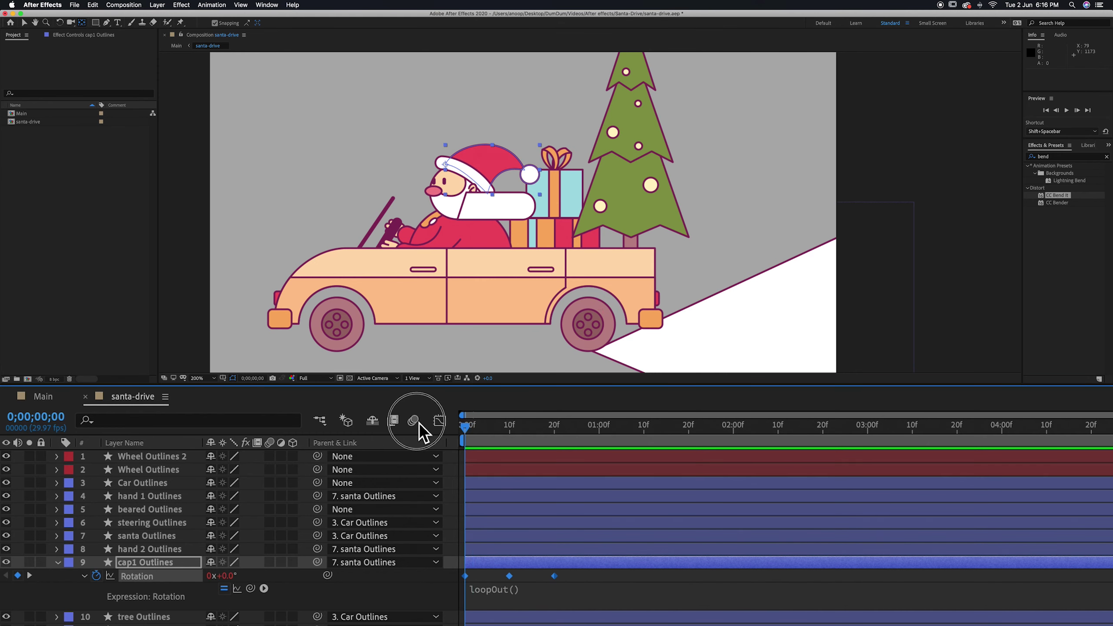
Keyframe the Car Outlines position at frames 0 and 10, lower the car slightly at frame 5, and preview the bounce.
{"action": "left_click", "coordinate": [155, 483]}
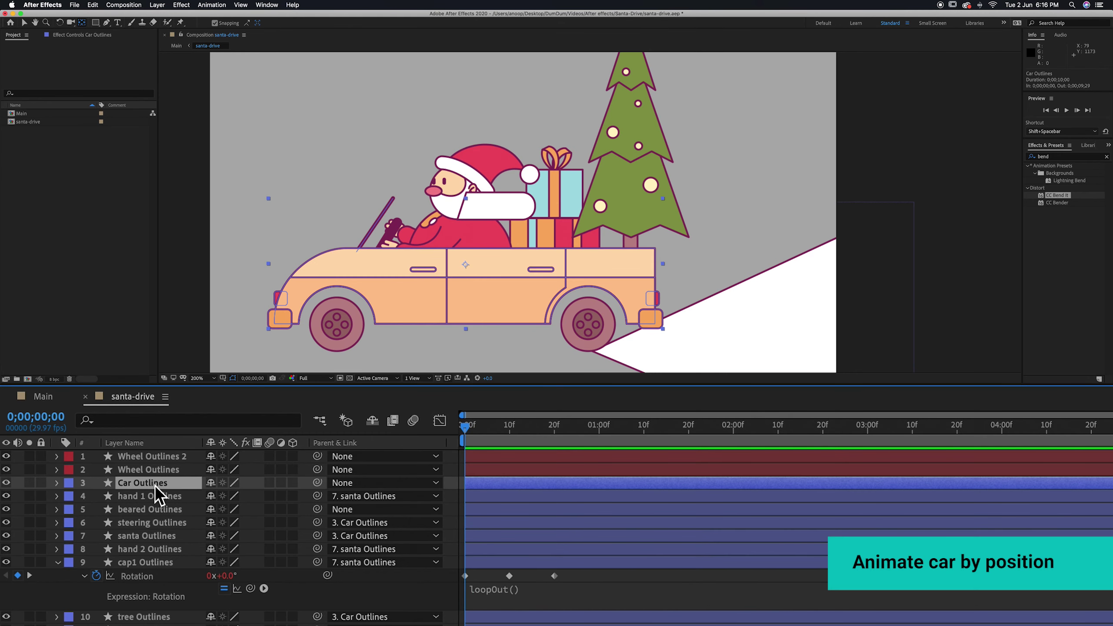
{"action": "key", "text": "p"}
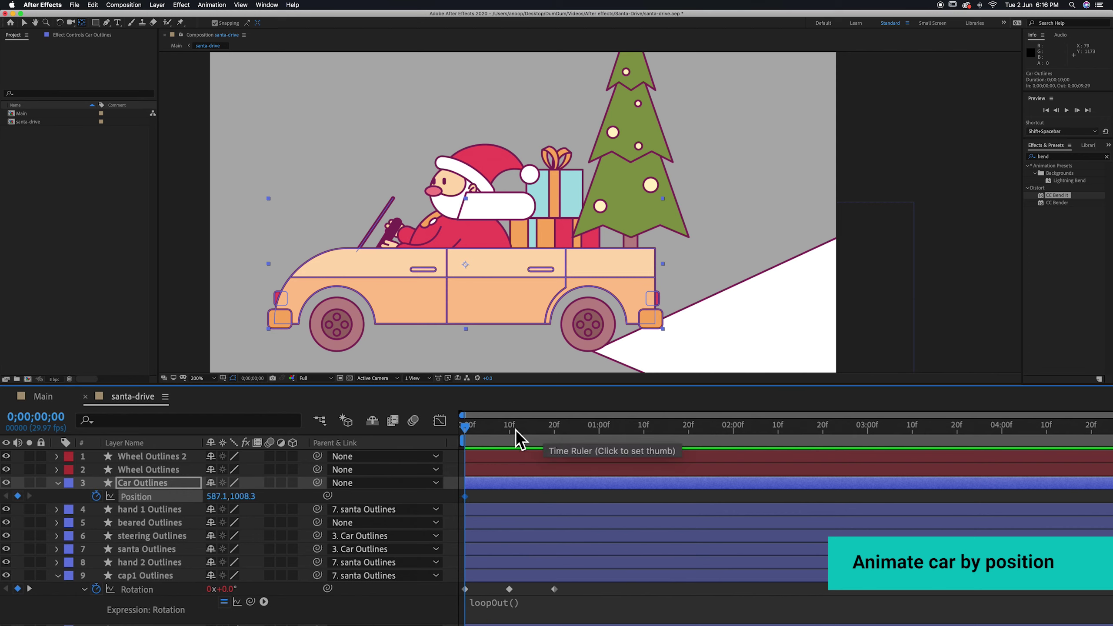
{"action": "left_click", "coordinate": [510, 429]}
{"action": "left_click", "coordinate": [17, 496]}
{"action": "left_click", "coordinate": [488, 429]}
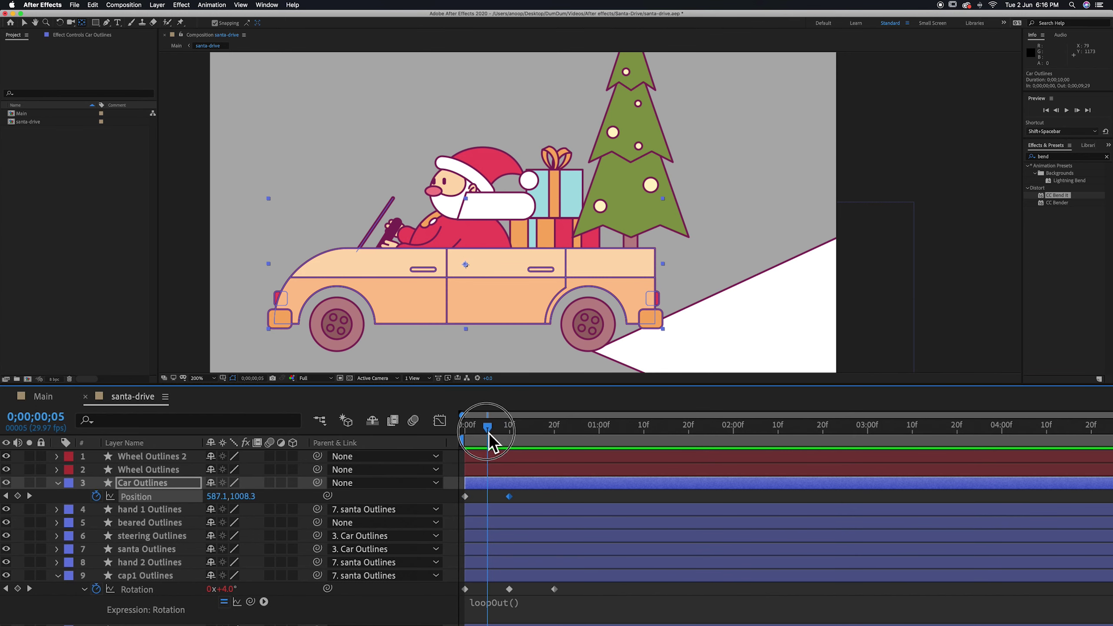
{"action": "left_click_drag", "start_coordinate": [240, 496], "coordinate": [250, 502]}
{"action": "left_click", "coordinate": [462, 429]}
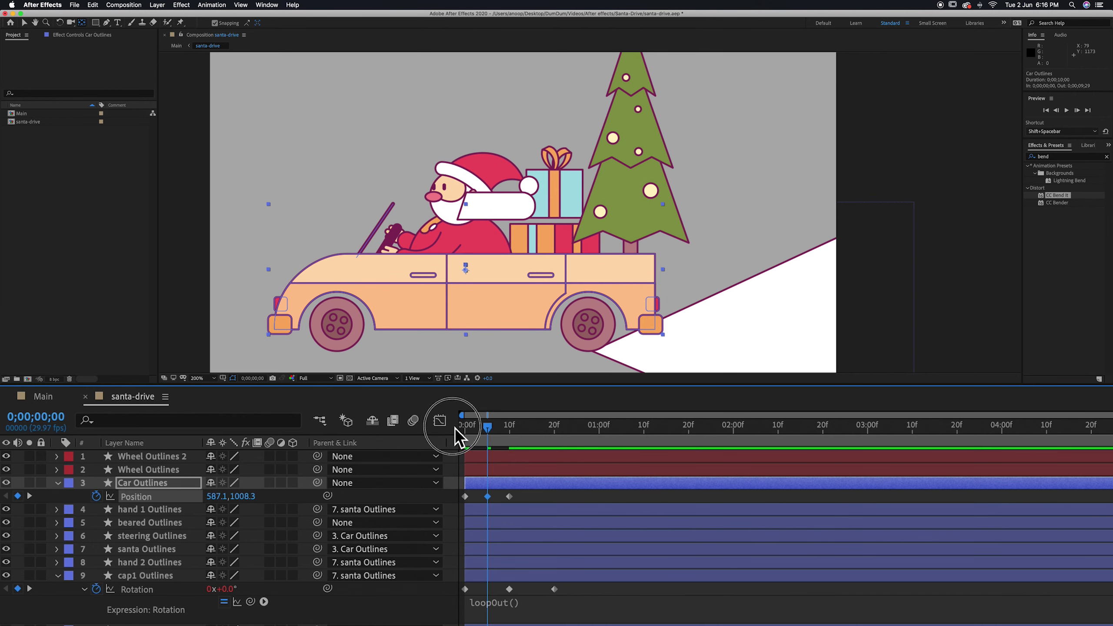
{"action": "key", "text": "space"}
{"action": "key", "text": "space"}
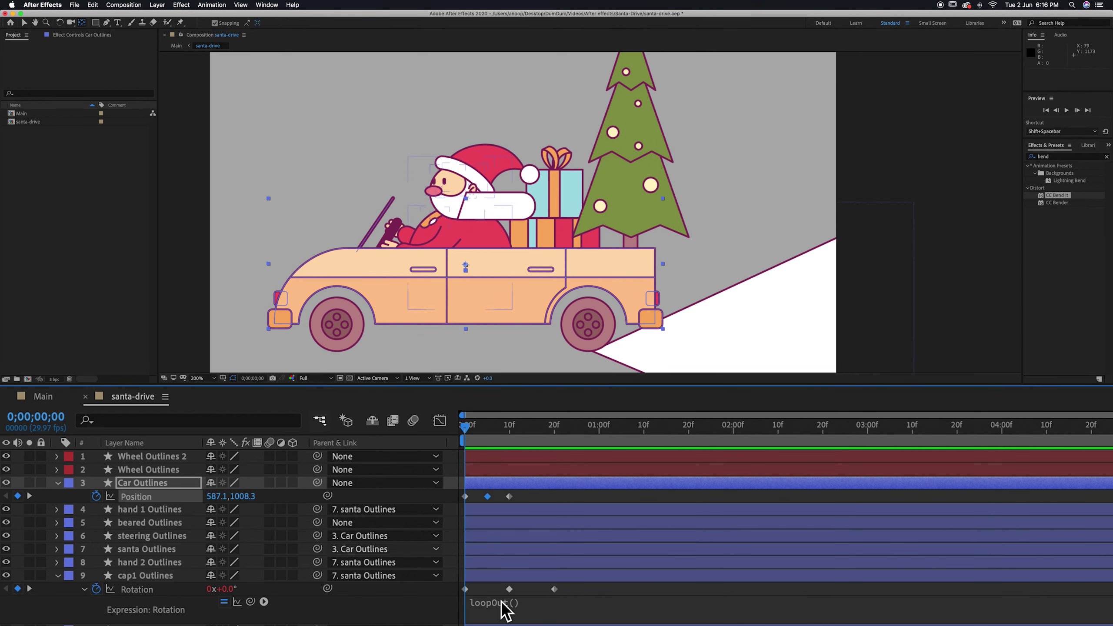
Loop the Car Outlines position with a loopOut() expression and preview the continuous bounce.
{"action": "left_click", "coordinate": [511, 603]}
{"action": "left_click", "coordinate": [96, 496], "text": "alt"}
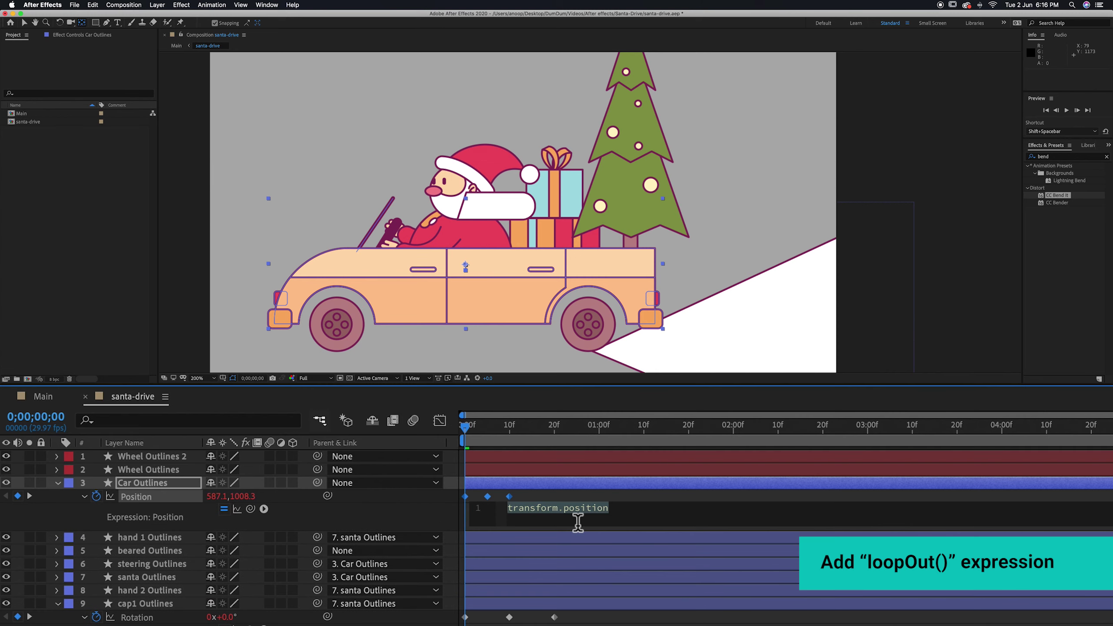
{"action": "left_click", "coordinate": [451, 430]}
{"action": "key", "text": "space"}
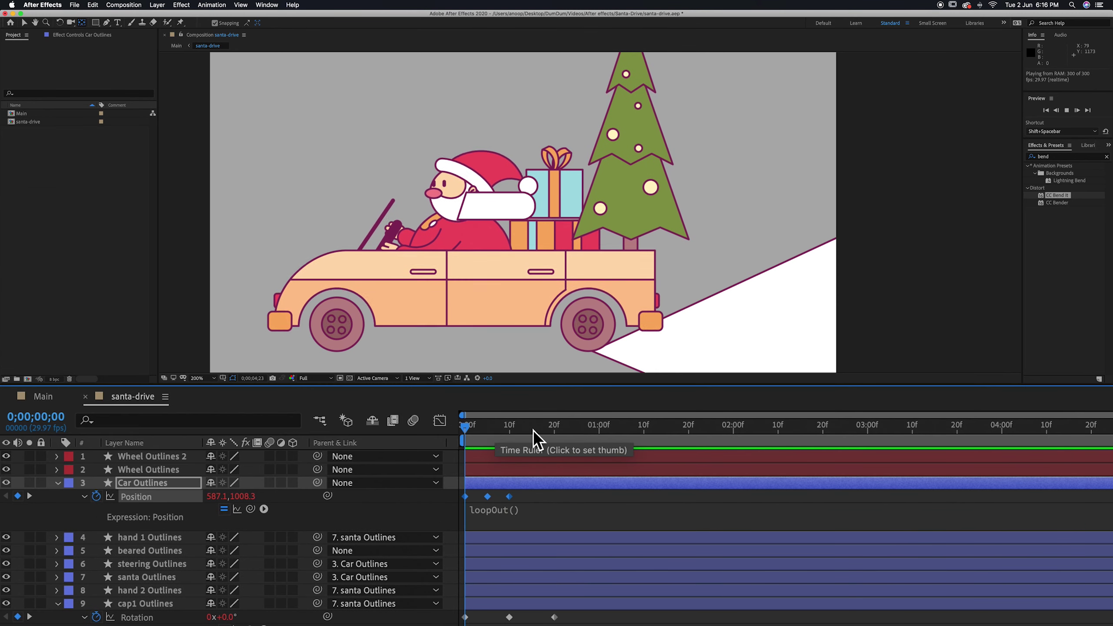
{"action": "key", "text": "space"}
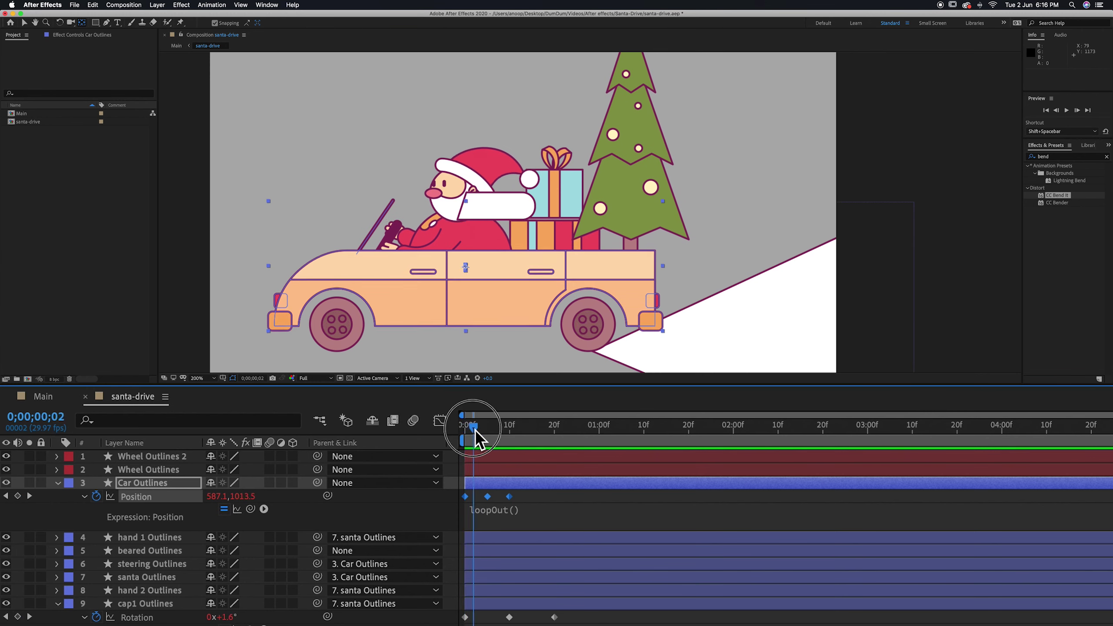
Compress the car's position keyframes to frames 0, 3 and 6, preview the faster bounce, and collapse the car and cap1 layers.
{"action": "left_click_drag", "start_coordinate": [512, 500], "coordinate": [494, 500]}
{"action": "key", "text": "space"}
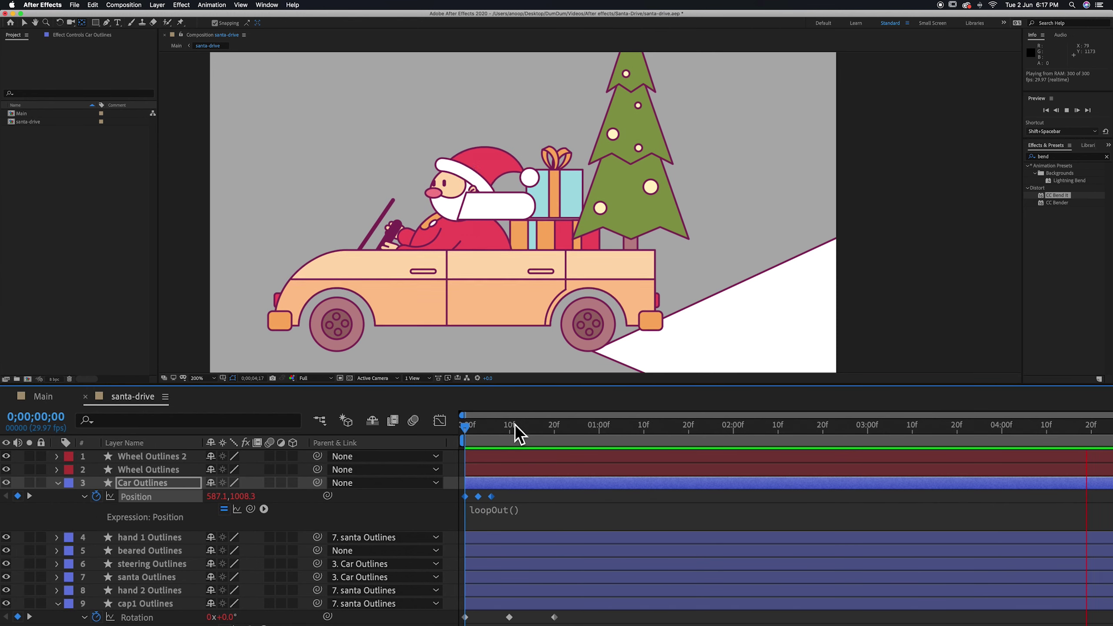
{"action": "key", "text": "space"}
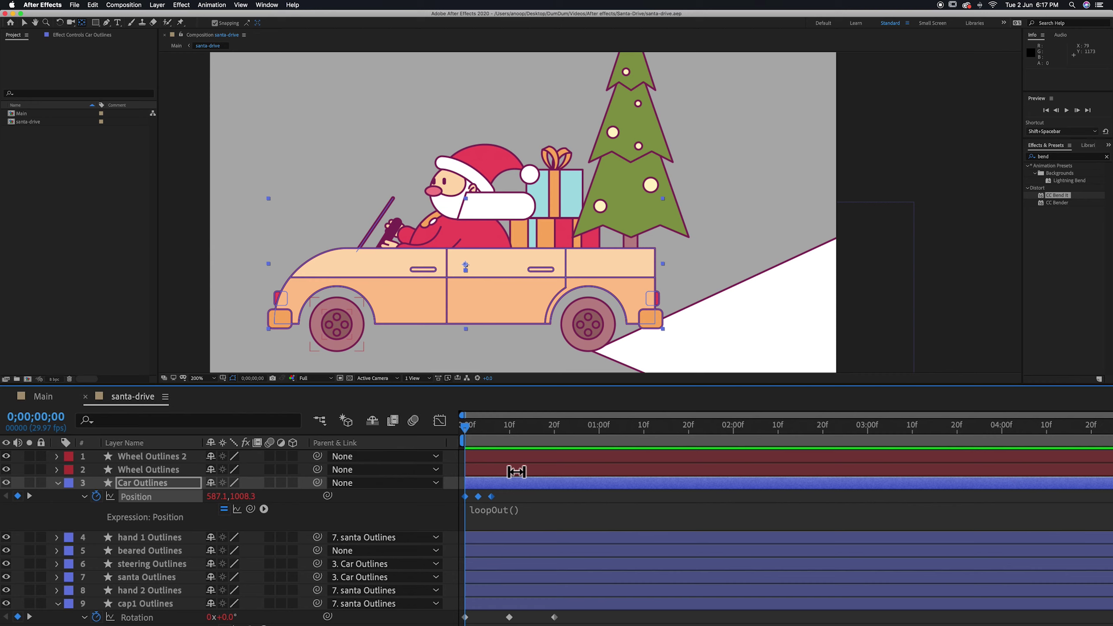
{"action": "left_click", "coordinate": [58, 482]}
{"action": "left_click", "coordinate": [57, 562]}
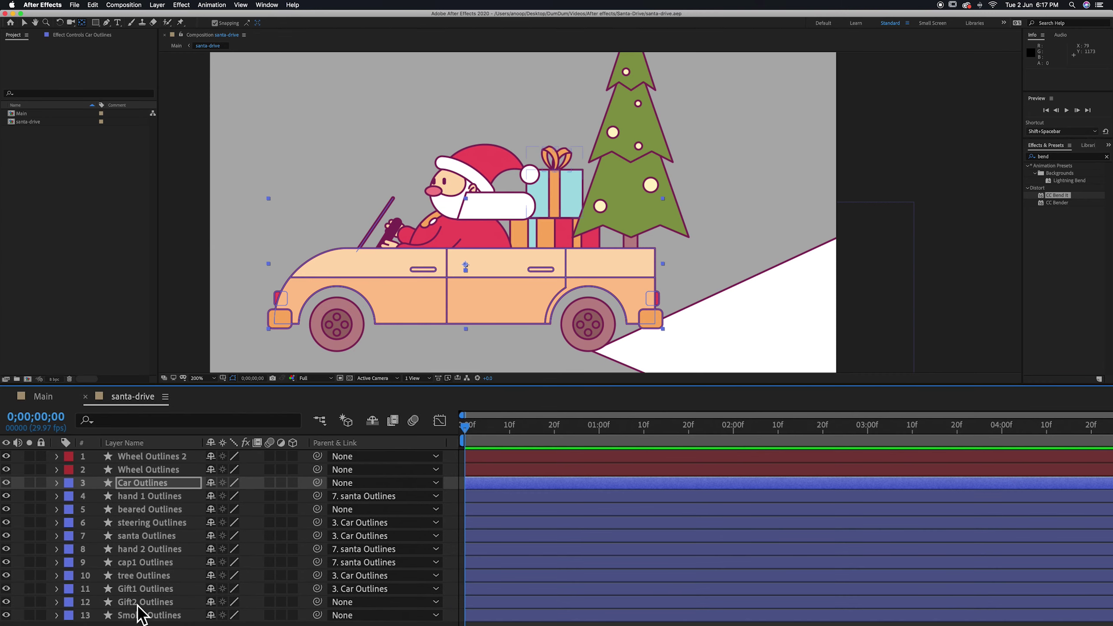
Pre-compose the Smoke Outlines layer into a new composition named Smoke-comp, moving all attributes.
{"action": "left_click", "coordinate": [154, 616]}
{"action": "left_click_drag", "start_coordinate": [546, 306], "coordinate": [462, 220]}
{"action": "left_click", "coordinate": [27, 24]}
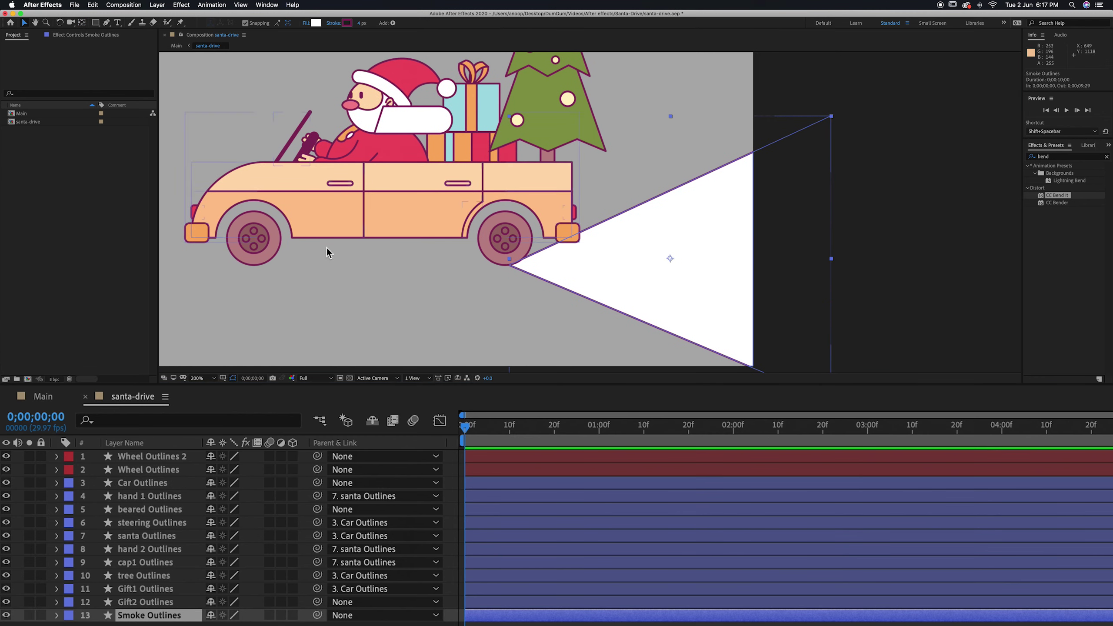
{"action": "right_click", "coordinate": [136, 614]}
{"action": "left_click", "coordinate": [206, 591]}
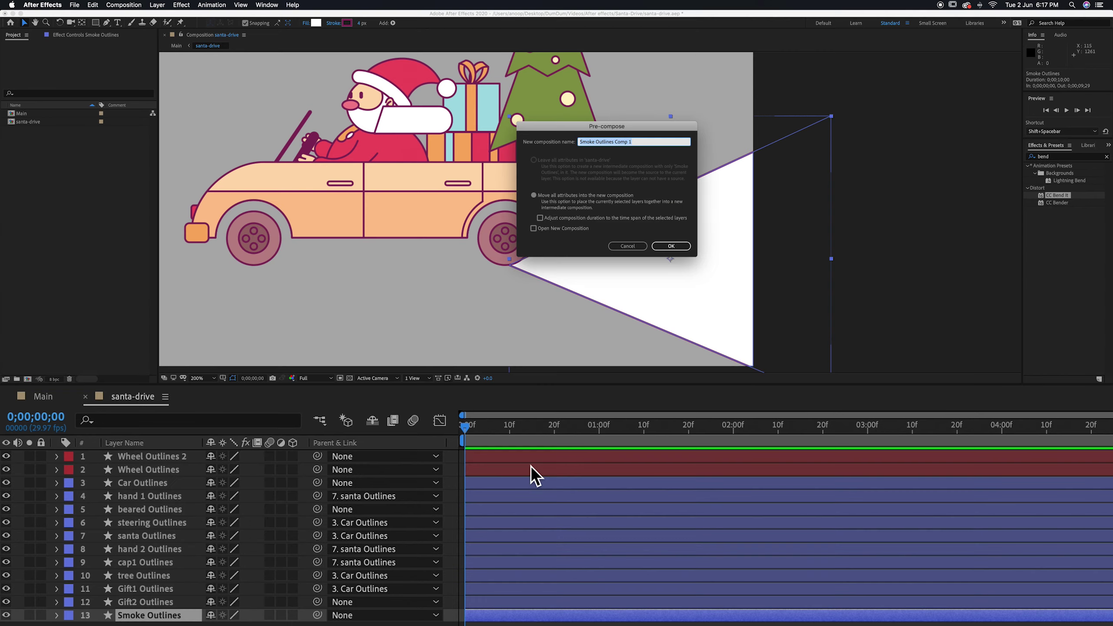
{"action": "type", "text": "Smoke"}
{"action": "left_click", "coordinate": [671, 246]}
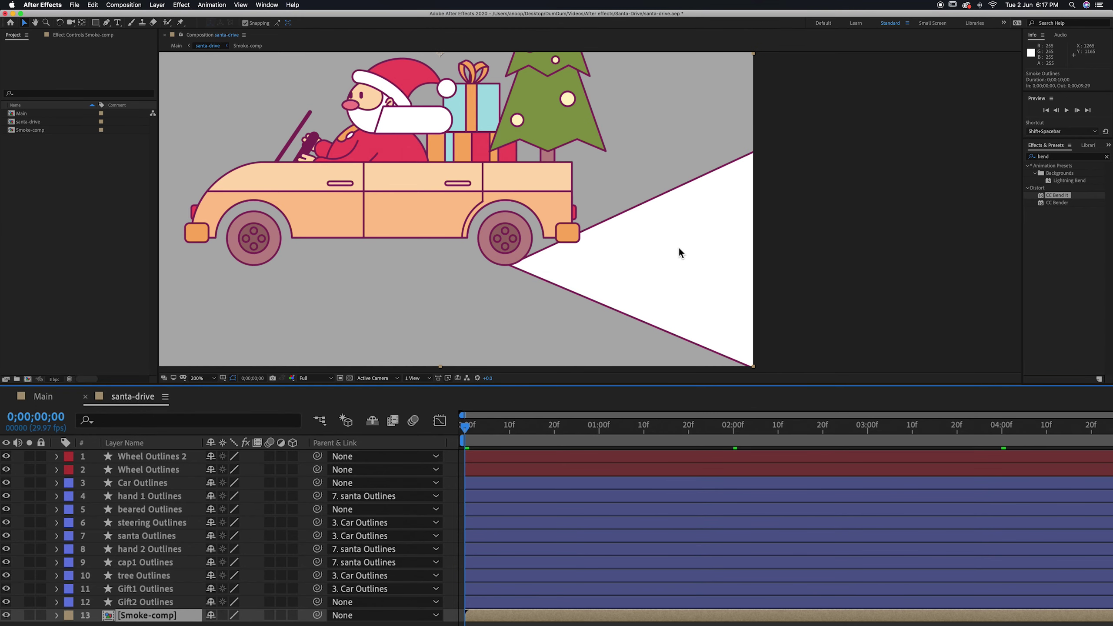
Open Smoke-comp and resize its composition to 710 x 517 px.
{"action": "double_click", "coordinate": [687, 249]}
{"action": "scroll", "coordinate": [743, 251], "scroll_direction": "down", "scroll_amount": 1}
{"action": "left_click", "coordinate": [203, 378]}
{"action": "left_click", "coordinate": [373, 397]}
{"action": "left_click_drag", "start_coordinate": [737, 314], "coordinate": [542, 228]}
{"action": "right_click", "coordinate": [759, 223]}
{"action": "left_click", "coordinate": [799, 241]}
{"action": "mouse_move", "coordinate": [622, 351]}
{"action": "left_mouse_down"}
{"action": "mouse_move", "coordinate": [561, 355]}
{"action": "mouse_move", "coordinate": [389, 328]}
{"action": "mouse_move", "coordinate": [527, 356]}
{"action": "mouse_move", "coordinate": [500, 356]}
{"action": "mouse_move", "coordinate": [679, 357]}
{"action": "mouse_move", "coordinate": [639, 358]}
{"action": "left_mouse_up"}
{"action": "mouse_move", "coordinate": [622, 330]}
{"action": "left_mouse_down"}
{"action": "mouse_move", "coordinate": [411, 321]}
{"action": "mouse_move", "coordinate": [611, 345]}
{"action": "left_mouse_up"}
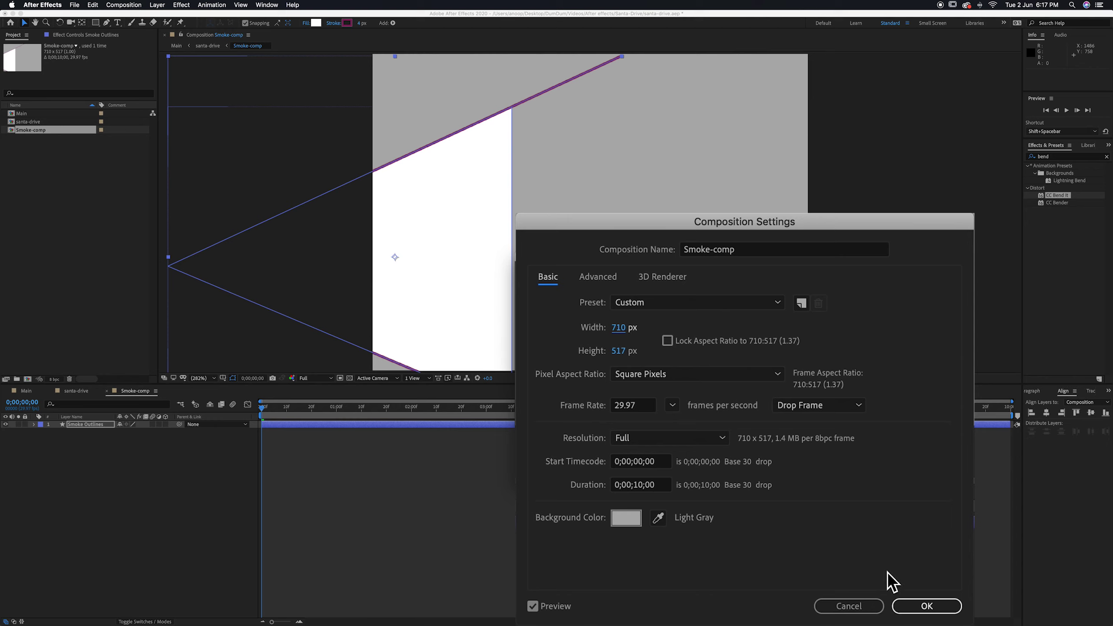
{"action": "left_click", "coordinate": [905, 605]}
Align the smoke shape to the left edge of the composition and move it up so it is roughly centred vertically.
{"action": "left_click_drag", "start_coordinate": [515, 294], "coordinate": [675, 290]}
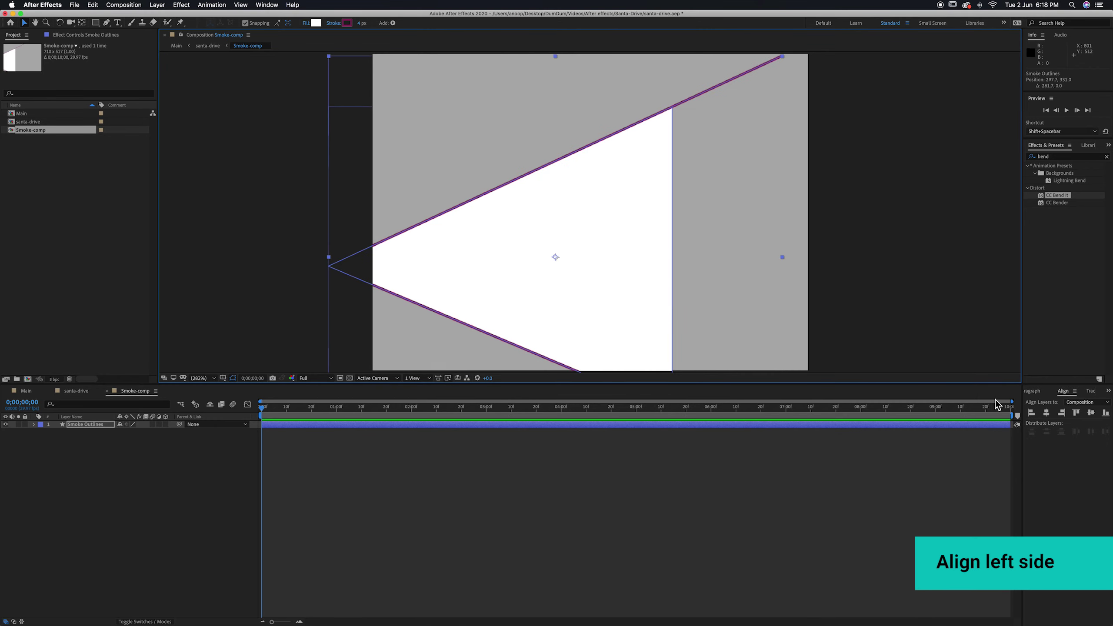
{"action": "left_click", "coordinate": [1032, 413]}
{"action": "left_click", "coordinate": [867, 266]}
{"action": "key", "text": "comma"}
{"action": "left_click_drag", "start_coordinate": [673, 242], "coordinate": [673, 209]}
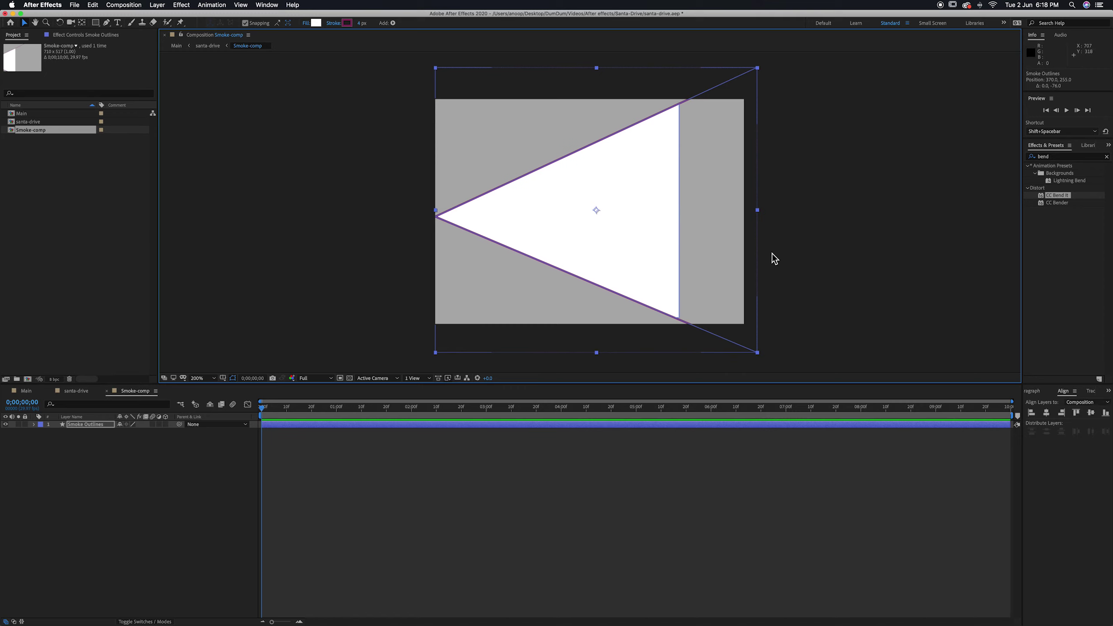
{"action": "left_click", "coordinate": [809, 254]}
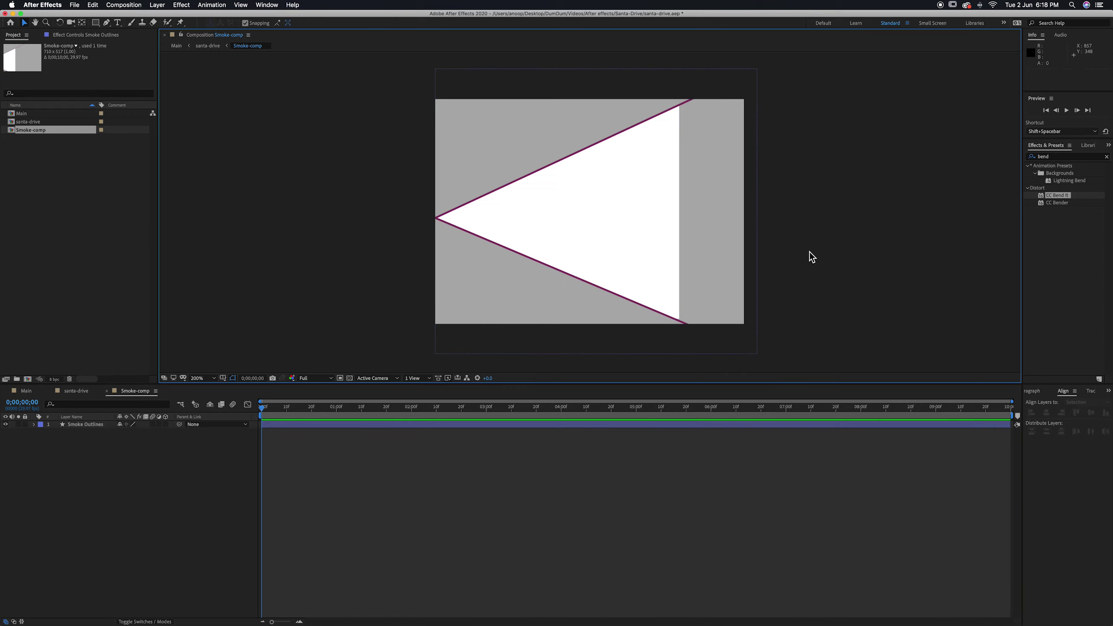
Find the Wave Warp effect and apply it to the Smoke Outlines layer.
{"action": "left_click", "coordinate": [641, 248]}
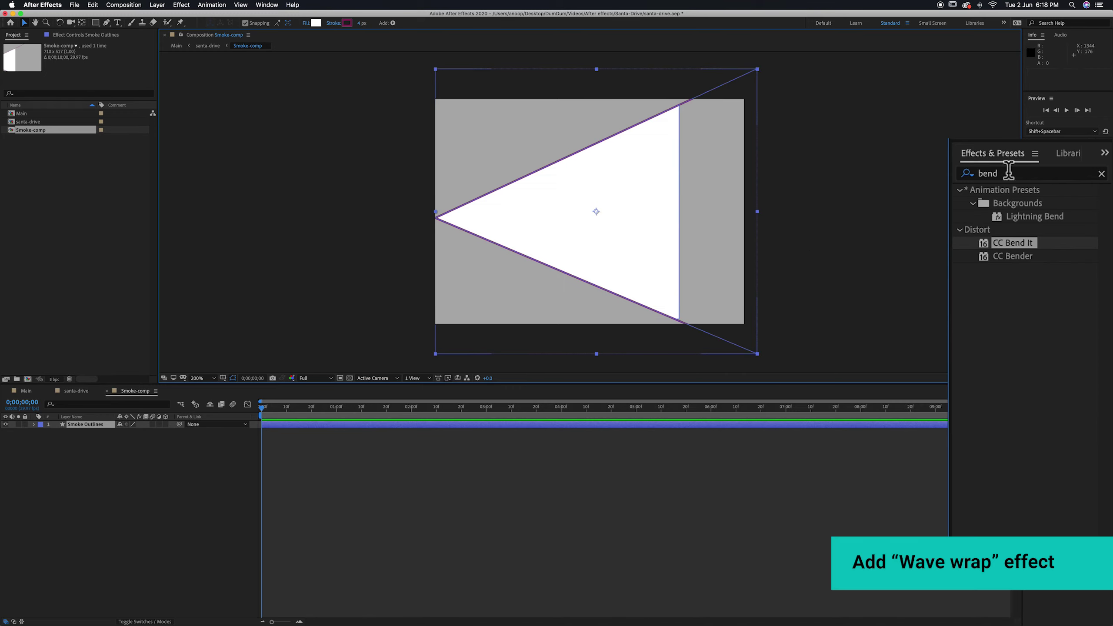
{"action": "left_click", "coordinate": [1107, 157]}
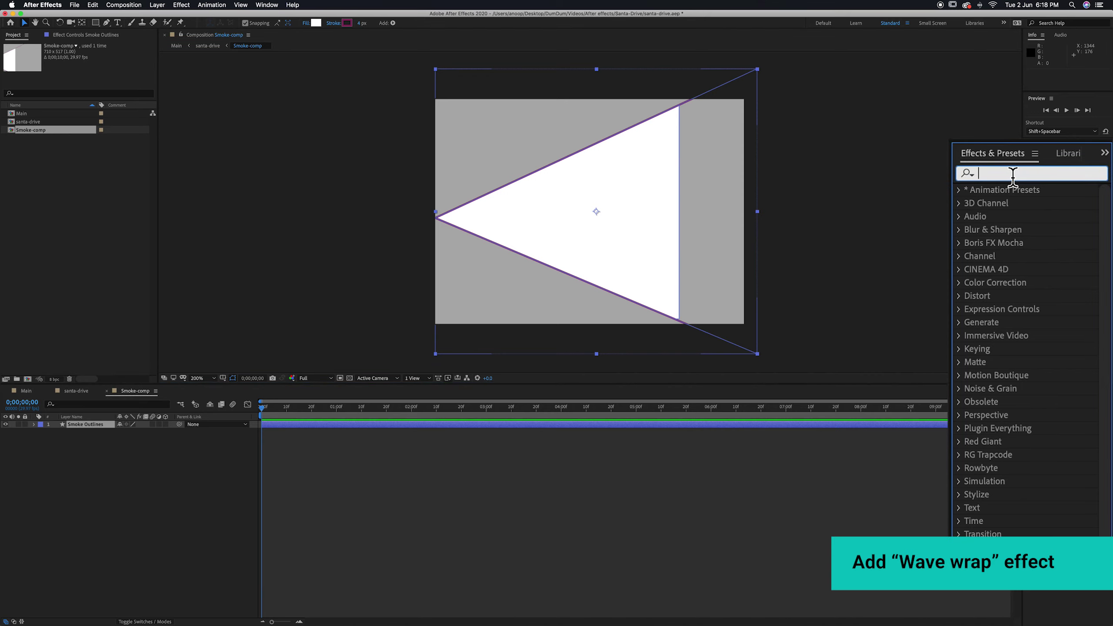
{"action": "type", "text": "wave"}
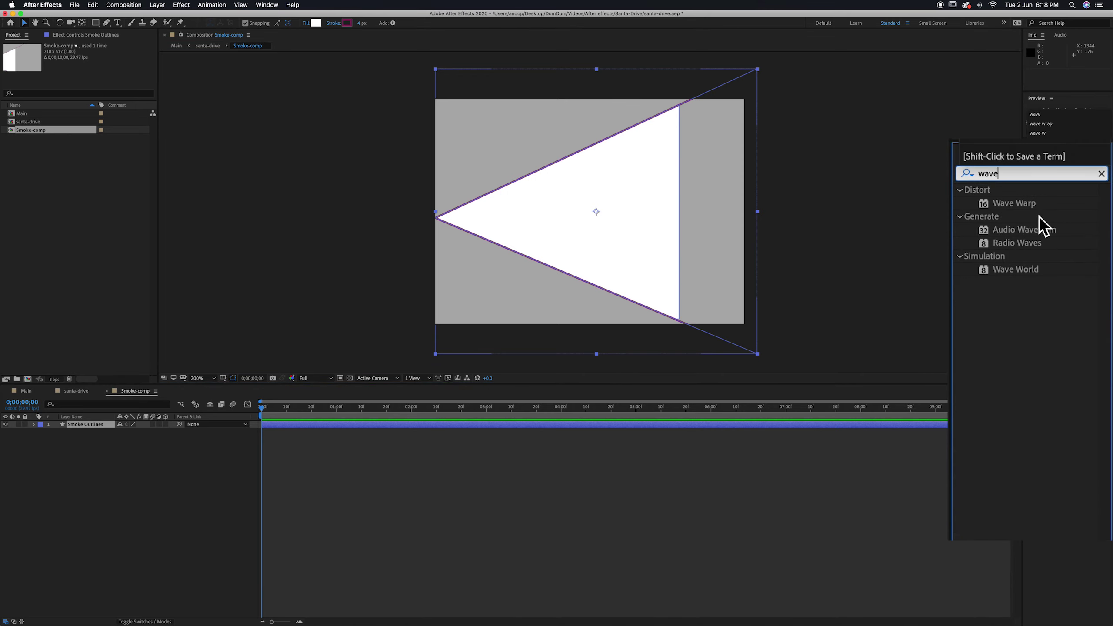
{"action": "left_click_drag", "start_coordinate": [1056, 173], "coordinate": [557, 235]}
Set the smoke's Wave Warp to height 18, speed 2 and Left Edge pinning, and preview the motion.
{"action": "mouse_move", "coordinate": [155, 114]}
{"action": "left_mouse_down"}
{"action": "mouse_move", "coordinate": [253, 126]}
{"action": "mouse_move", "coordinate": [387, 86]}
{"action": "mouse_move", "coordinate": [156, 115]}
{"action": "left_mouse_up"}
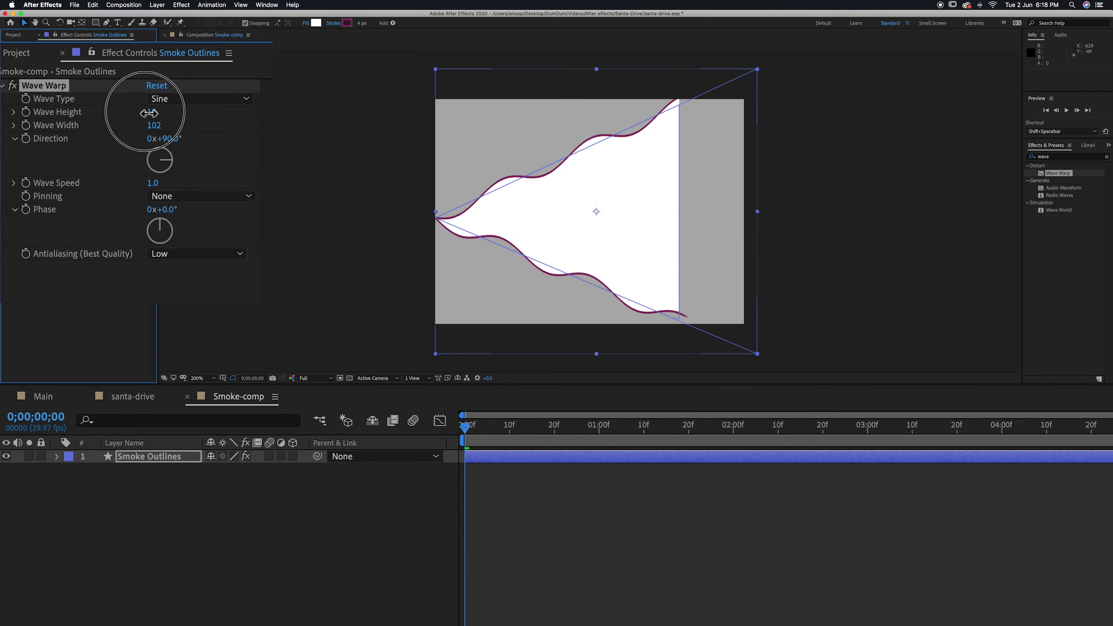
{"action": "left_click", "coordinate": [193, 196]}
{"action": "left_click", "coordinate": [198, 265]}
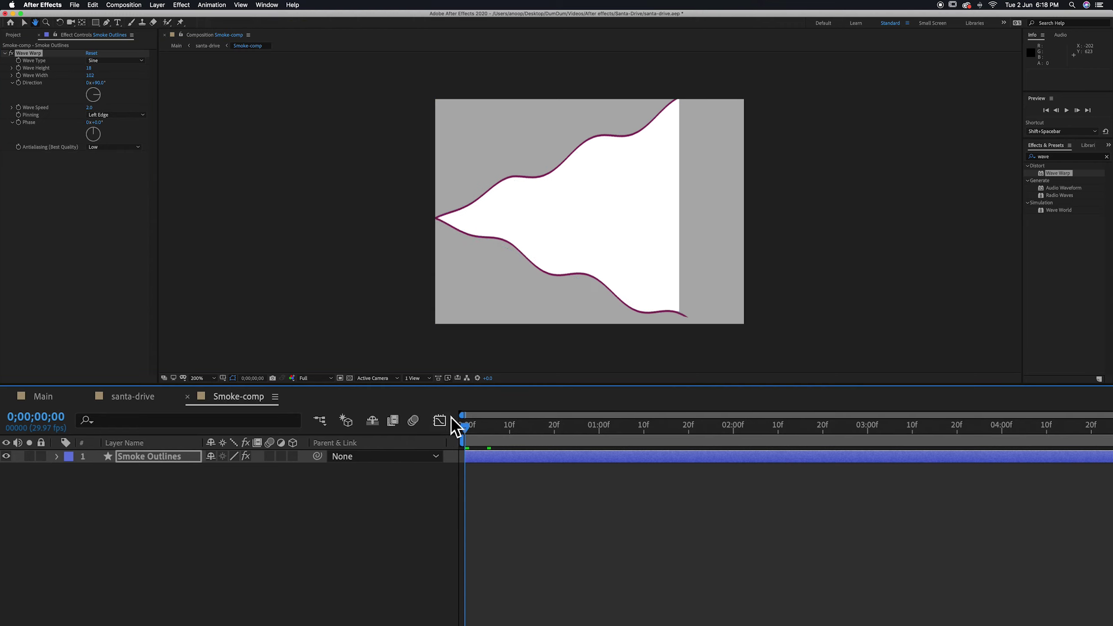
{"action": "key", "text": "space"}
{"action": "key", "text": "space"}
Set the smoke's wave speed to 3 and preview the faster waves.
{"action": "left_click", "coordinate": [90, 108]}
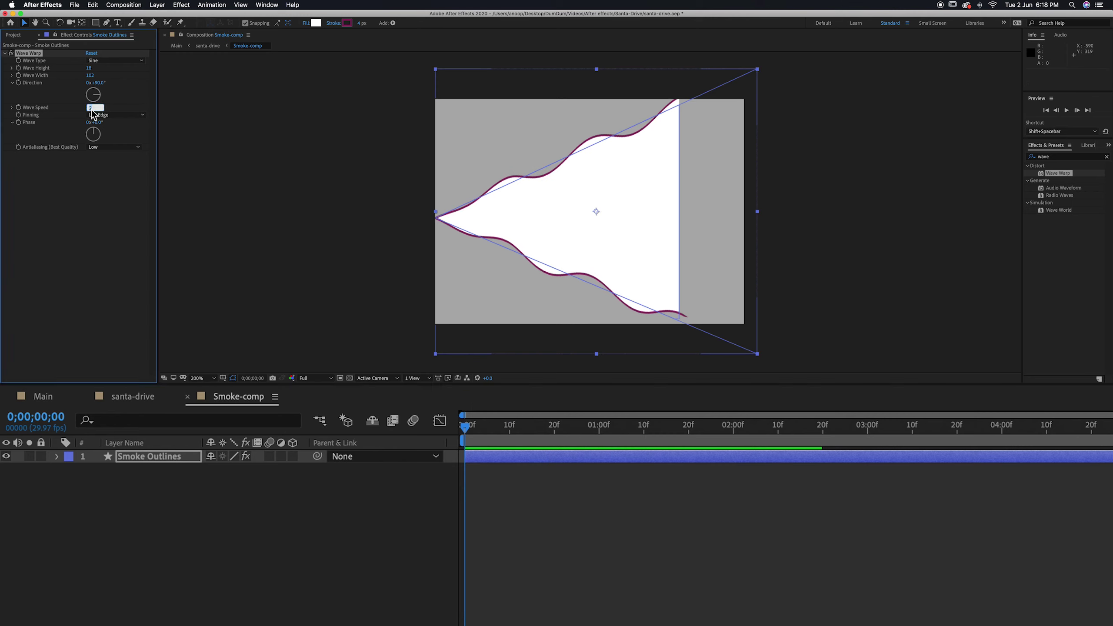
{"action": "key", "text": "Return"}
{"action": "key", "text": "space"}
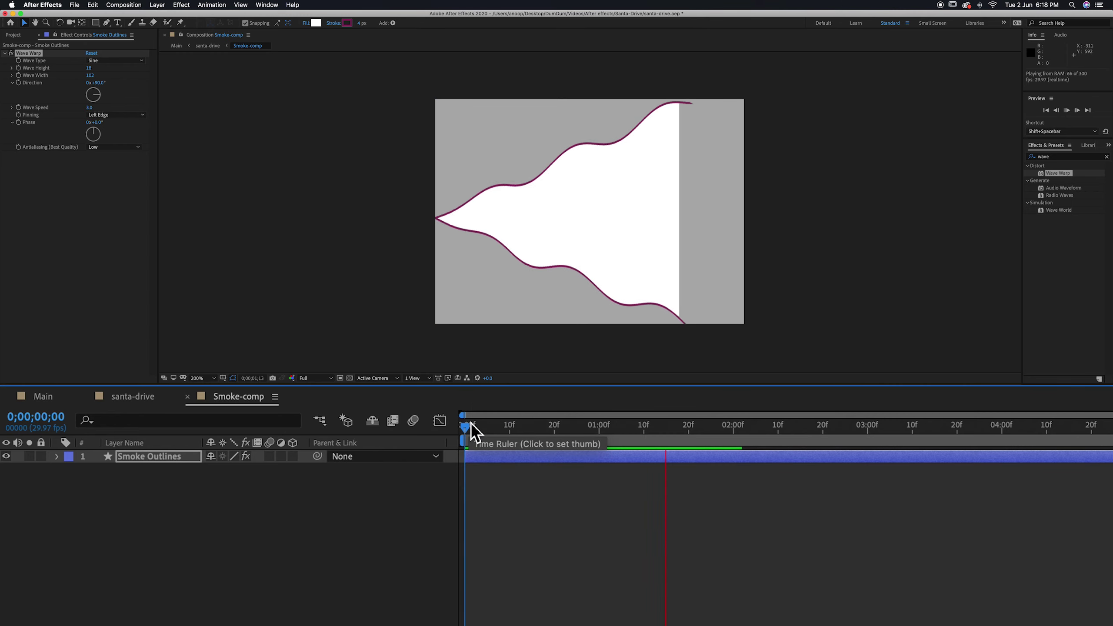
{"action": "key", "text": "space"}
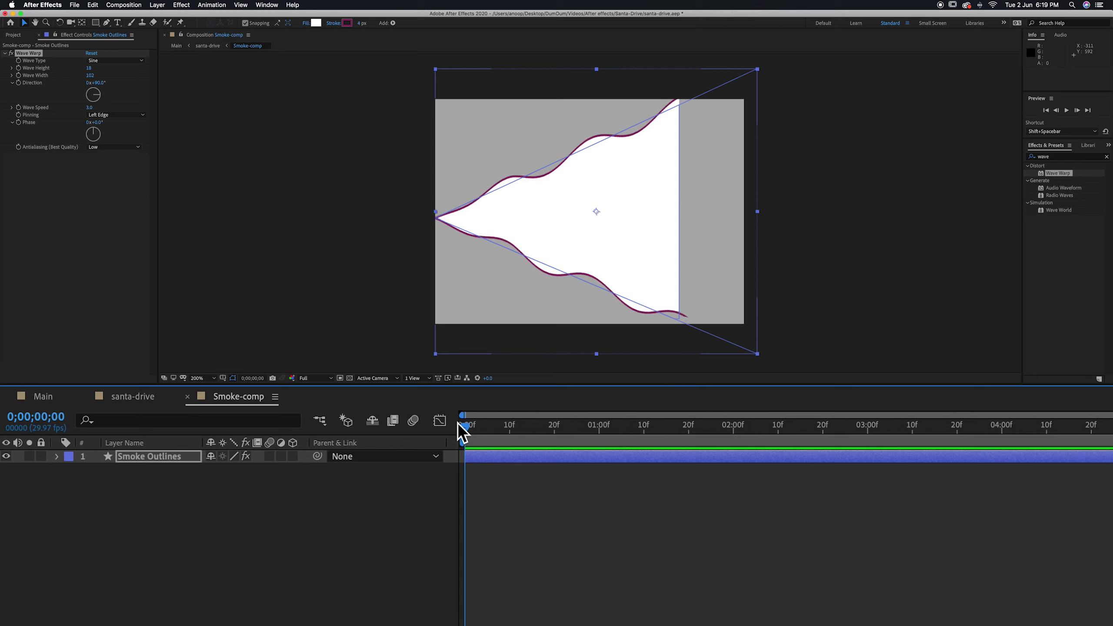
Set the smoke's wave height to 32 and preview the stronger waves.
{"action": "left_click_drag", "start_coordinate": [90, 69], "coordinate": [96, 69]}
{"action": "left_click", "coordinate": [451, 419]}
{"action": "key", "text": "space"}
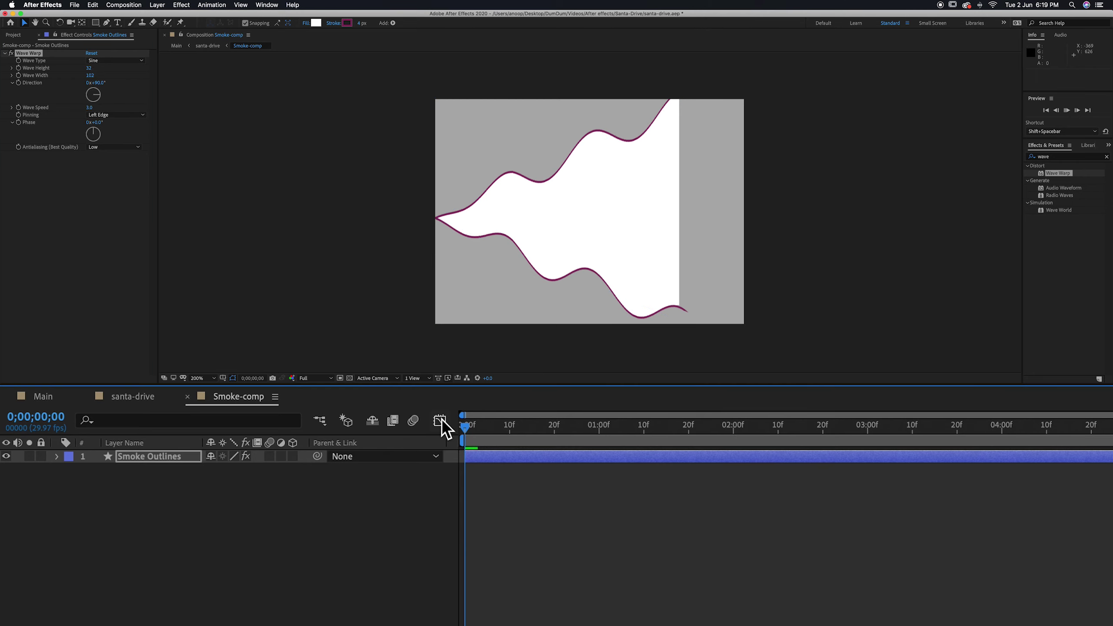
{"action": "left_click", "coordinate": [447, 426]}
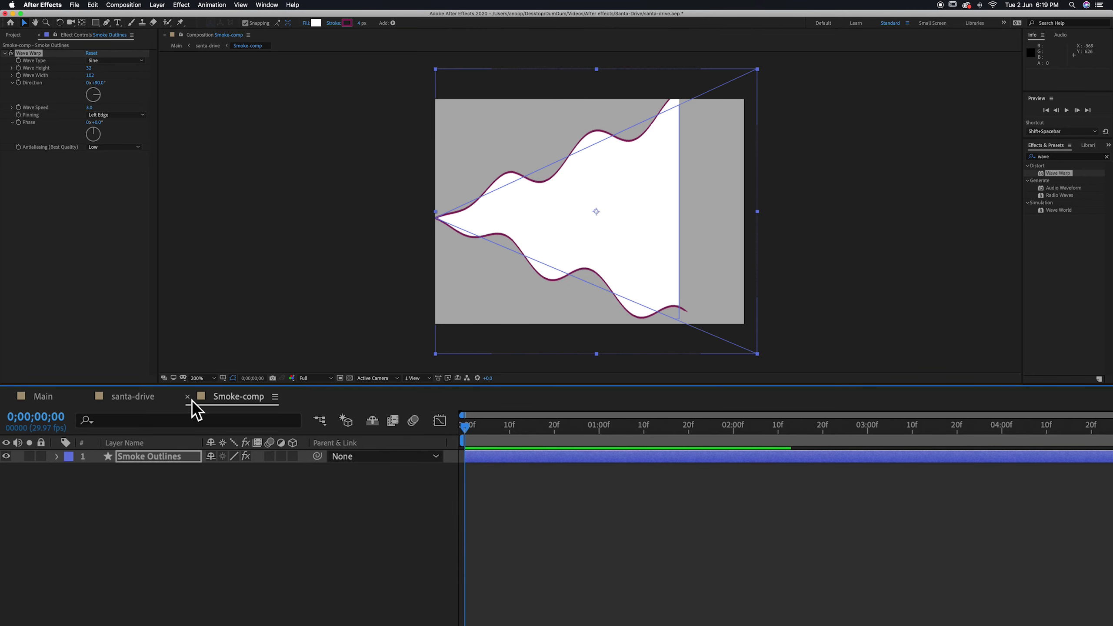
Close Smoke-comp and, in santa-drive, move the smoke behind the car so its tip sits at the rear wheel.
{"action": "left_click", "coordinate": [188, 397]}
{"action": "left_click", "coordinate": [450, 306]}
{"action": "left_click_drag", "start_coordinate": [449, 296], "coordinate": [493, 349]}
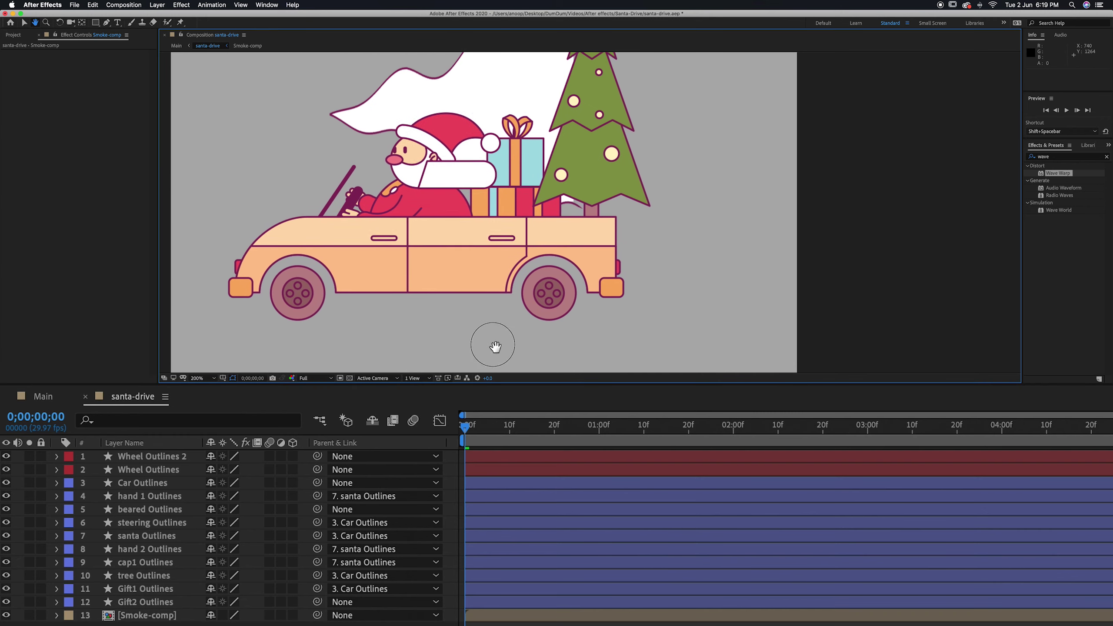
{"action": "left_click", "coordinate": [406, 93]}
{"action": "left_click_drag", "start_coordinate": [390, 85], "coordinate": [575, 289]}
Place the Smoke-comp anchor point at the smoke's tip and lower the smoke to the base of the rear wheel.
{"action": "left_click", "coordinate": [82, 24]}
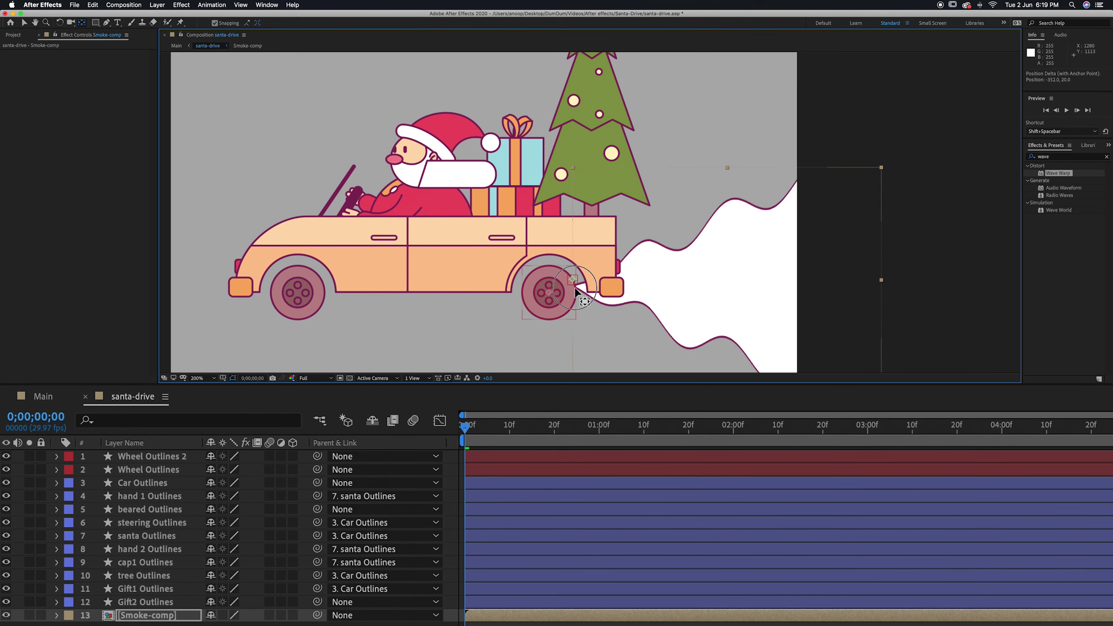
{"action": "left_click_drag", "start_coordinate": [733, 283], "coordinate": [717, 305]}
{"action": "left_click", "coordinate": [893, 263]}
Enlarge the smoke slightly from its tip and nudge it against the rear wheel.
{"action": "left_click", "coordinate": [793, 258]}
{"action": "left_click_drag", "start_coordinate": [868, 200], "coordinate": [889, 192]}
{"action": "left_click_drag", "start_coordinate": [774, 273], "coordinate": [772, 273]}
Scrub through the santa-drive animation and check how the smoke trail sits behind the car.
{"action": "key", "text": "comma"}
{"action": "key", "text": "period"}
{"action": "key", "text": "comma"}
{"action": "left_click_drag", "start_coordinate": [494, 429], "coordinate": [427, 419]}
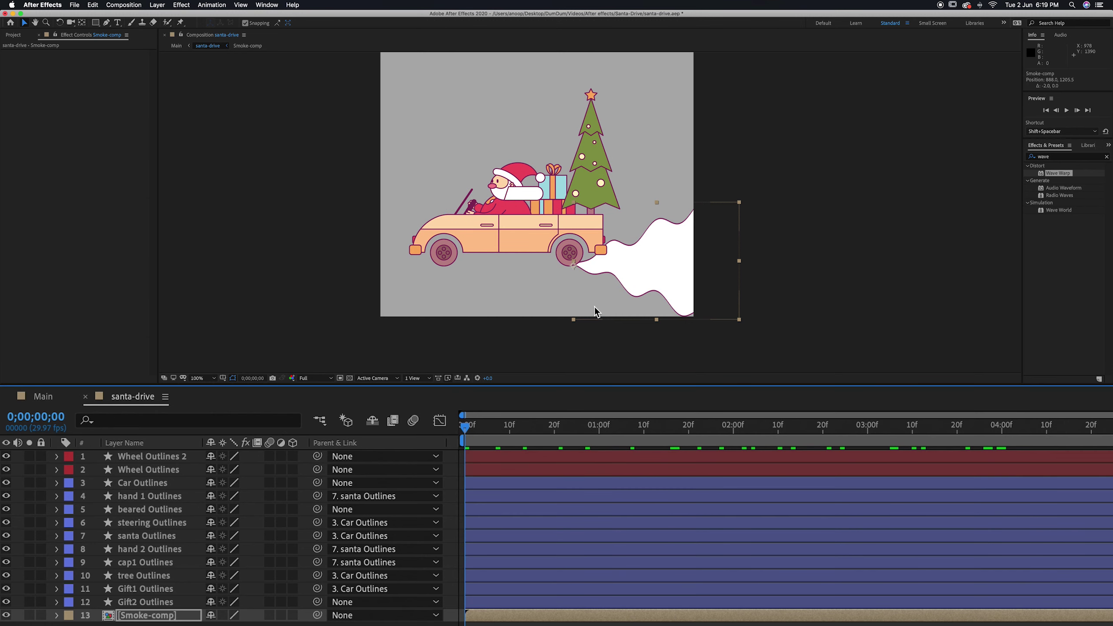
{"action": "key", "text": "period"}
{"action": "left_click_drag", "start_coordinate": [618, 300], "coordinate": [558, 232]}
{"action": "key", "text": "comma"}
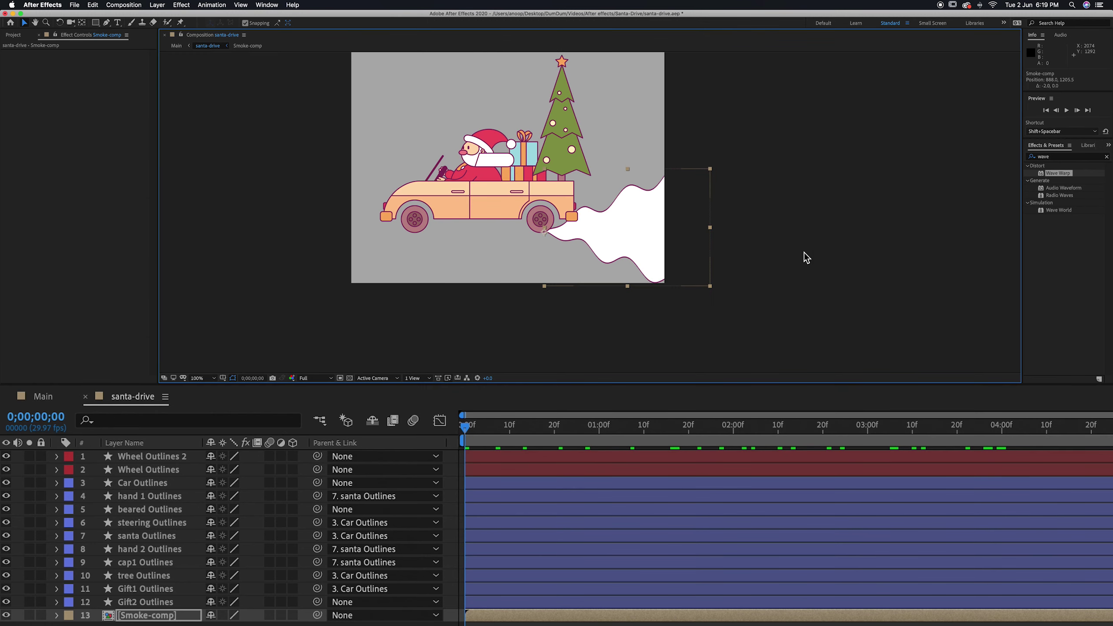
Mask Smoke-comp with a rectangle that cuts off the smoke below the base of the rear wheel, and preview the animation.
{"action": "left_click_drag", "start_coordinate": [752, 230], "coordinate": [778, 297]}
{"action": "left_click", "coordinate": [96, 23]}
{"action": "mouse_move", "coordinate": [551, 215]}
{"action": "left_mouse_down"}
{"action": "mouse_move", "coordinate": [698, 306]}
{"action": "mouse_move", "coordinate": [727, 299]}
{"action": "left_mouse_up"}
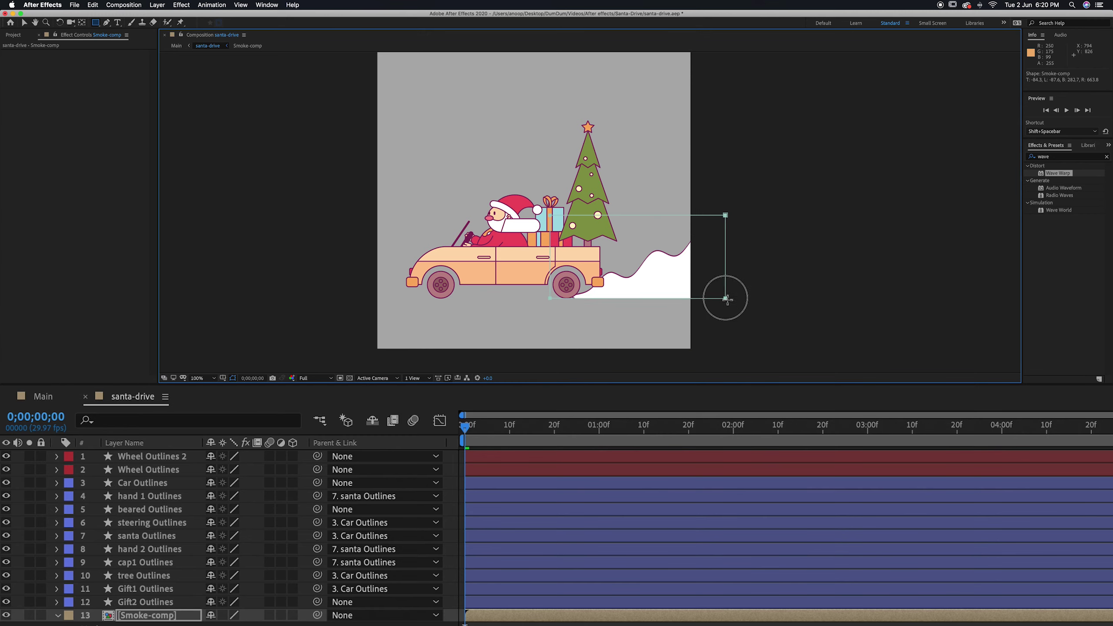
{"action": "left_click", "coordinate": [770, 300]}
{"action": "left_click_drag", "start_coordinate": [465, 428], "coordinate": [444, 424]}
{"action": "key", "text": "space"}
{"action": "left_click", "coordinate": [330, 304]}
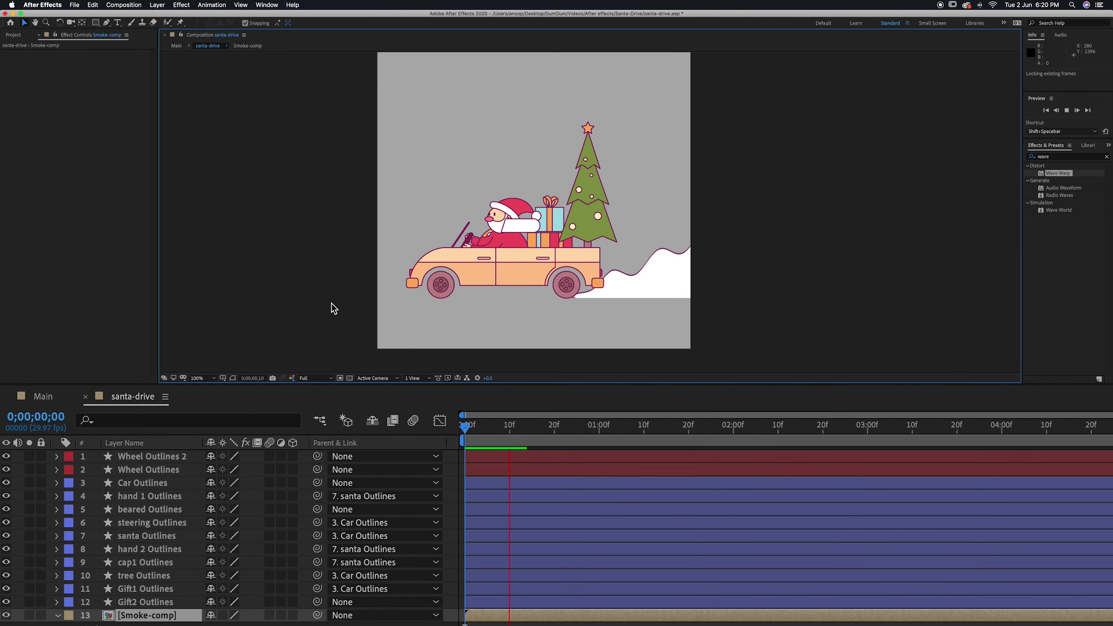
{"action": "key", "text": "space"}
Nudge the smoke mask up slightly so its lower edge lines up with the bottom of the rear wheel, and preview it.
{"action": "key", "text": "period"}
{"action": "key", "text": "space"}
{"action": "left_click_drag", "start_coordinate": [624, 348], "coordinate": [613, 207]}
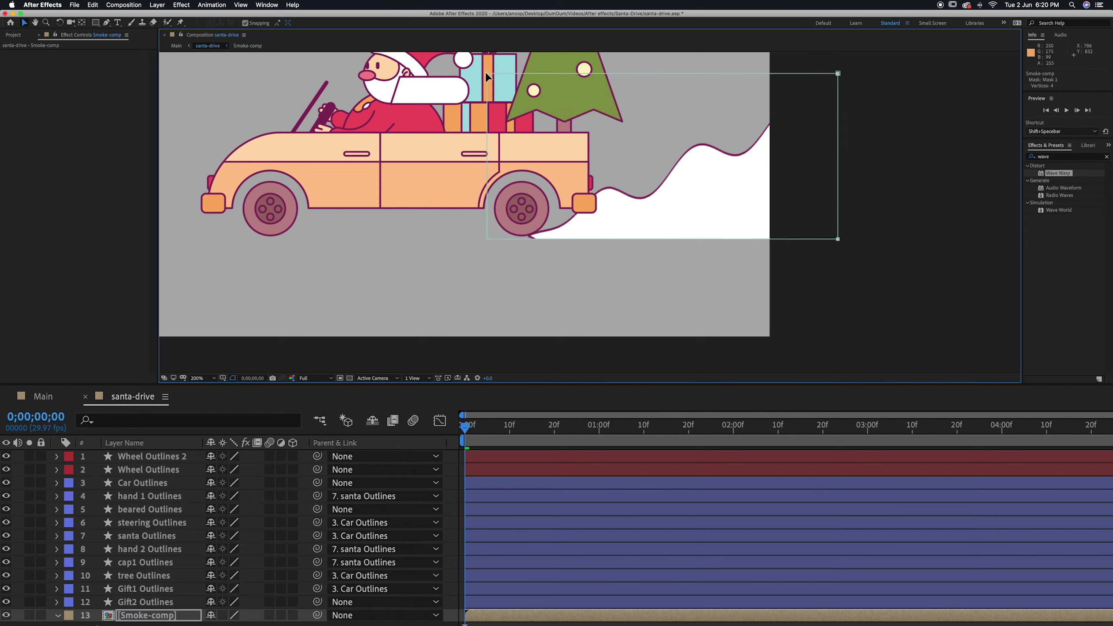
{"action": "left_click_drag", "start_coordinate": [486, 239], "coordinate": [488, 235]}
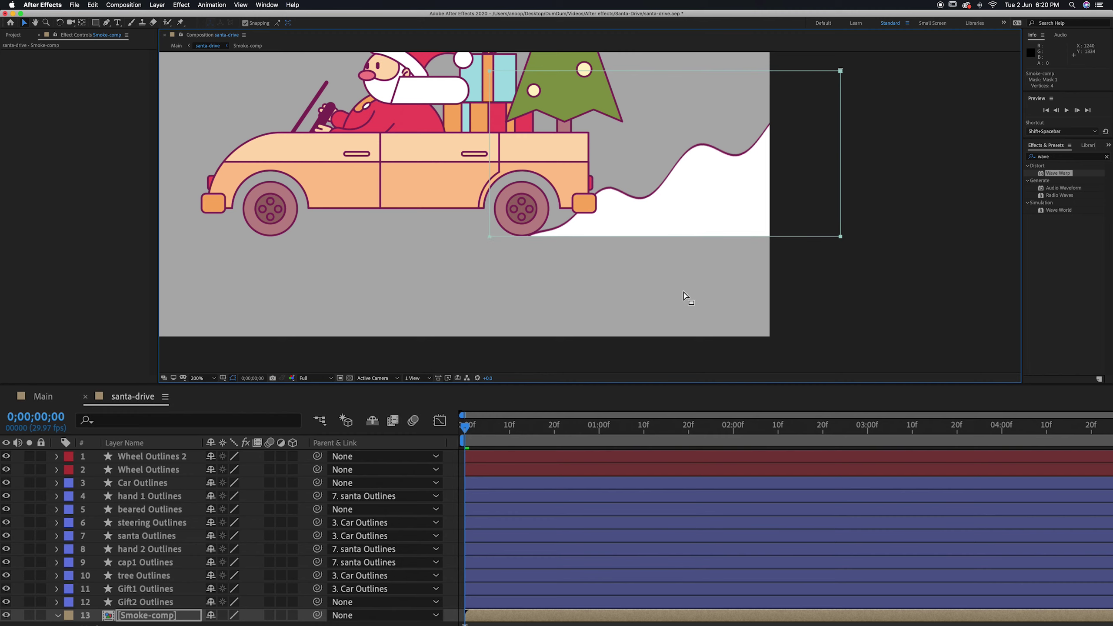
{"action": "left_click", "coordinate": [499, 293]}
{"action": "left_click", "coordinate": [394, 422]}
{"action": "key", "text": "space"}
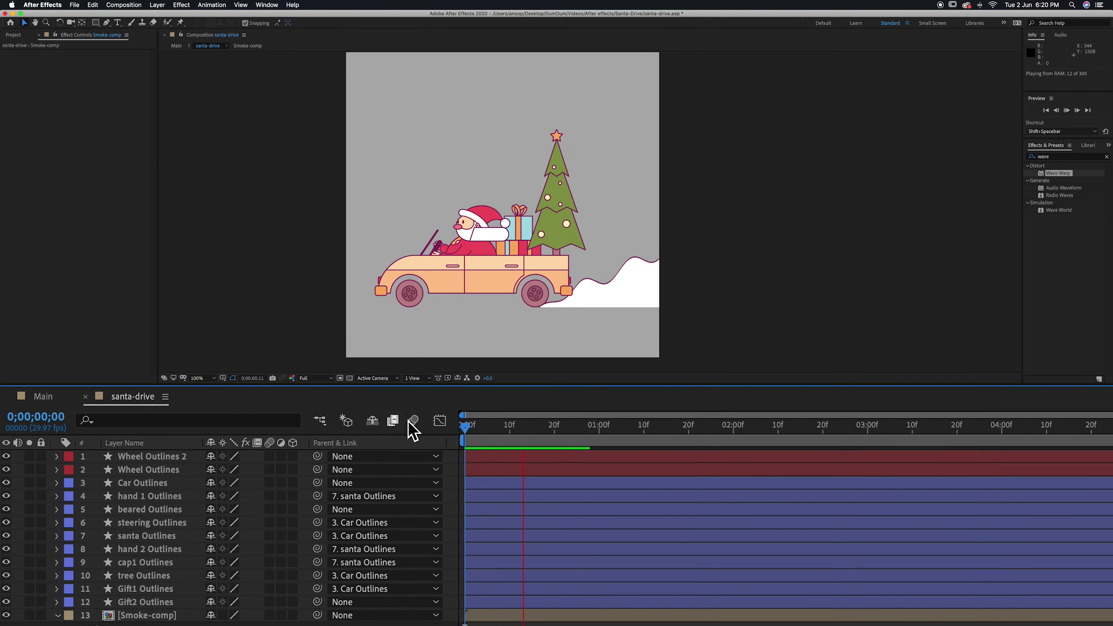
{"action": "key", "text": "space"}
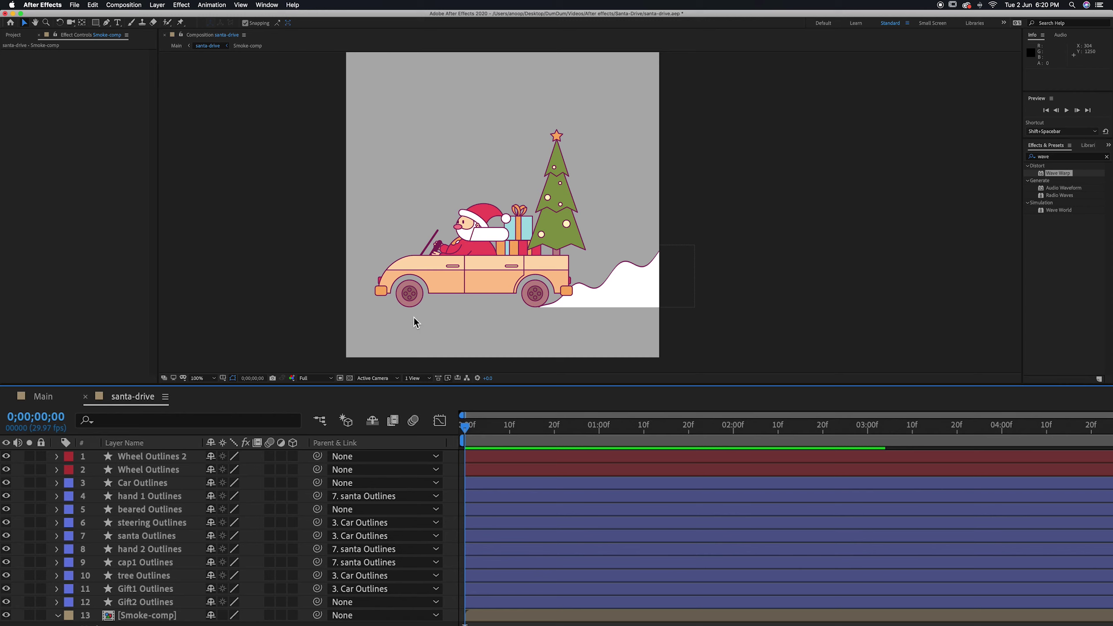
Pre-compose the beared Outlines layer as beared-Comp and open the new composition.
{"action": "key", "text": "period"}
{"action": "left_click_drag", "start_coordinate": [636, 237], "coordinate": [756, 213]}
{"action": "key", "text": "v"}
{"action": "left_click", "coordinate": [142, 483]}
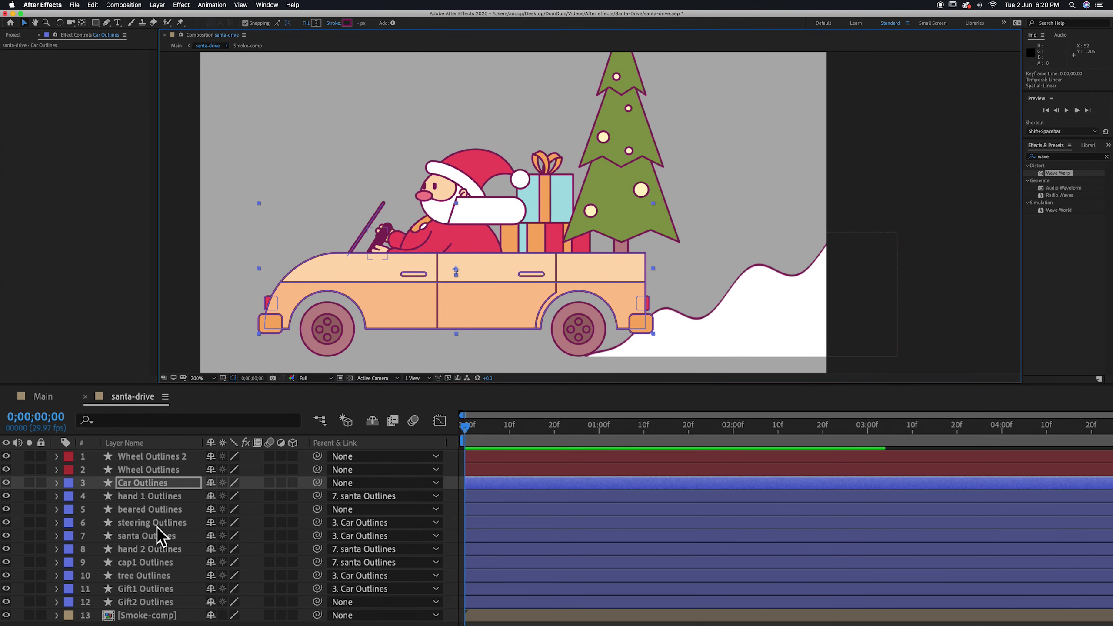
{"action": "left_click", "coordinate": [149, 510]}
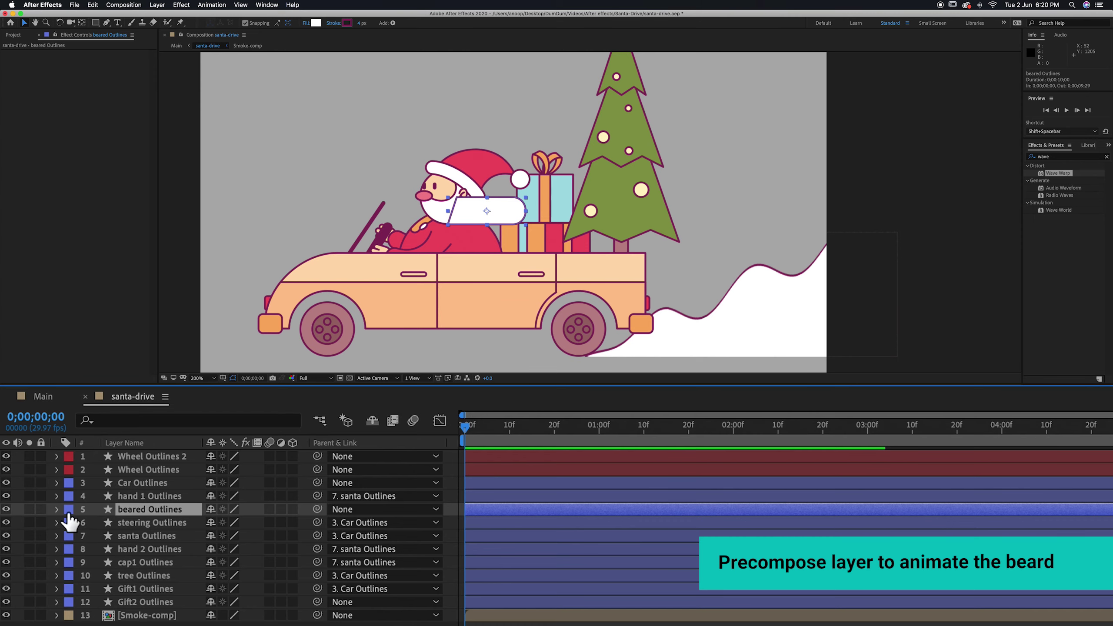
{"action": "right_click", "coordinate": [129, 510]}
{"action": "left_click", "coordinate": [186, 562]}
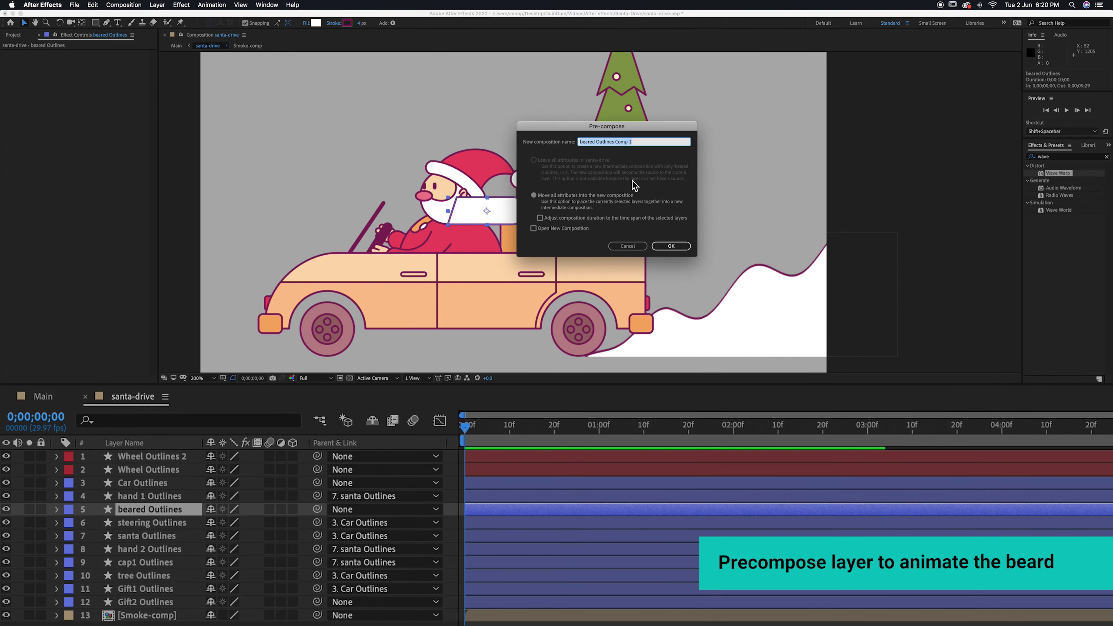
{"action": "double_click", "coordinate": [610, 142]}
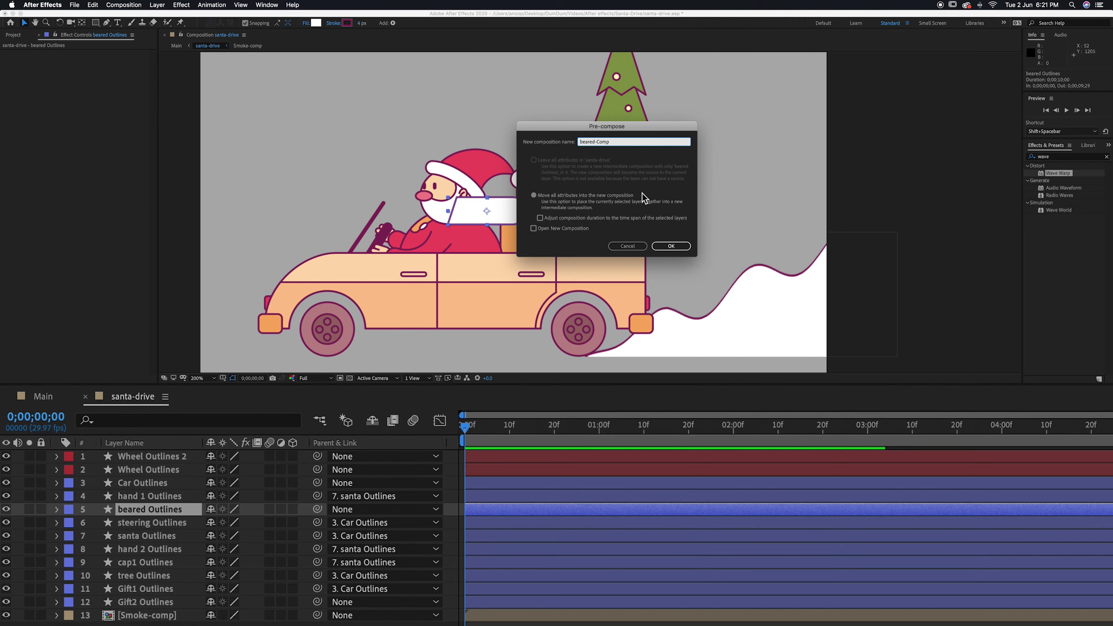
{"action": "left_click", "coordinate": [658, 246]}
{"action": "double_click", "coordinate": [505, 217]}
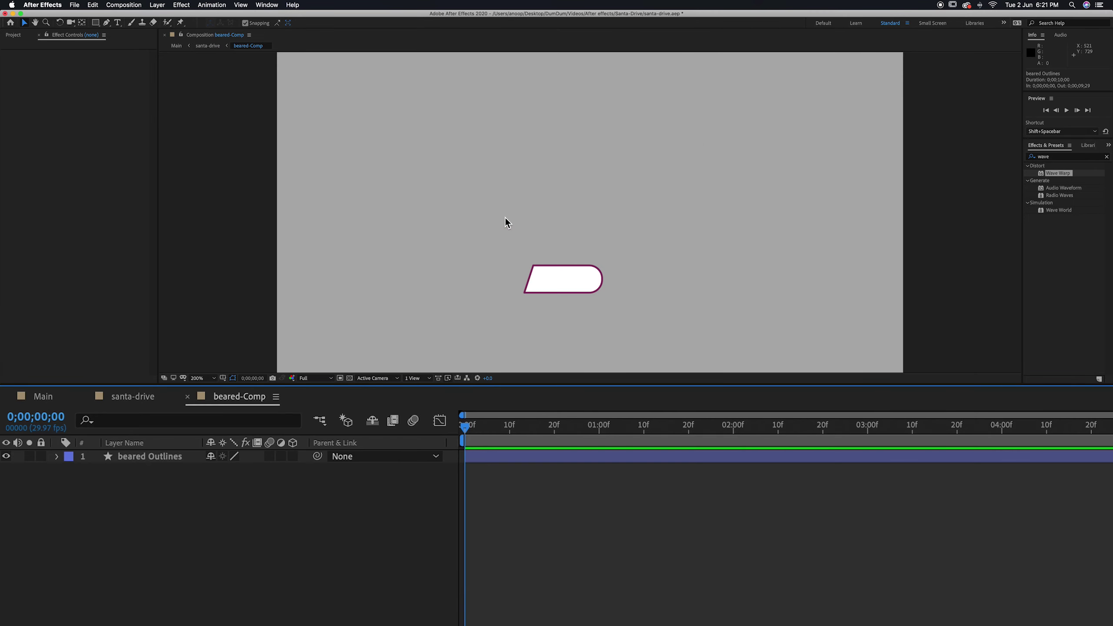
Resize beared-Comp to 232 × 91 px around the beard and align the beard to the composition's left edge.
{"action": "right_click", "coordinate": [567, 216]}
{"action": "left_click", "coordinate": [649, 231]}
{"action": "left_click_drag", "start_coordinate": [764, 329], "coordinate": [607, 298]}
{"action": "left_click_drag", "start_coordinate": [763, 352], "coordinate": [386, 303]}
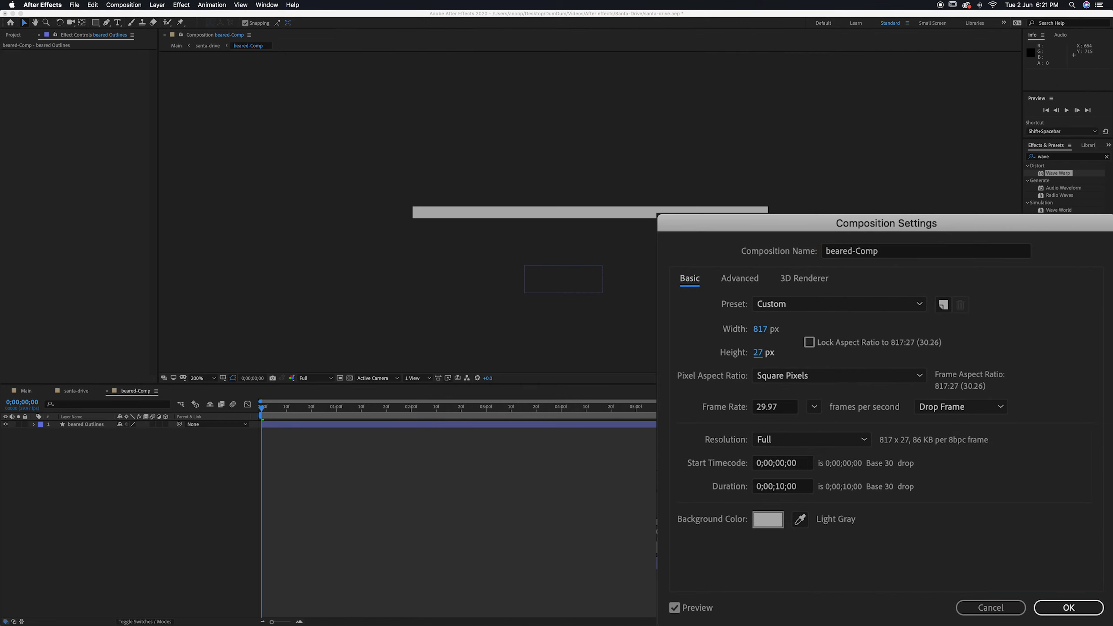
{"action": "mouse_move", "coordinate": [761, 364]}
{"action": "left_mouse_down"}
{"action": "mouse_move", "coordinate": [770, 338]}
{"action": "mouse_move", "coordinate": [754, 344]}
{"action": "mouse_move", "coordinate": [775, 332]}
{"action": "mouse_move", "coordinate": [754, 357]}
{"action": "left_mouse_up"}
{"action": "left_click", "coordinate": [1069, 608]}
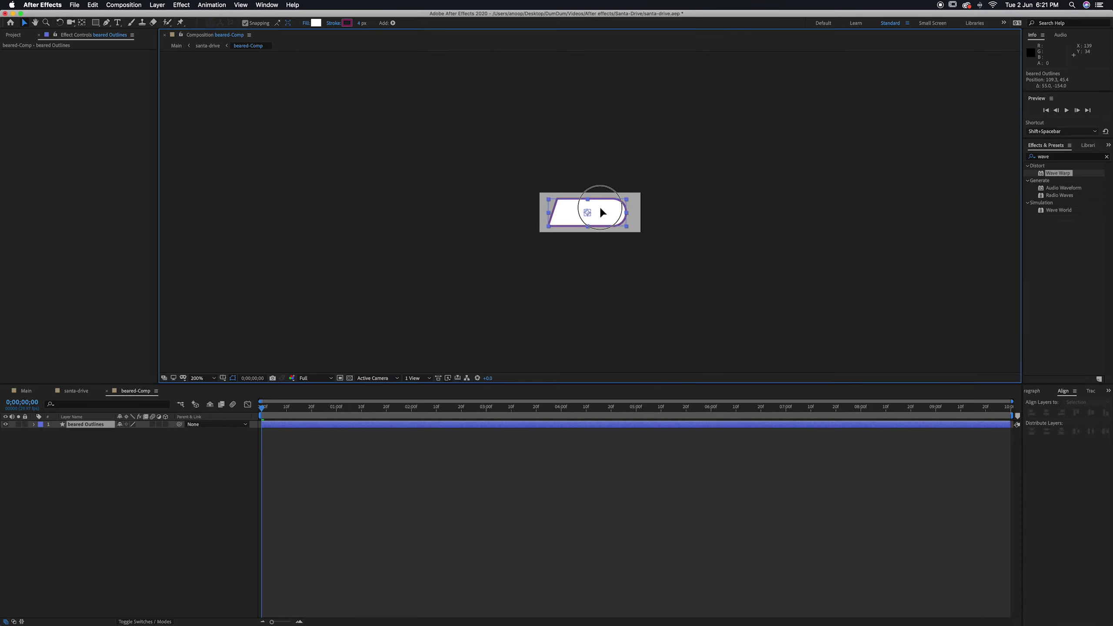
{"action": "key", "text": "period"}
{"action": "left_click", "coordinate": [1032, 413]}
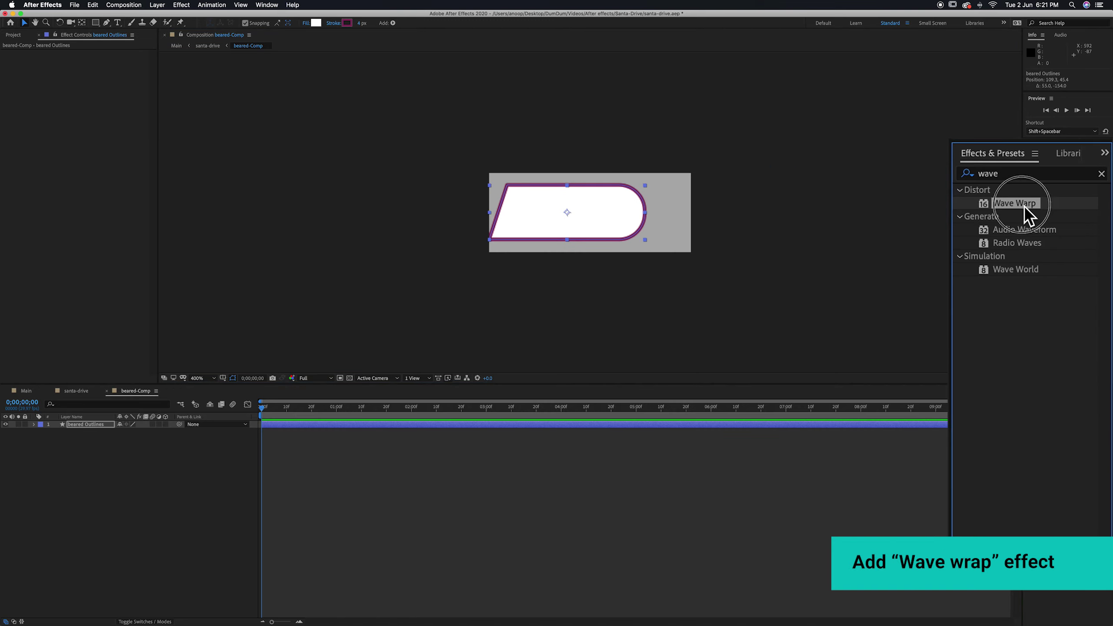
Apply Wave Warp to beared Outlines with Wave Width 140 and Pinning set to Left Edge, and preview the motion.
{"action": "left_click_drag", "start_coordinate": [1058, 174], "coordinate": [607, 202]}
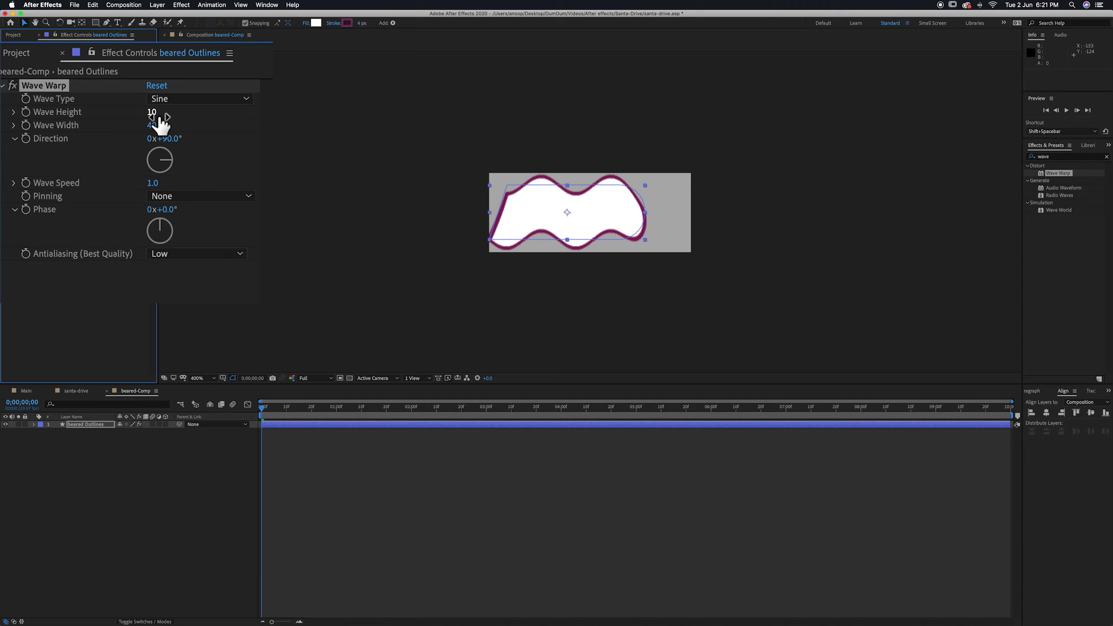
{"action": "left_click_drag", "start_coordinate": [162, 131], "coordinate": [535, 85]}
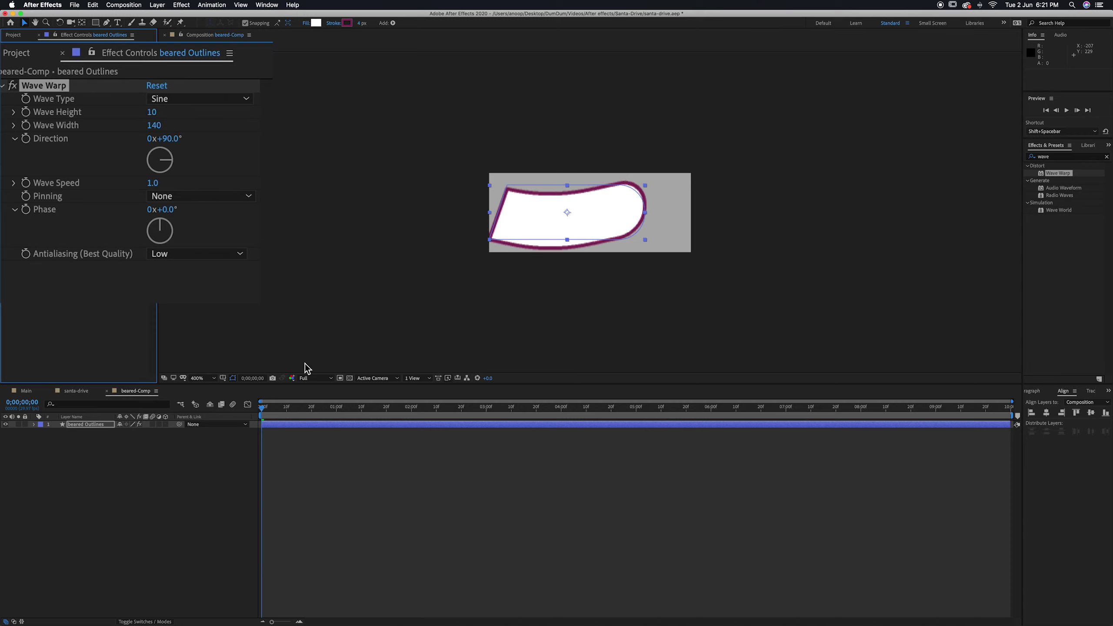
{"action": "left_click", "coordinate": [191, 197]}
{"action": "left_click", "coordinate": [196, 265]}
{"action": "left_click", "coordinate": [268, 402]}
{"action": "key", "text": "space"}
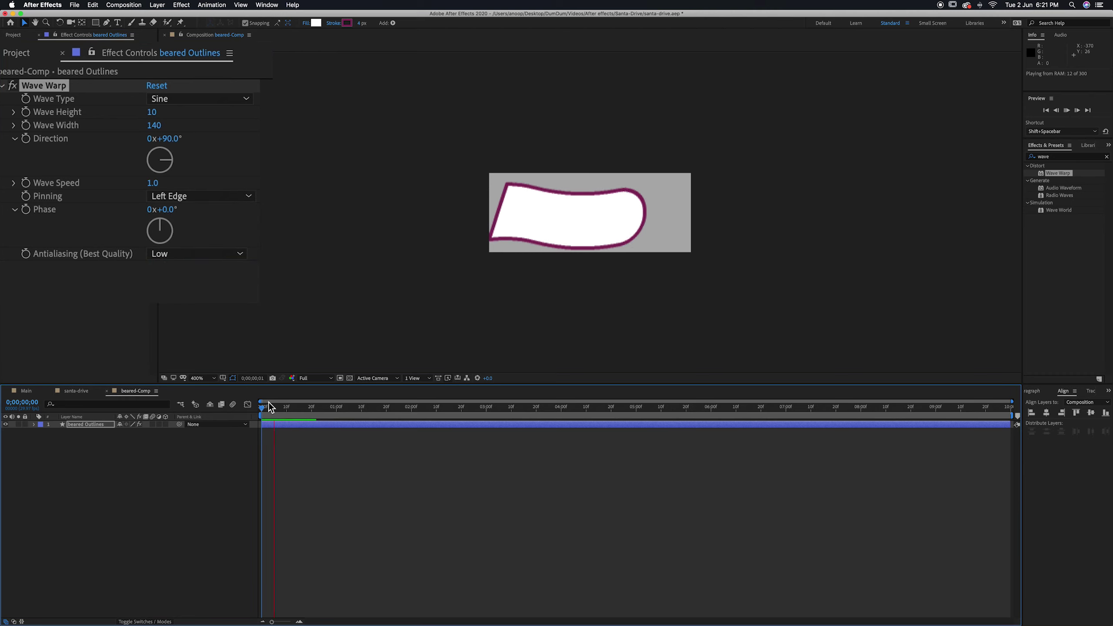
{"action": "left_click", "coordinate": [256, 409]}
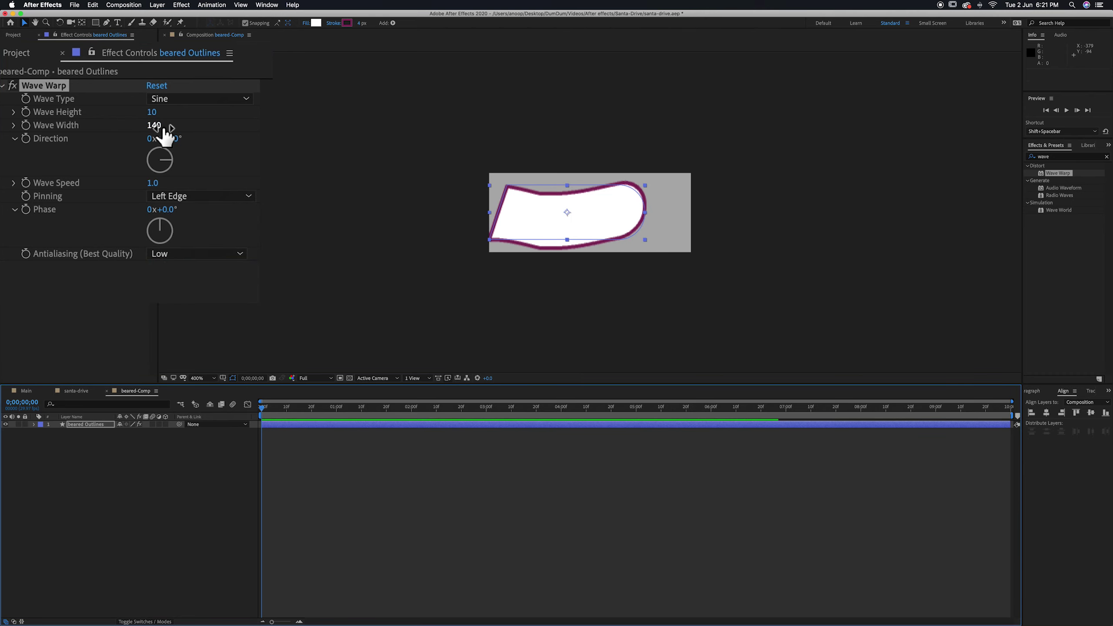
Increase the height of beared-Comp to give the waving beard more room above and below.
{"action": "right_click", "coordinate": [791, 244]}
{"action": "left_click", "coordinate": [811, 260]}
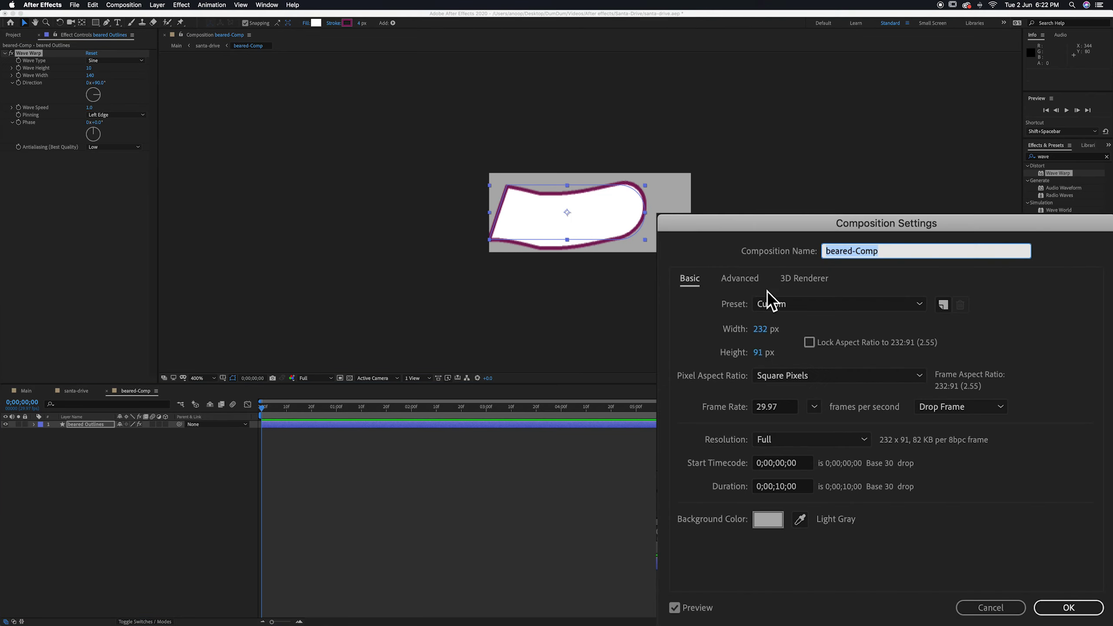
{"action": "left_click_drag", "start_coordinate": [791, 359], "coordinate": [785, 357]}
{"action": "left_click", "coordinate": [1069, 608]}
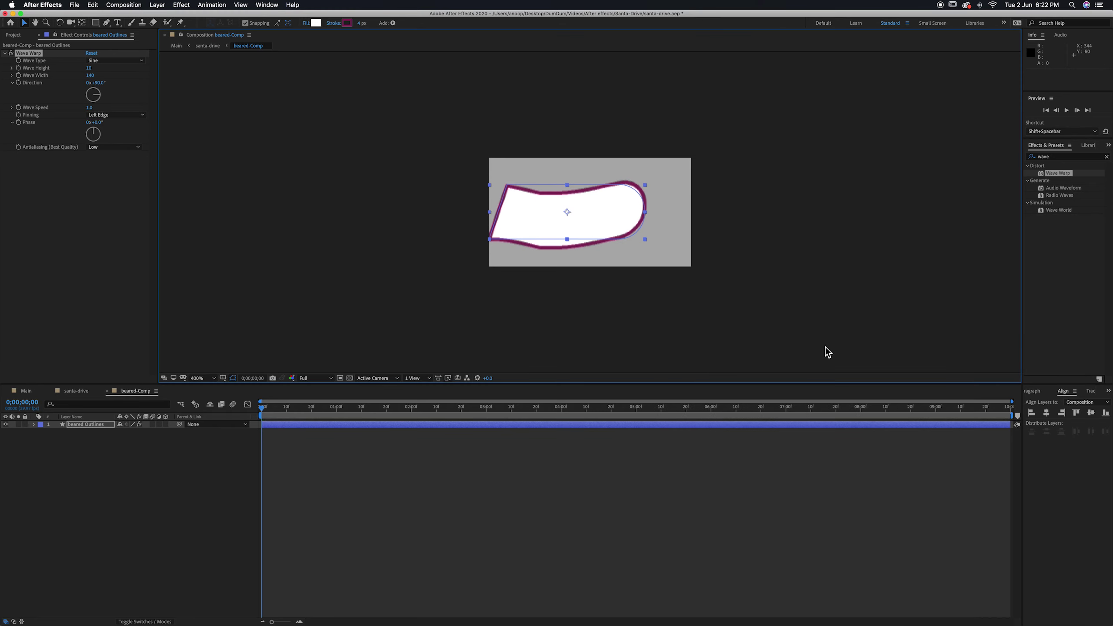
Set the beard's Wave Warp to Wave Height 5 and Wave Speed 3, previewing the motion.
{"action": "left_click_drag", "start_coordinate": [158, 117], "coordinate": [156, 118]}
{"action": "key", "text": "space"}
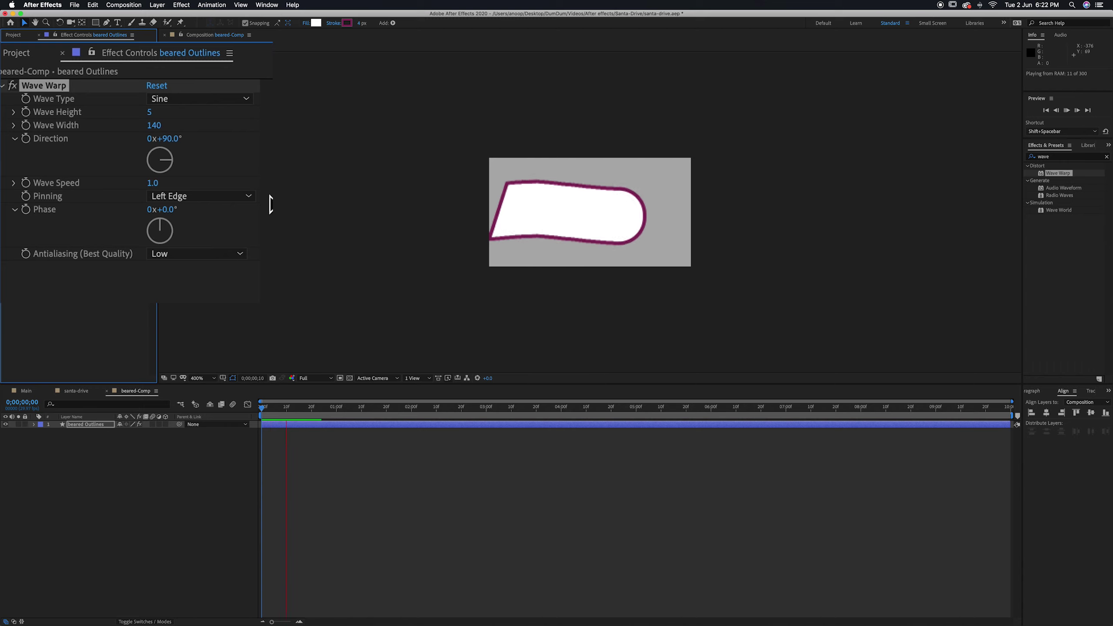
{"action": "left_click", "coordinate": [312, 406]}
{"action": "left_click", "coordinate": [154, 185]}
{"action": "type", "text": "3"}
{"action": "key", "text": "Return"}
{"action": "key", "text": "space"}
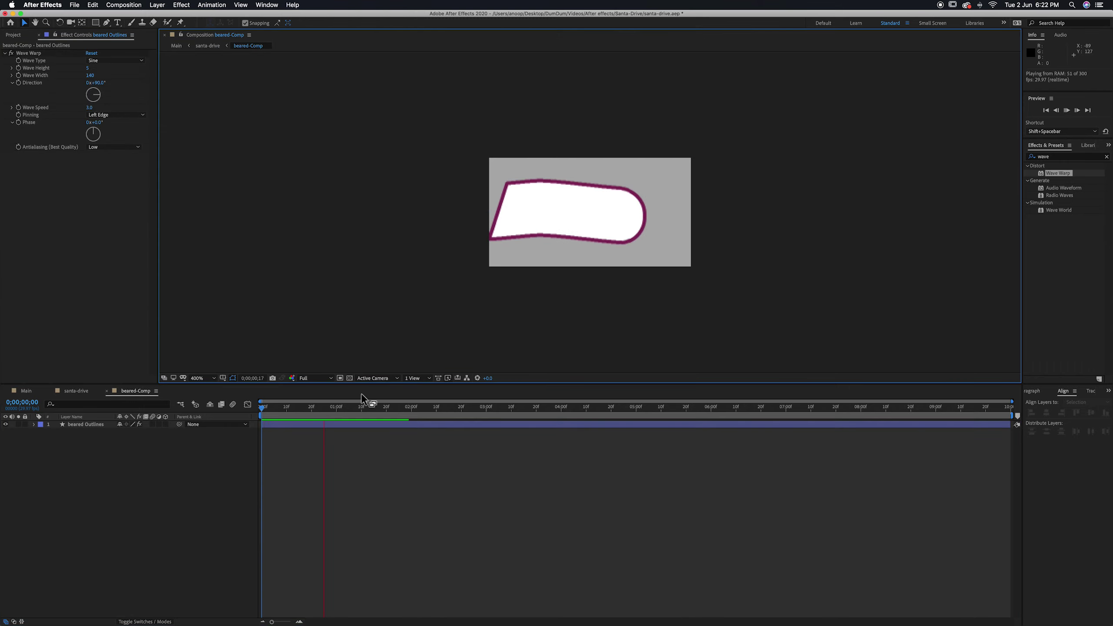
{"action": "key", "text": "space"}
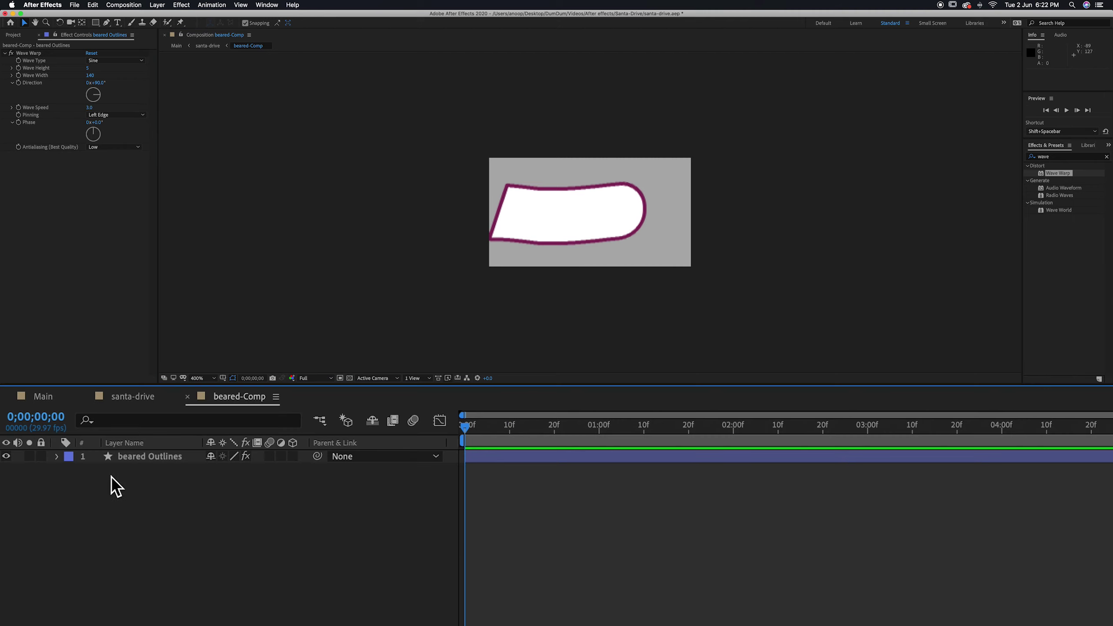
Add Trim Paths to beared Outlines with End at 85% to remove the stroke on the beard's slanted edge.
{"action": "left_click", "coordinate": [57, 458]}
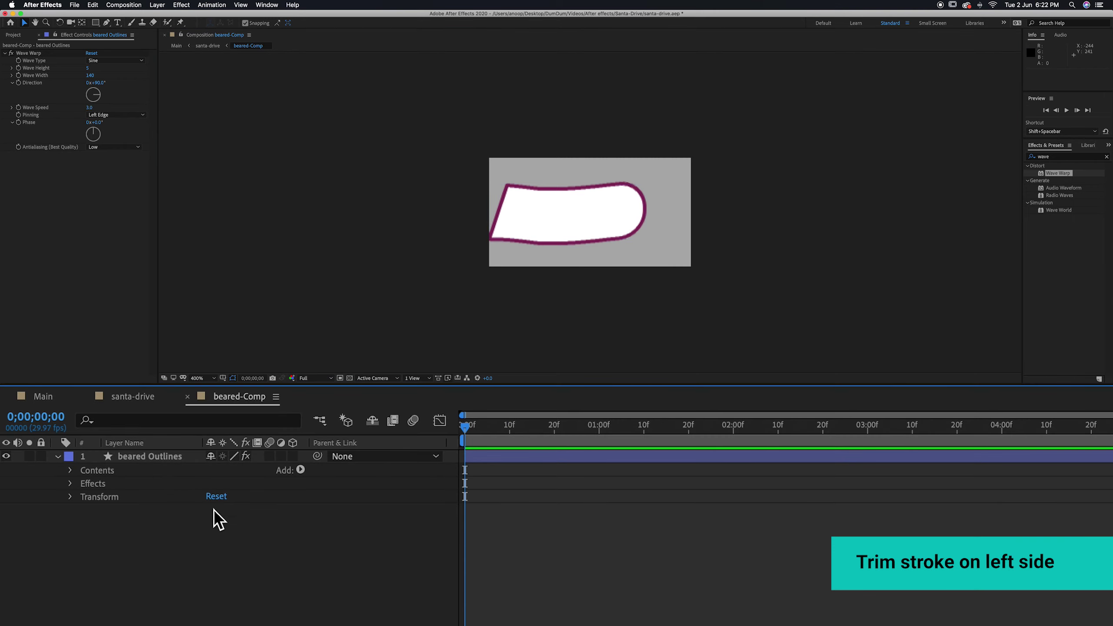
{"action": "left_click", "coordinate": [300, 470]}
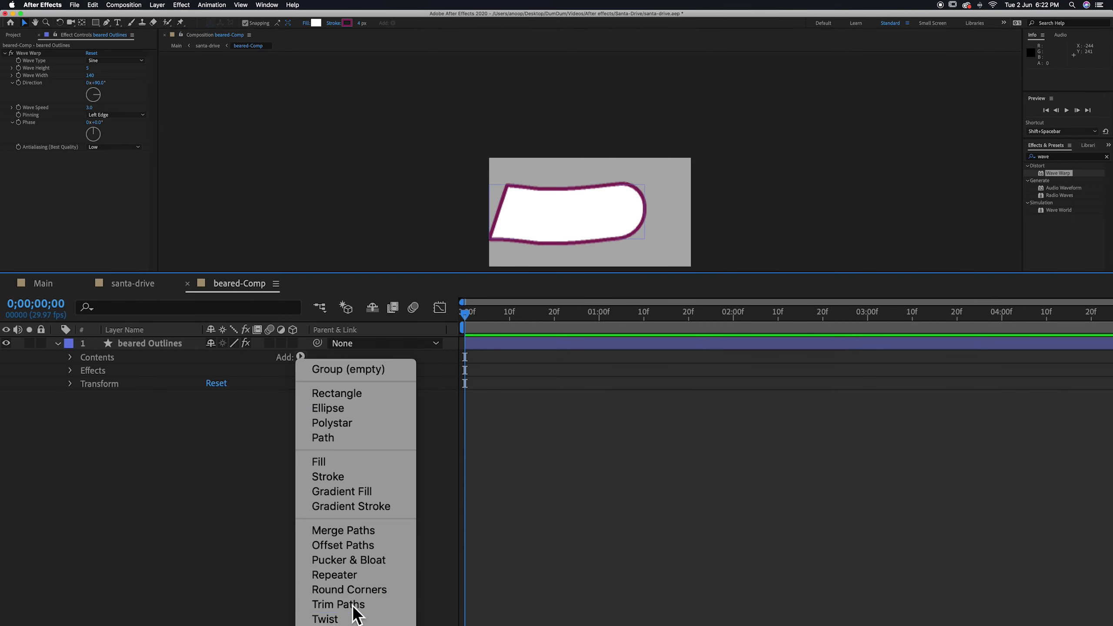
{"action": "left_click", "coordinate": [423, 604]}
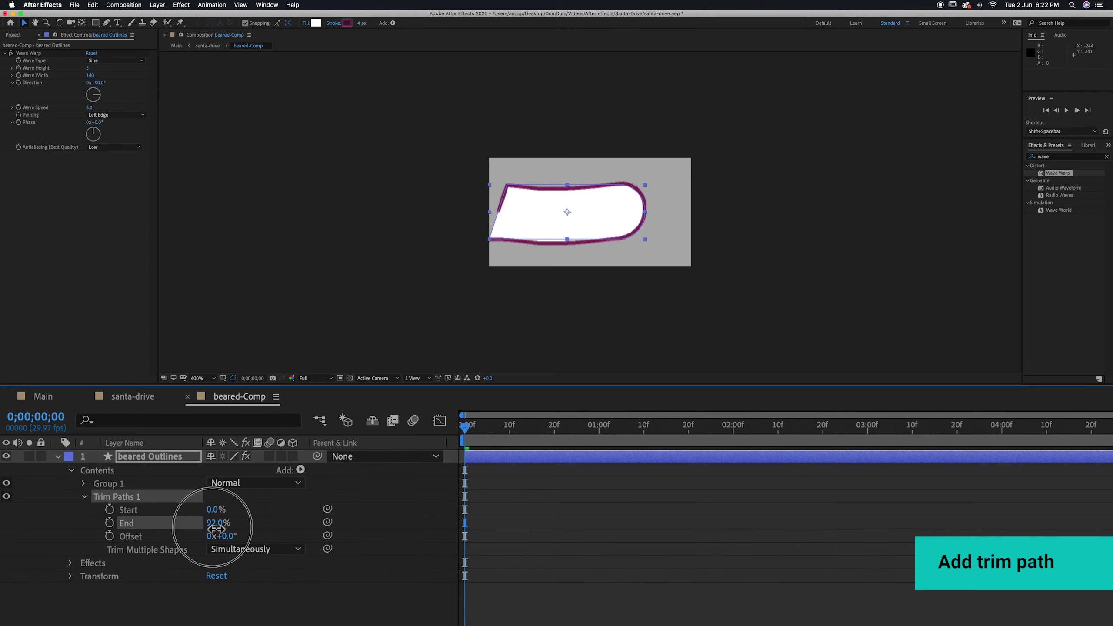
{"action": "left_click_drag", "start_coordinate": [224, 534], "coordinate": [217, 534]}
{"action": "left_click", "coordinate": [548, 349]}
{"action": "key", "text": "space"}
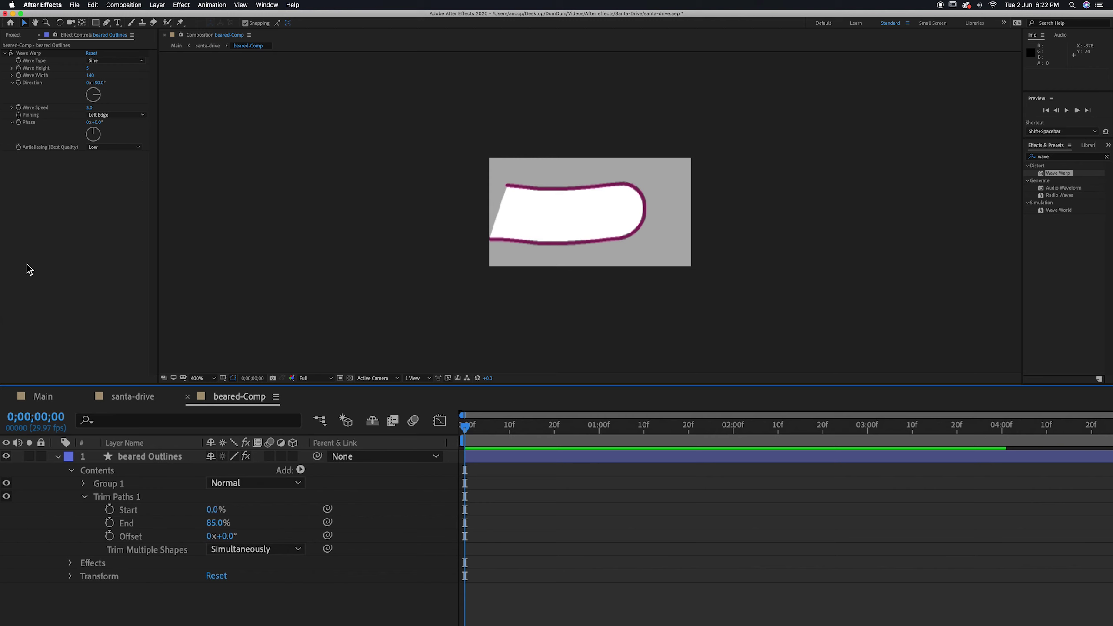
Close beared-Comp and, in santa-drive, move the beard onto Santa's face with its anchor point at the beard's lower attached corner.
{"action": "left_click", "coordinate": [188, 397]}
{"action": "left_click_drag", "start_coordinate": [467, 209], "coordinate": [463, 156]}
{"action": "left_click", "coordinate": [81, 22]}
{"action": "key", "text": "v"}
{"action": "left_click_drag", "start_coordinate": [468, 425], "coordinate": [444, 425]}
{"action": "left_click_drag", "start_coordinate": [489, 153], "coordinate": [478, 220]}
Fine-tune the beared-Comp position so the beard's lower outline meets the outline of Santa's chin.
{"action": "scroll", "coordinate": [478, 215], "scroll_direction": "up", "scroll_amount": 3}
{"action": "key", "text": "space"}
{"action": "left_click_drag", "start_coordinate": [313, 202], "coordinate": [780, 196]}
{"action": "left_click_drag", "start_coordinate": [272, 206], "coordinate": [814, 186]}
{"action": "left_click_drag", "start_coordinate": [641, 271], "coordinate": [626, 271]}
{"action": "key", "text": "Up"}
{"action": "key", "text": "Up"}
{"action": "key", "text": "Up"}
{"action": "key", "text": "Up"}
{"action": "key", "text": "Up"}
{"action": "key", "text": "Up"}
{"action": "key", "text": "Up"}
{"action": "key", "text": "Up"}
{"action": "key", "text": "Up"}
{"action": "key", "text": "Up"}
{"action": "key", "text": "Up"}
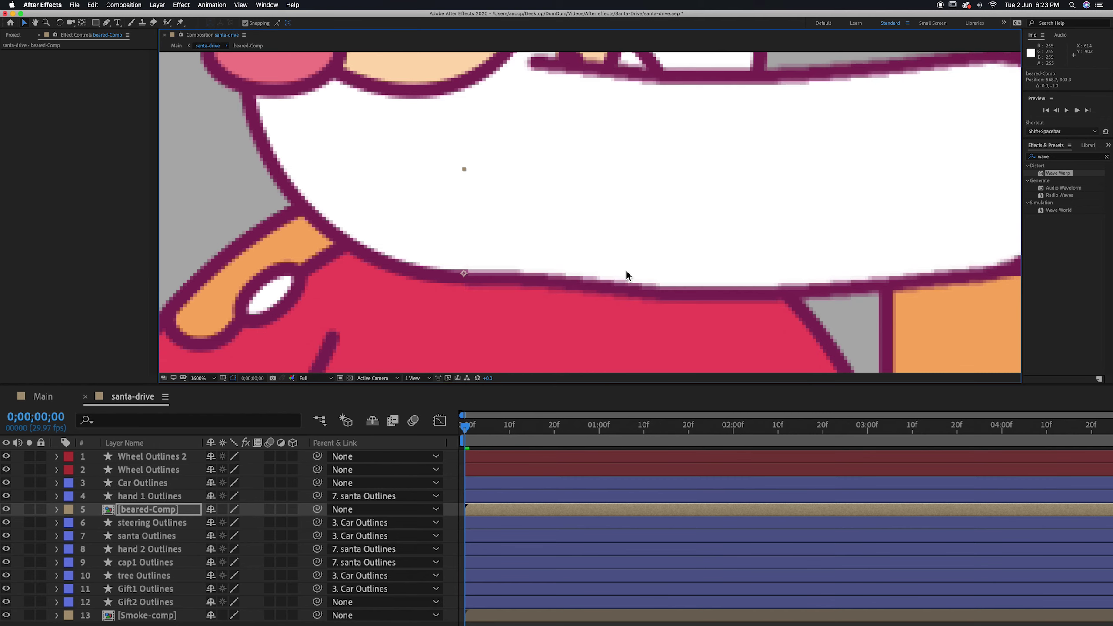
{"action": "key", "text": "comma"}
{"action": "key", "text": "comma"}
{"action": "key", "text": "comma"}
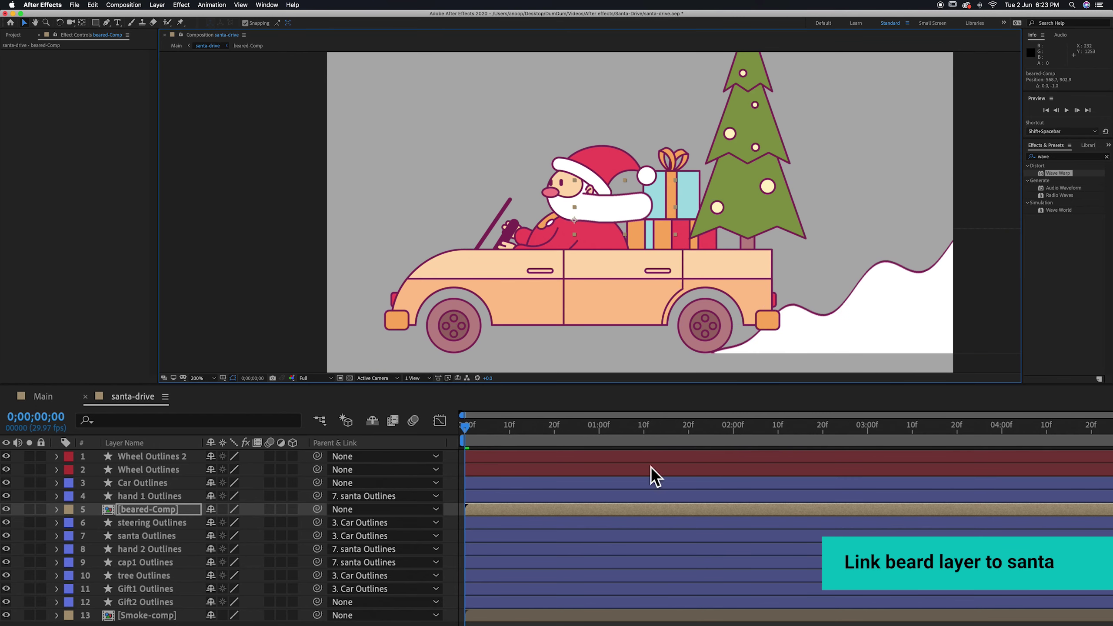
Parent the beared-Comp layer to santa Outlines, preview the animation and save the project.
{"action": "left_click_drag", "start_coordinate": [317, 509], "coordinate": [169, 537]}
{"action": "left_click", "coordinate": [327, 302]}
{"action": "left_click_drag", "start_coordinate": [466, 428], "coordinate": [375, 430]}
{"action": "key", "text": "space"}
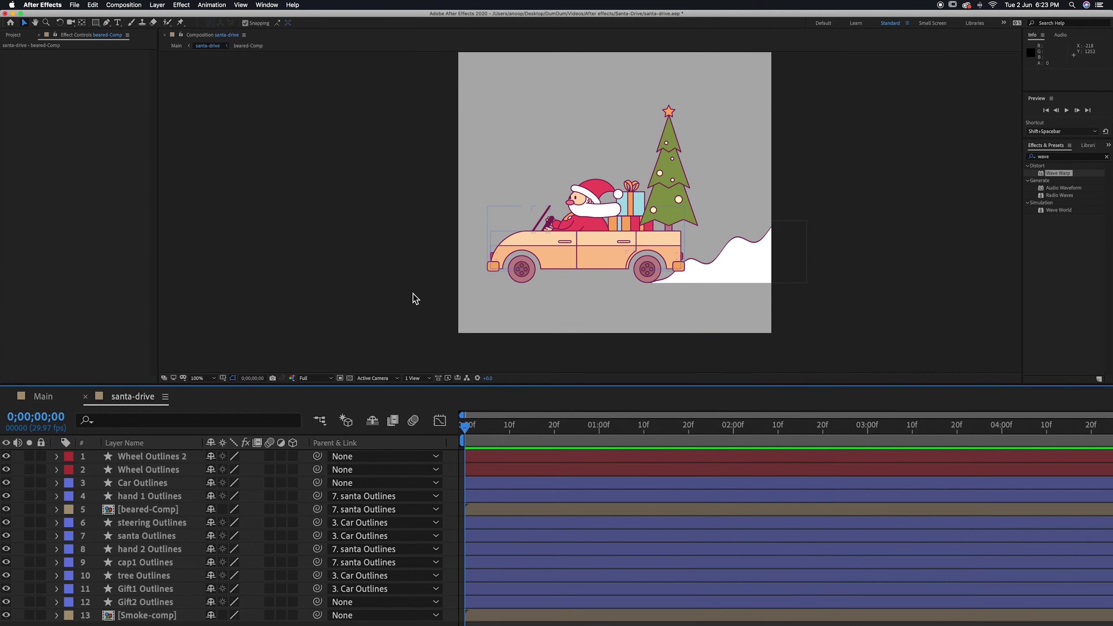
{"action": "left_click", "coordinate": [420, 425]}
{"action": "key", "text": "super+s"}
Apply CC Bend It to tree Outlines, placing its start point at the trunk's base and its end point at the tree's tip.
{"action": "left_click_drag", "start_coordinate": [413, 298], "coordinate": [336, 325]}
{"action": "key", "text": "."}
{"action": "left_click_drag", "start_coordinate": [508, 278], "coordinate": [447, 256]}
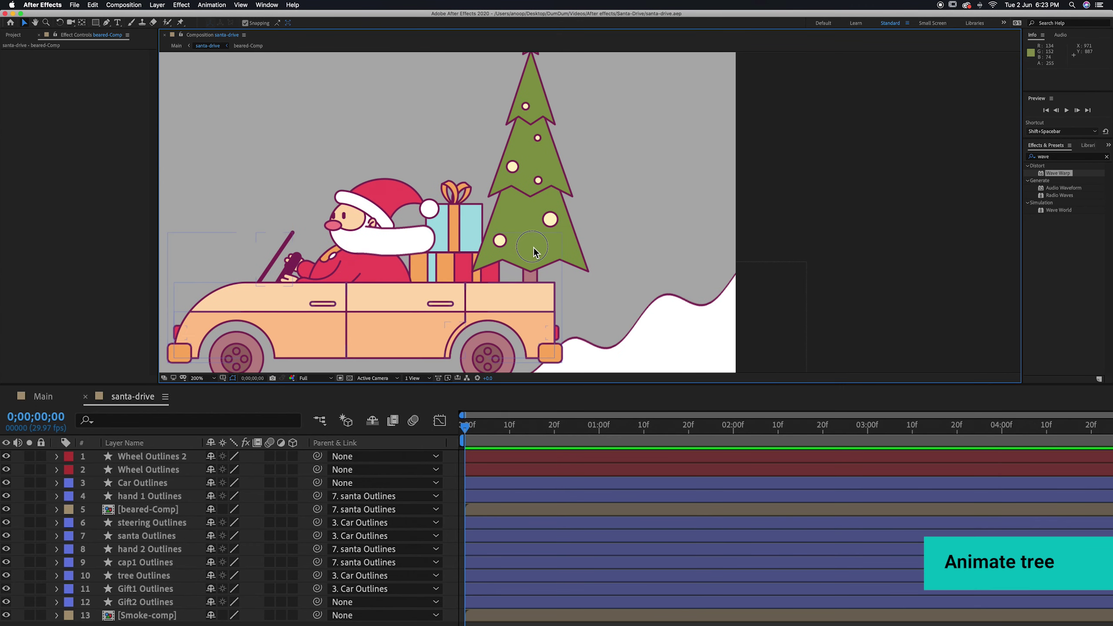
{"action": "left_click", "coordinate": [531, 292]}
{"action": "left_click", "coordinate": [546, 150]}
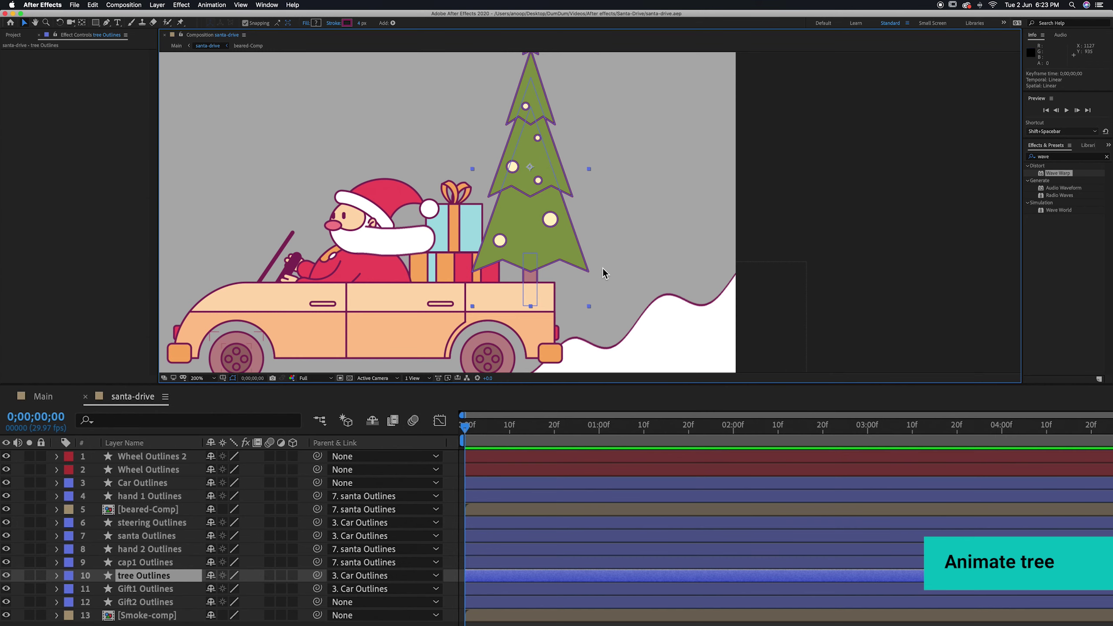
{"action": "left_click", "coordinate": [1052, 156]}
{"action": "type", "text": "bend"}
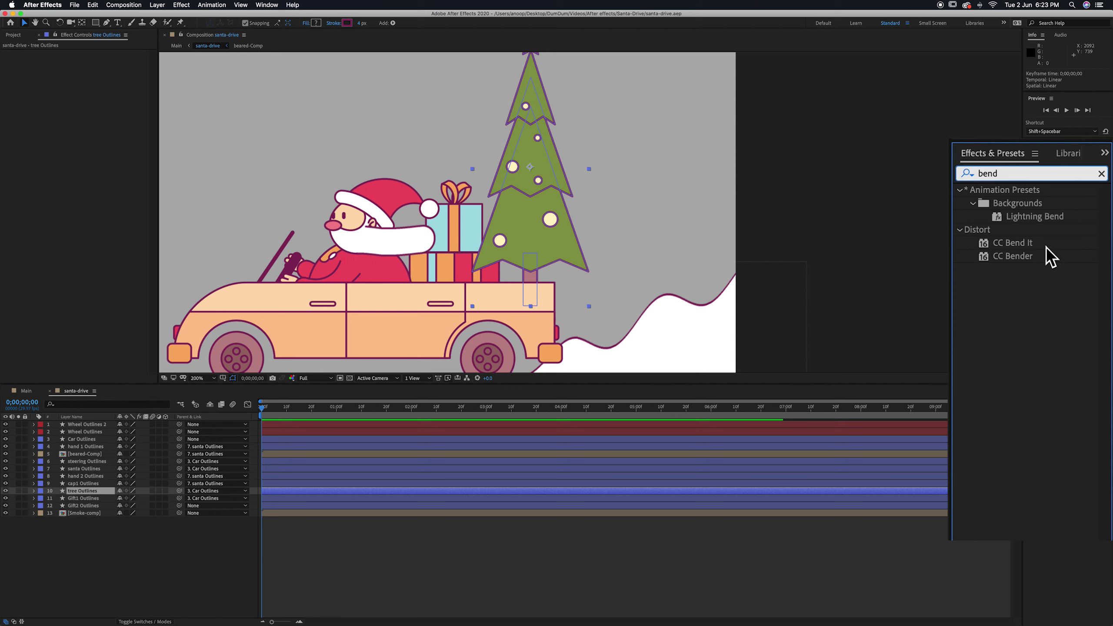
{"action": "left_click_drag", "start_coordinate": [1008, 243], "coordinate": [530, 202]}
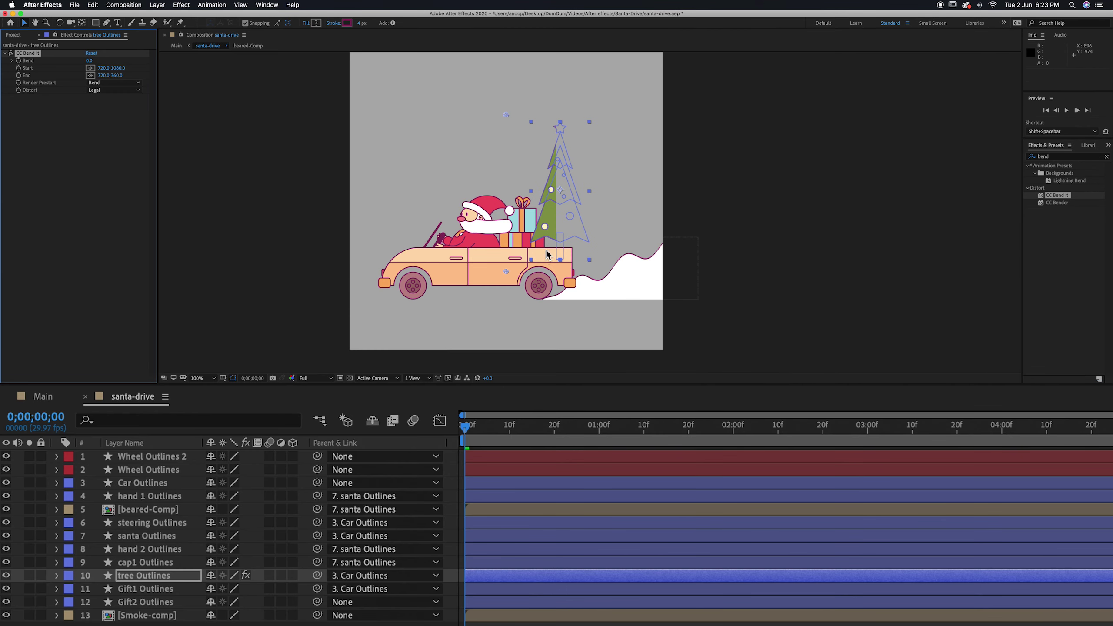
{"action": "left_click_drag", "start_coordinate": [506, 271], "coordinate": [560, 261]}
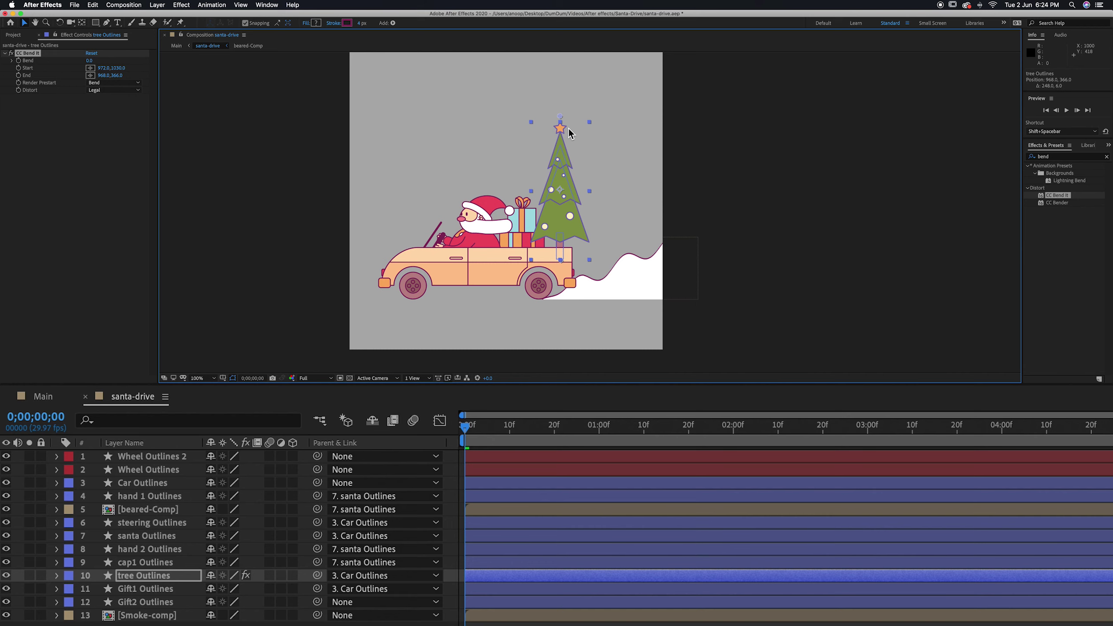
Fine-tune the tree's CC Bend It points, placing Start at 968, 1037 on the trunk's base and End at 969, 375 near the star.
{"action": "key", "text": "."}
{"action": "key", "text": "space"}
{"action": "left_click_drag", "start_coordinate": [568, 131], "coordinate": [567, 194]}
{"action": "left_click_drag", "start_coordinate": [530, 87], "coordinate": [531, 86]}
{"action": "key", "text": "."}
{"action": "key", "text": "space"}
{"action": "left_click_drag", "start_coordinate": [541, 367], "coordinate": [551, 278]}
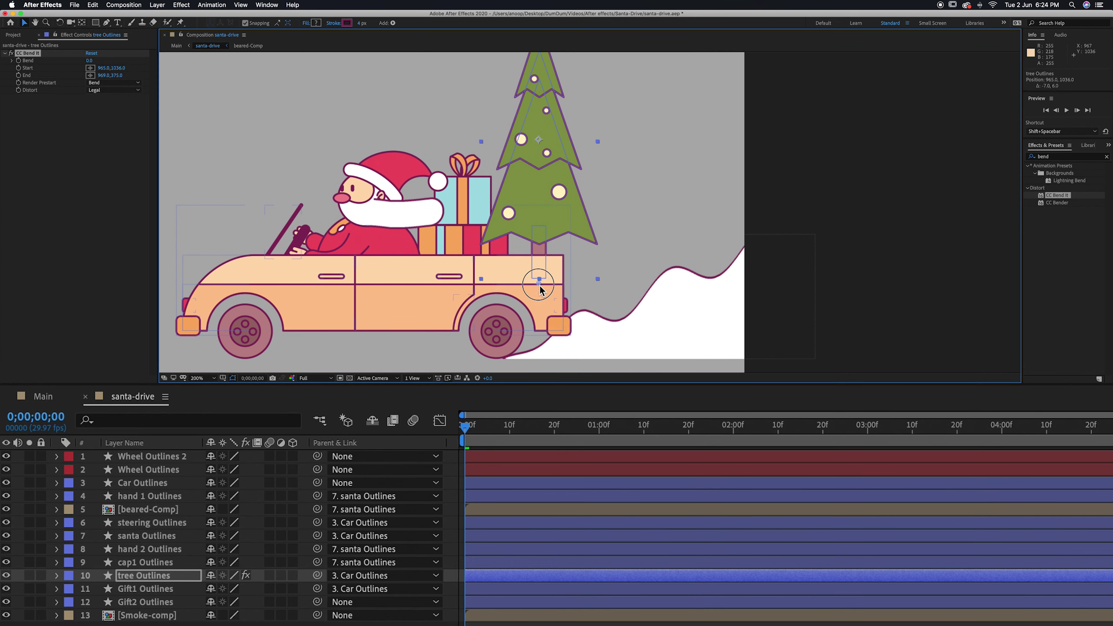
{"action": "left_click", "coordinate": [849, 169]}
{"action": "key", "text": "space"}
{"action": "left_click_drag", "start_coordinate": [716, 173], "coordinate": [679, 225]}
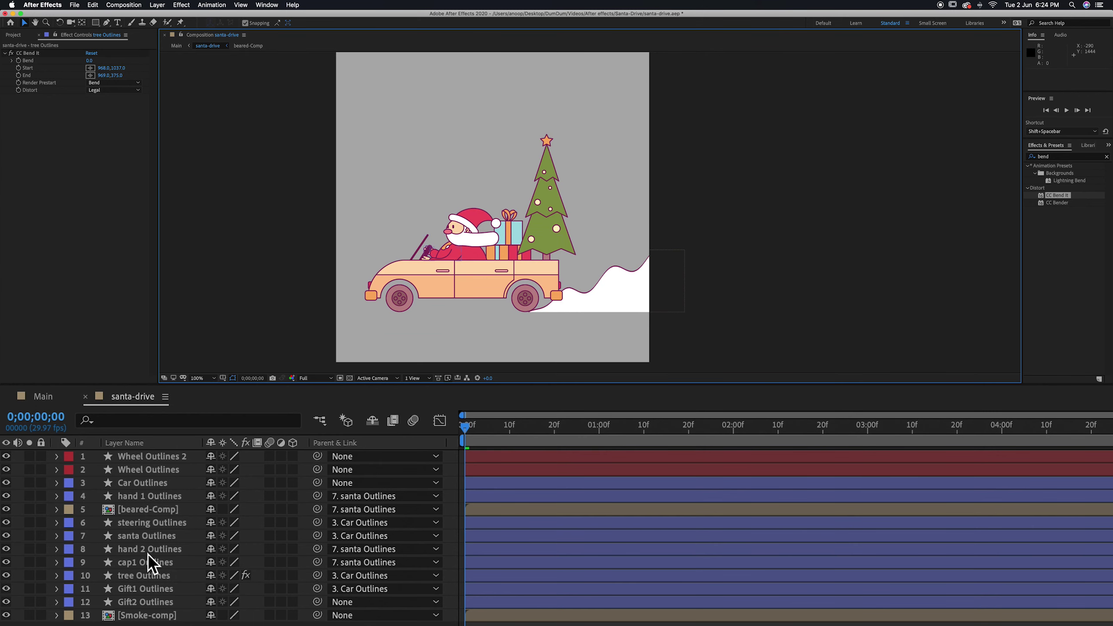
Set the Bend of CC Bend It on tree Outlines to 29 and keyframe it at the first frame.
{"action": "left_click", "coordinate": [147, 574]}
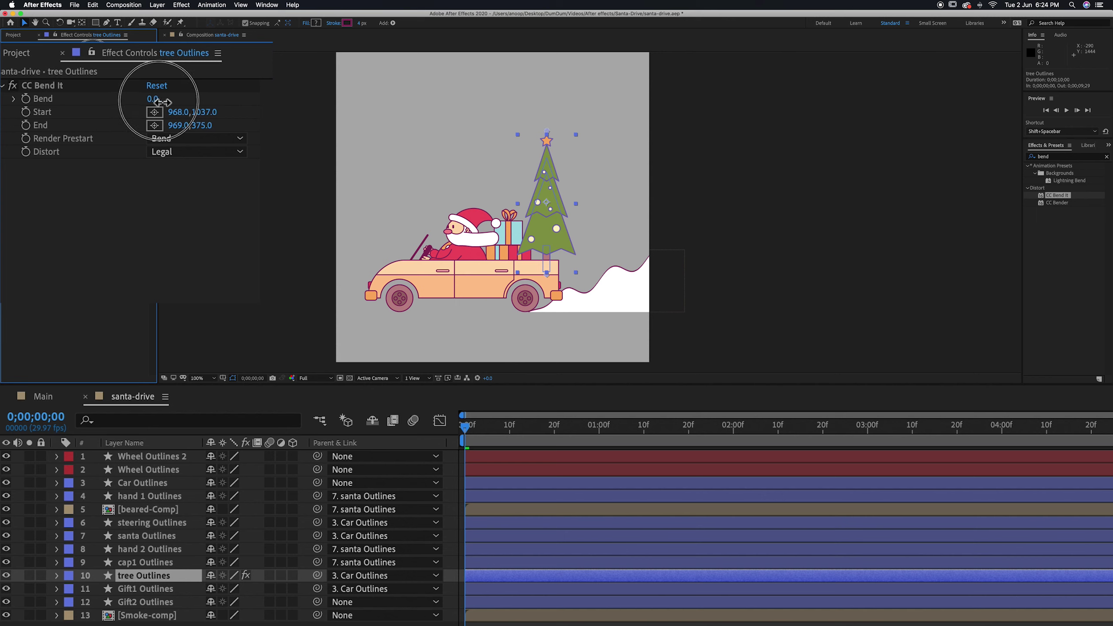
{"action": "left_click_drag", "start_coordinate": [89, 61], "coordinate": [105, 63]}
{"action": "key", "text": "super+z"}
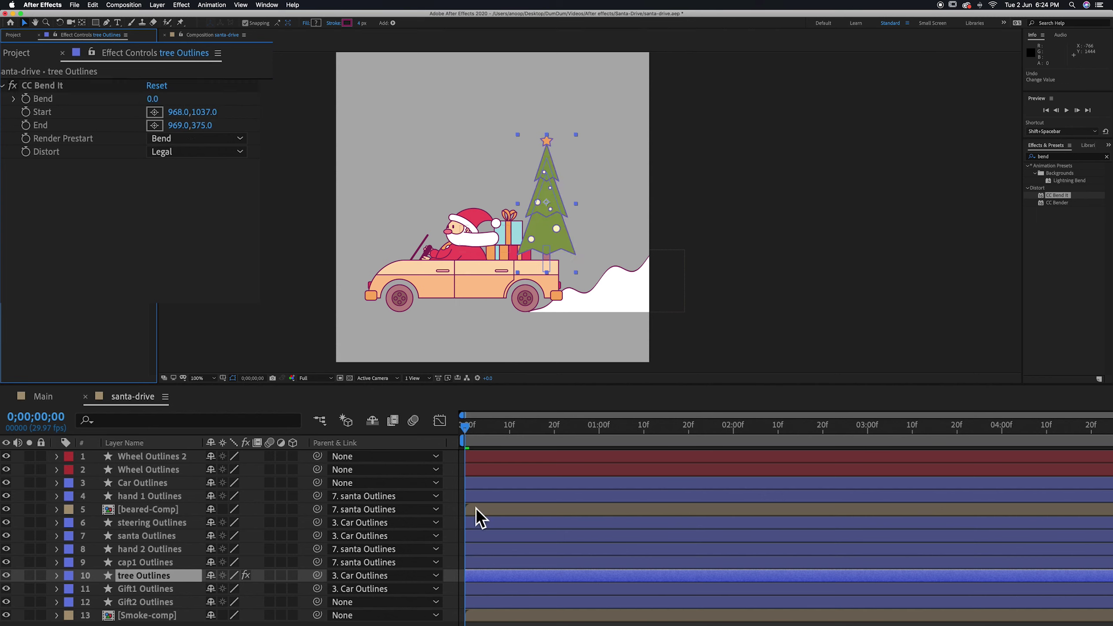
{"action": "left_click_drag", "start_coordinate": [155, 101], "coordinate": [179, 101]}
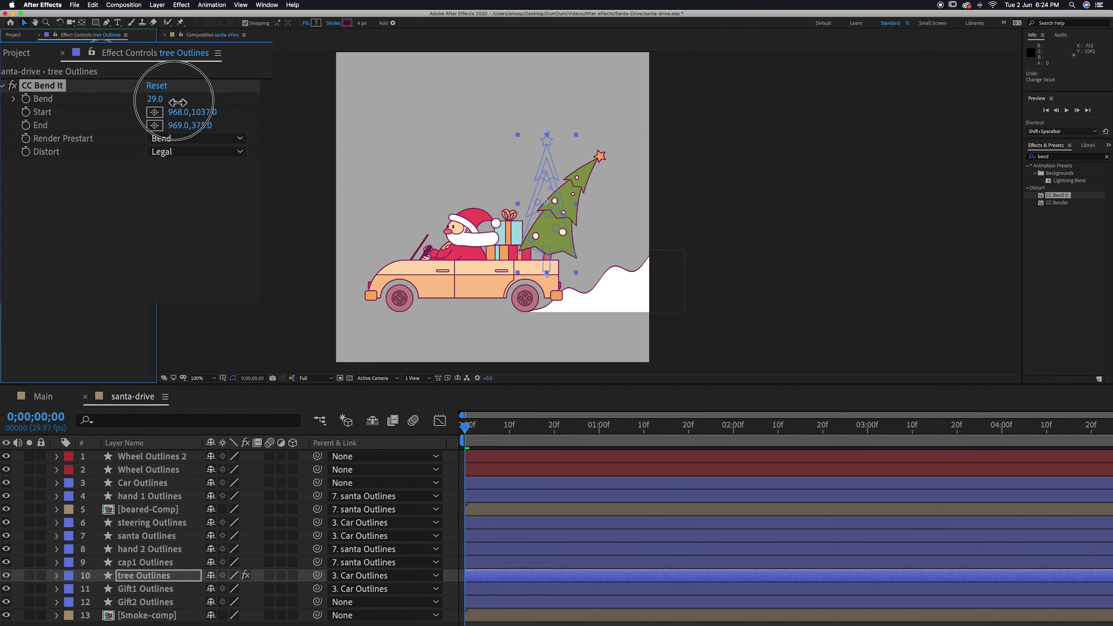
{"action": "left_click", "coordinate": [58, 576]}
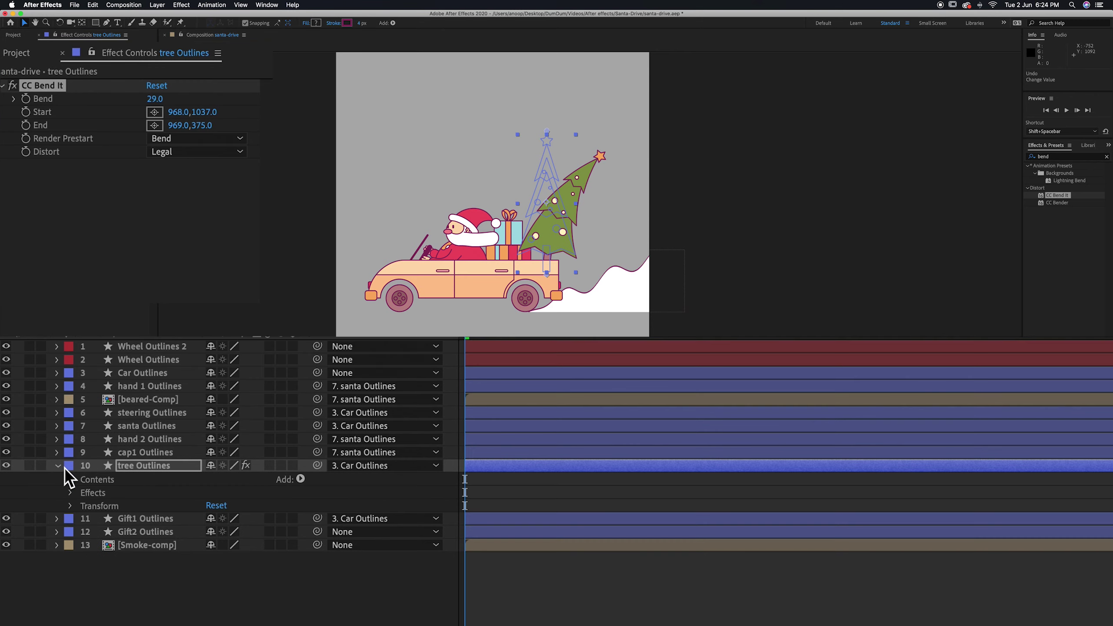
{"action": "left_click", "coordinate": [70, 492]}
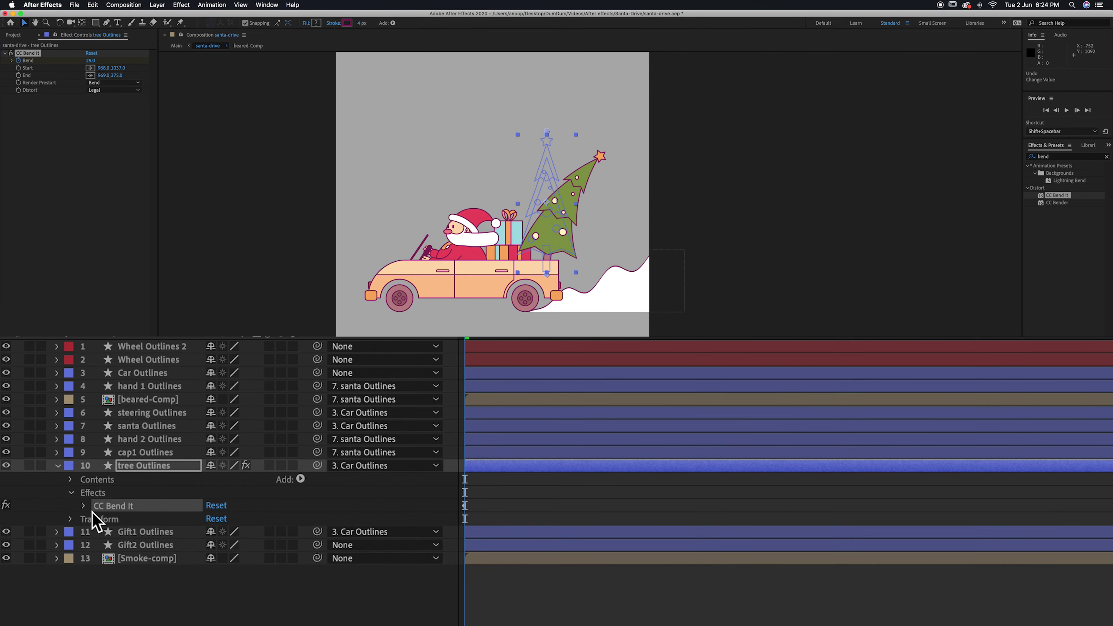
{"action": "left_click", "coordinate": [85, 506]}
Keyframe the tree's Bend at 46 on frame 10 and 29 on frame 20, matching cap1 Outlines' rotation keyframes, and preview it.
{"action": "mouse_move", "coordinate": [532, 337]}
{"action": "left_mouse_down"}
{"action": "mouse_move", "coordinate": [579, 336]}
{"action": "mouse_move", "coordinate": [489, 341]}
{"action": "mouse_move", "coordinate": [509, 342]}
{"action": "left_mouse_up"}
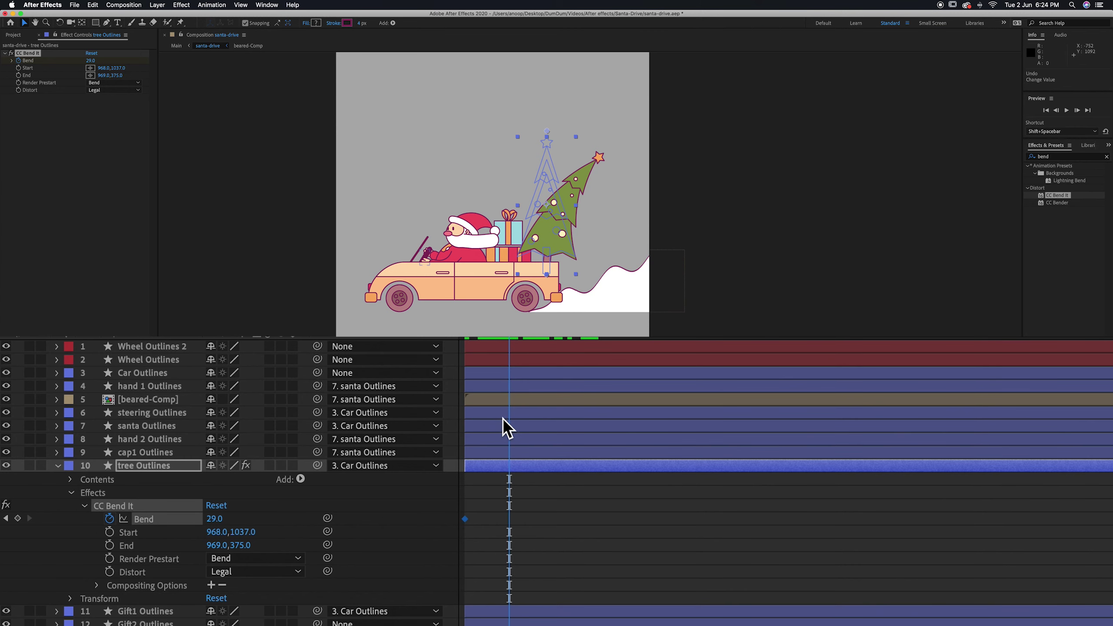
{"action": "left_click", "coordinate": [482, 454]}
{"action": "key", "text": "r"}
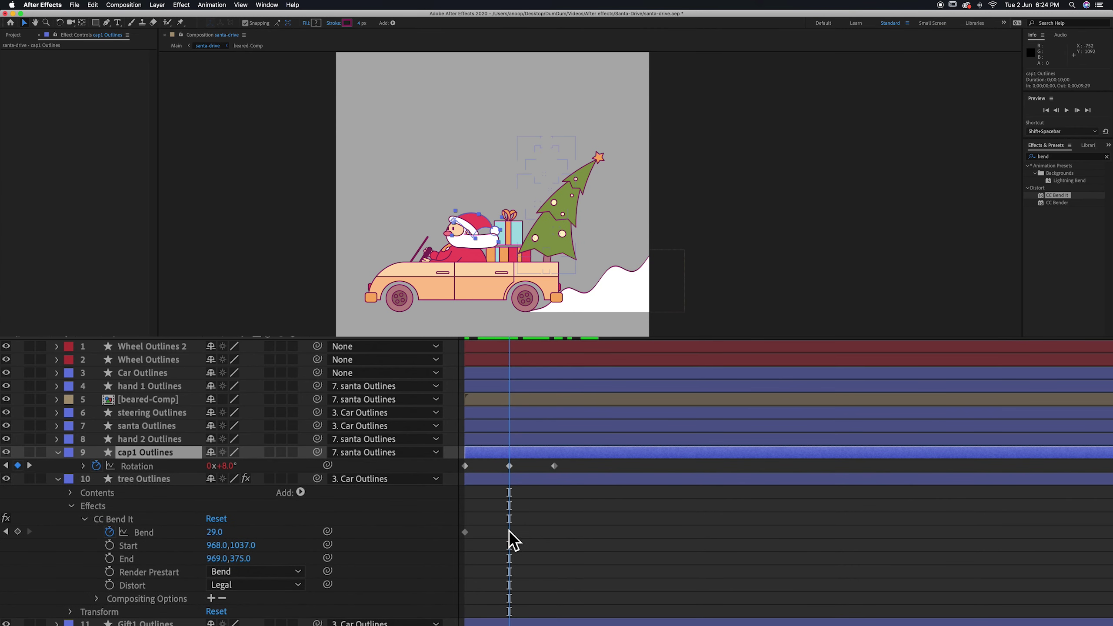
{"action": "left_click", "coordinate": [17, 532]}
{"action": "left_click", "coordinate": [555, 338]}
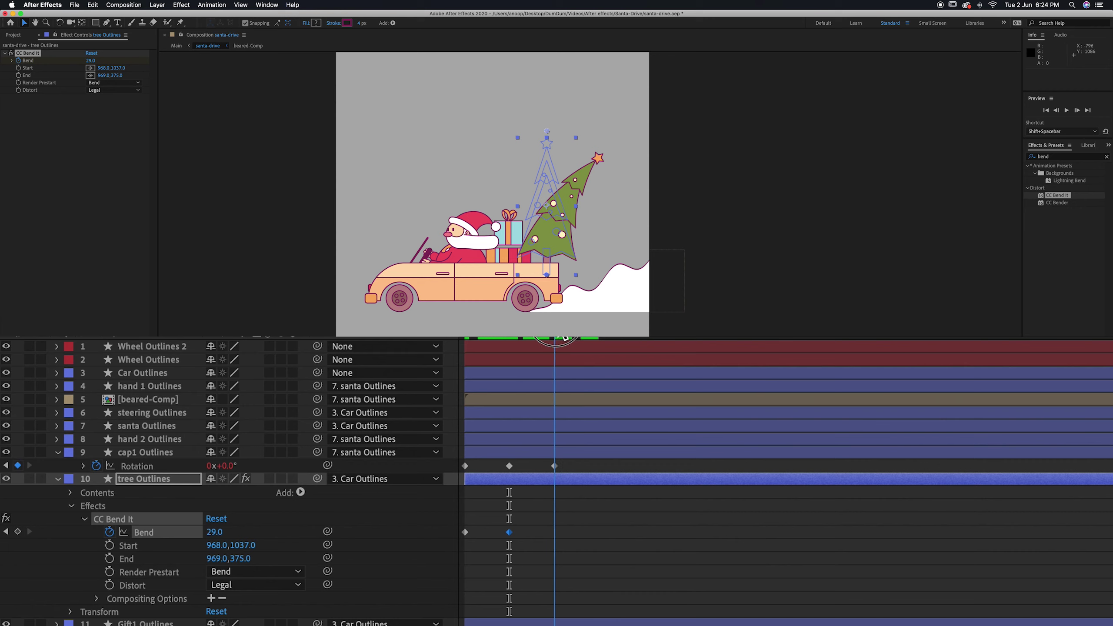
{"action": "key", "text": "j"}
{"action": "left_click", "coordinate": [509, 532]}
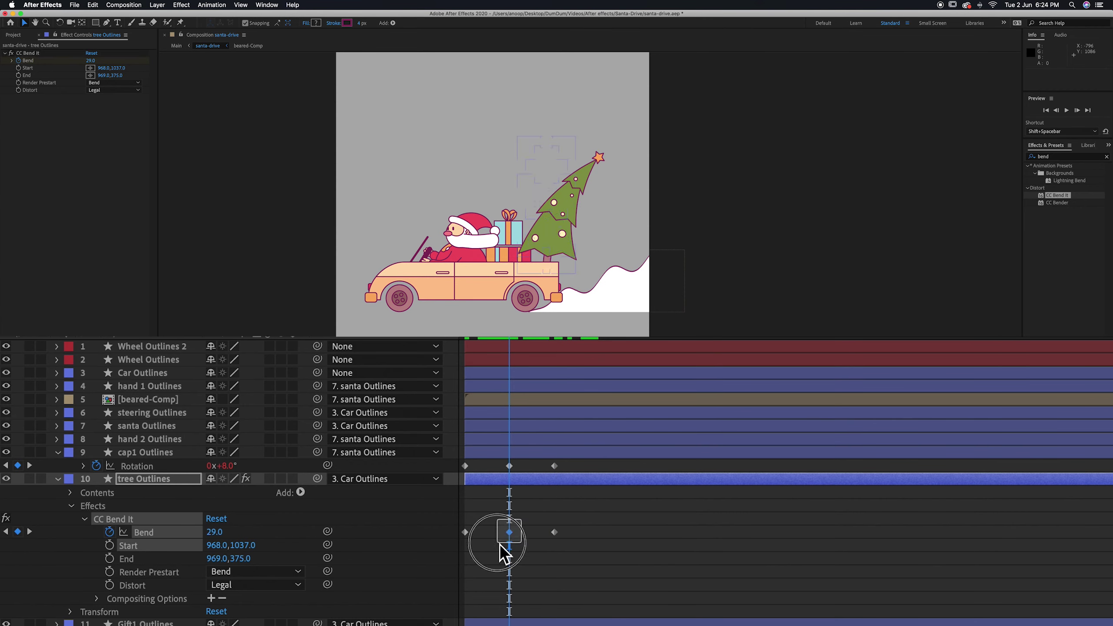
{"action": "left_click_drag", "start_coordinate": [215, 532], "coordinate": [233, 536]}
{"action": "left_click_drag", "start_coordinate": [509, 337], "coordinate": [460, 337]}
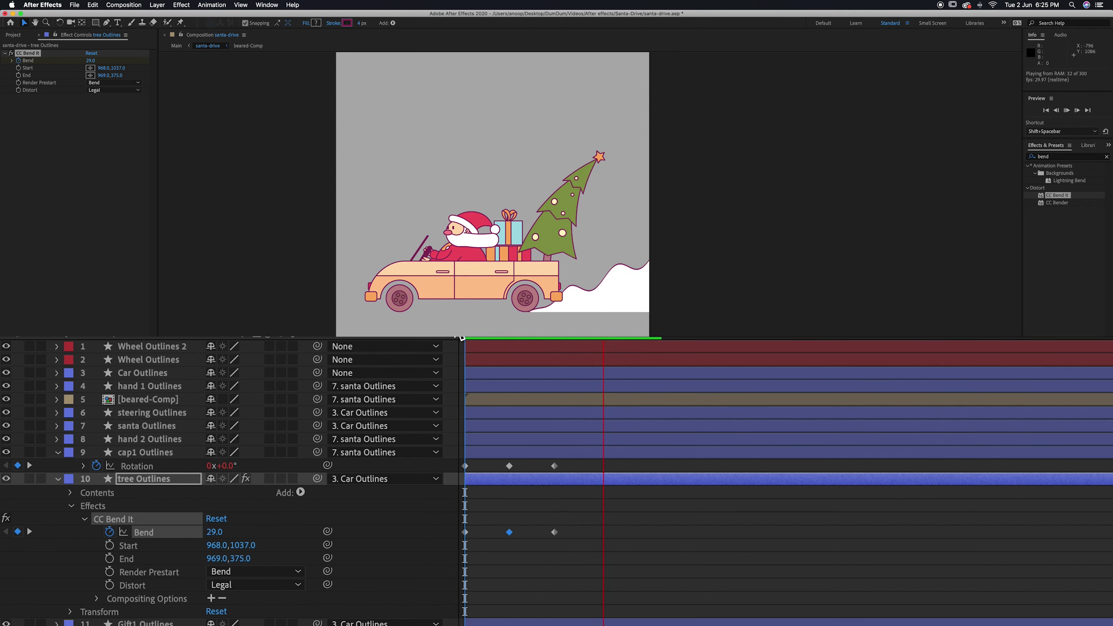
{"action": "key", "text": "space"}
Add a loopOut() expression to the tree's Bend property and preview the looping sway from the first frame.
{"action": "left_click", "coordinate": [109, 532], "text": "alt"}
{"action": "type", "text": "loop"}
{"action": "key", "text": "Down"}
{"action": "key", "text": "Down"}
{"action": "key", "text": "Return"}
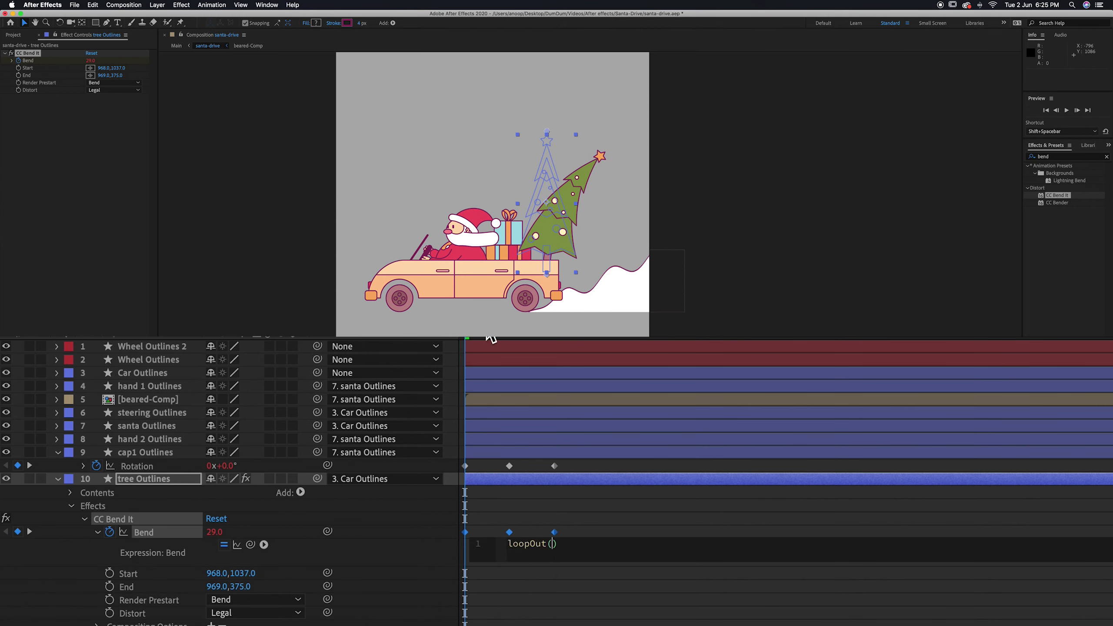
{"action": "left_click_drag", "start_coordinate": [480, 325], "coordinate": [448, 318]}
{"action": "left_click", "coordinate": [569, 298]}
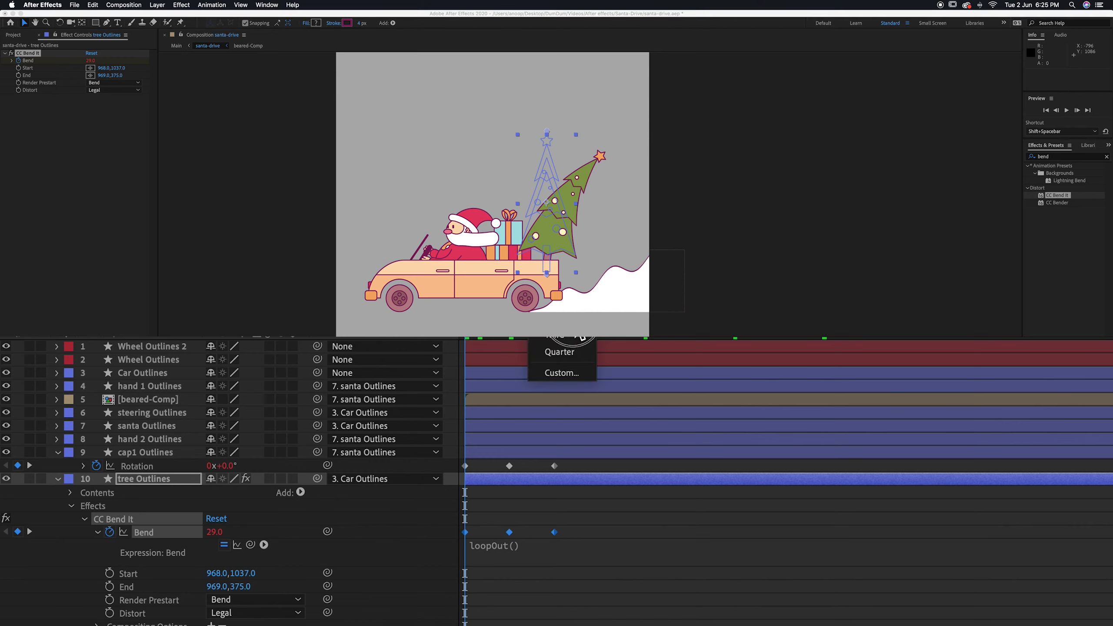
{"action": "left_click", "coordinate": [580, 337]}
{"action": "key", "text": "space"}
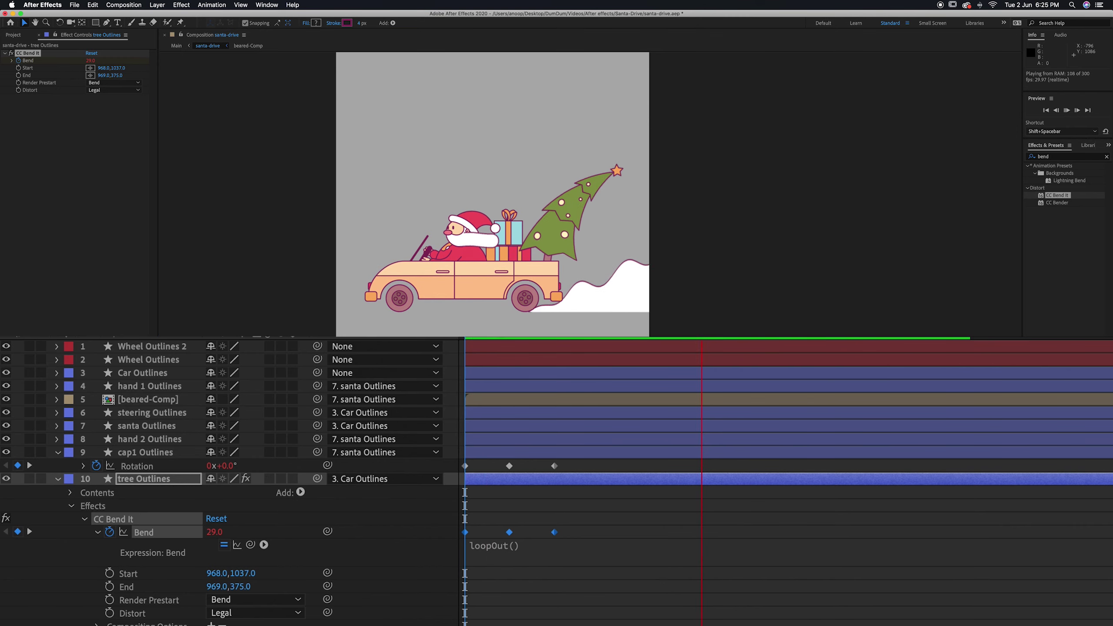
{"action": "key", "text": "space"}
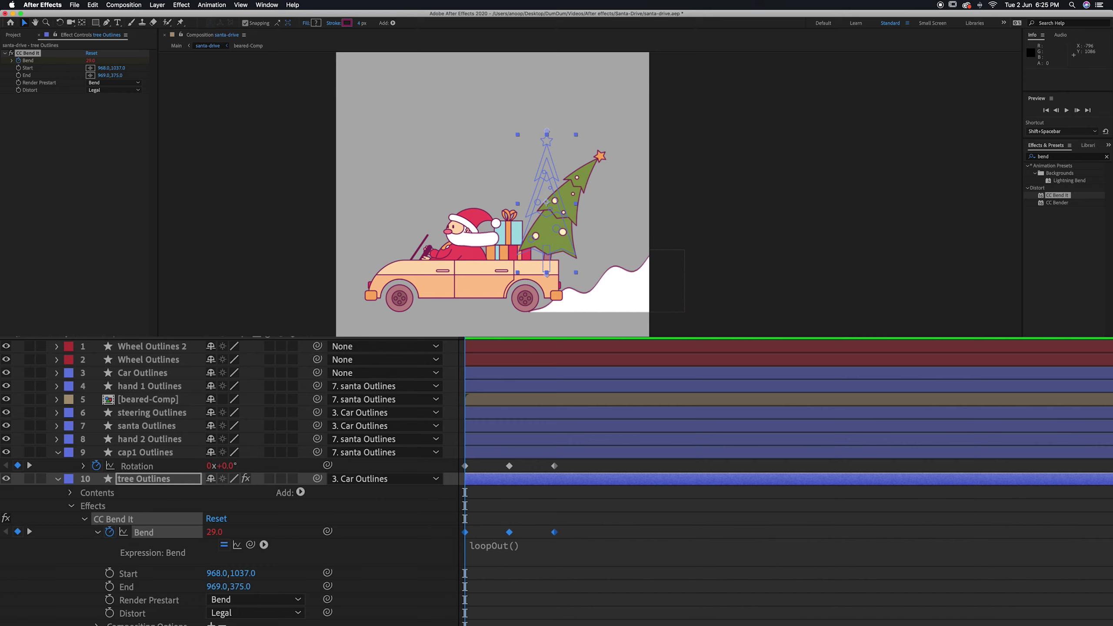
Collapse the properties of tree Outlines and cap1 Outlines and save the project.
{"action": "left_click", "coordinate": [58, 479]}
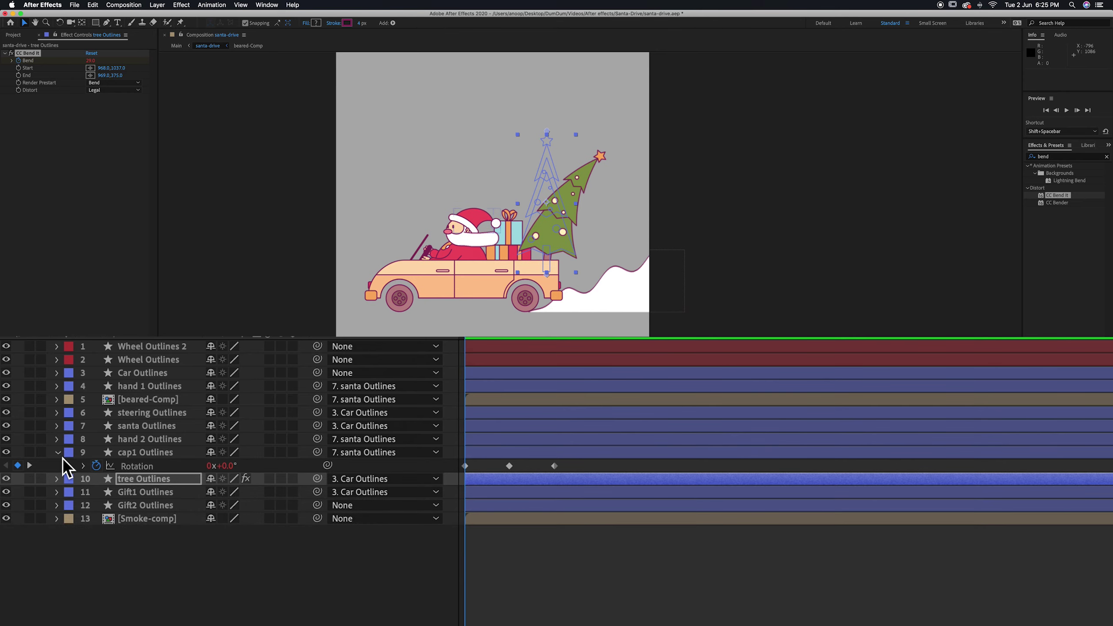
{"action": "left_click", "coordinate": [58, 452]}
{"action": "left_click_drag", "start_coordinate": [488, 337], "coordinate": [414, 334]}
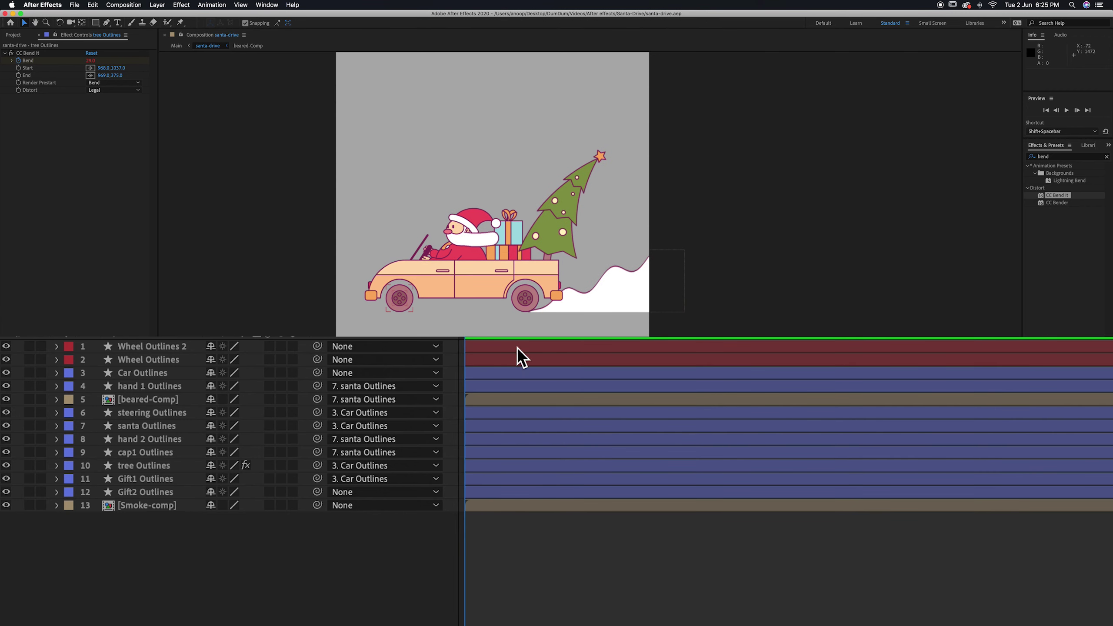
Show the Position and Rotation of Gift2 Outlines and keyframe both at the first frame.
{"action": "left_click", "coordinate": [512, 236]}
{"action": "left_click", "coordinate": [144, 479]}
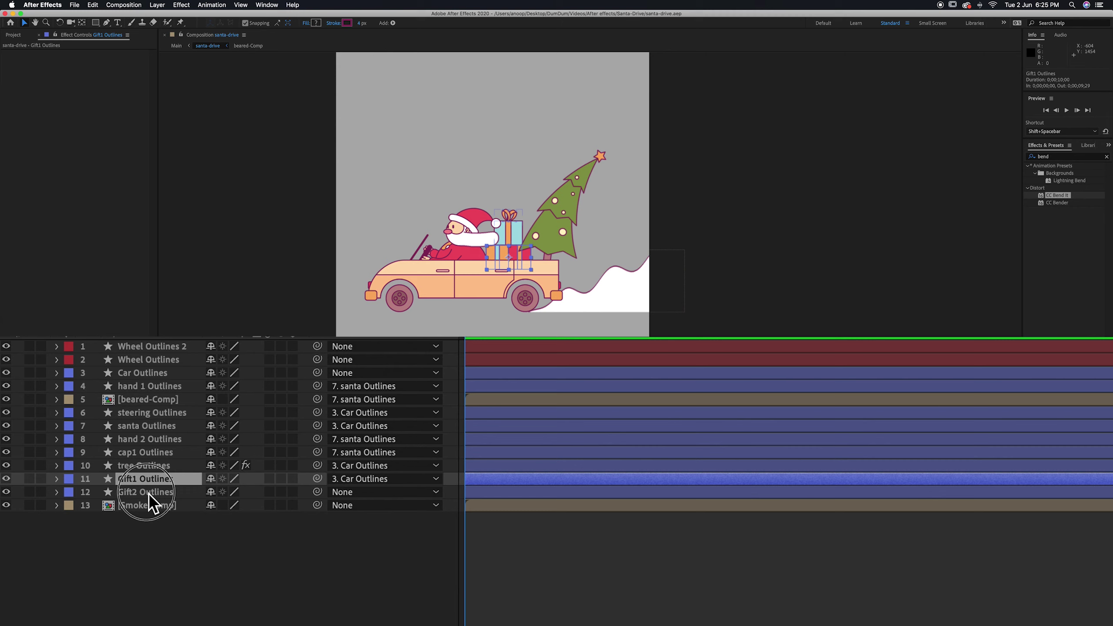
{"action": "left_click", "coordinate": [147, 491]}
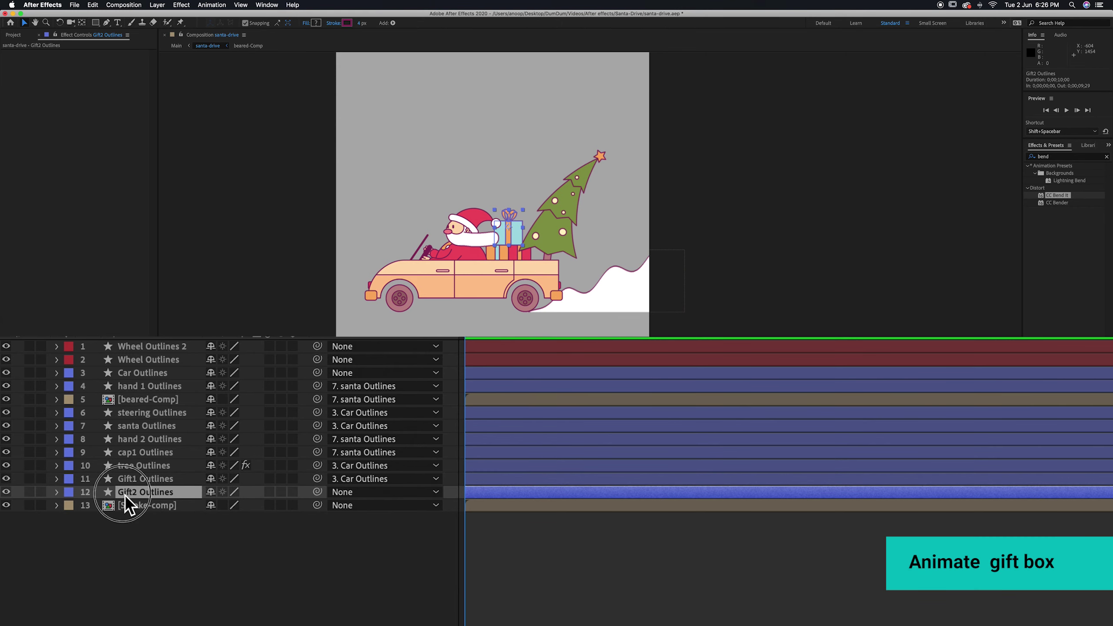
{"action": "key", "text": "p"}
{"action": "key", "text": "shift+r"}
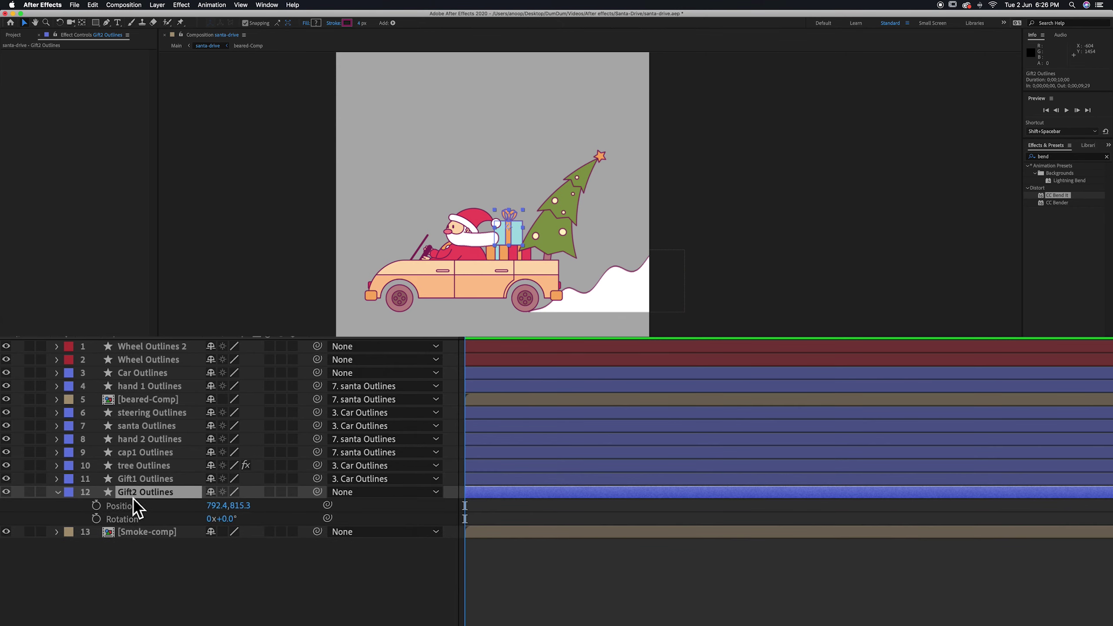
{"action": "left_click", "coordinate": [96, 506]}
{"action": "left_click", "coordinate": [96, 519]}
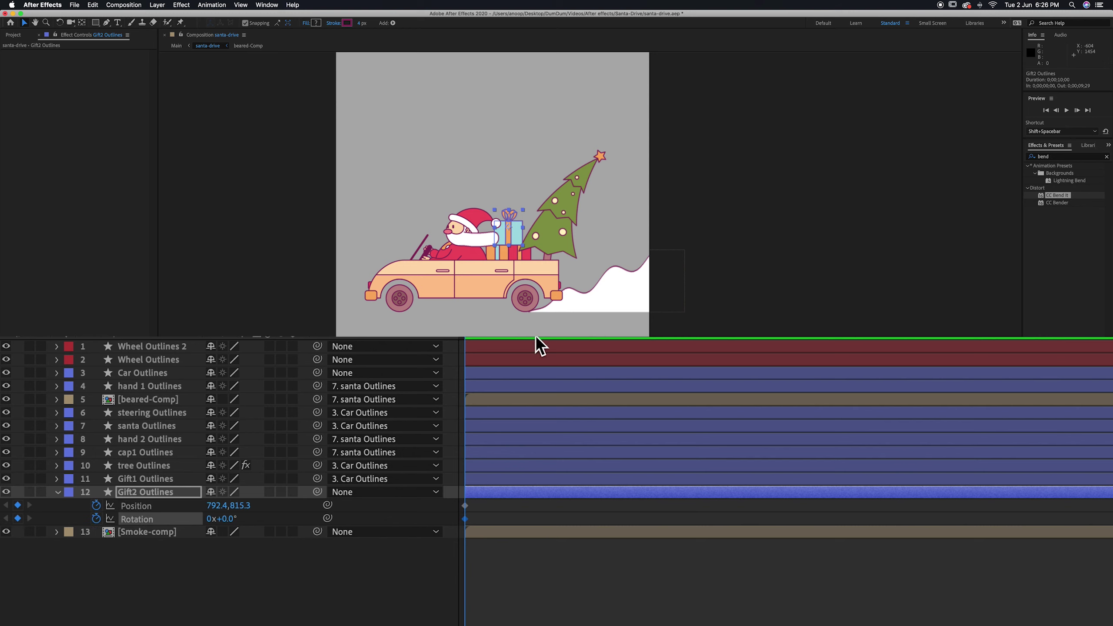
Add Position and Rotation keyframes with unchanged values to Gift2 Outlines at the time of the tree's last Bend keyframe.
{"action": "left_click", "coordinate": [502, 466]}
{"action": "key", "text": "u"}
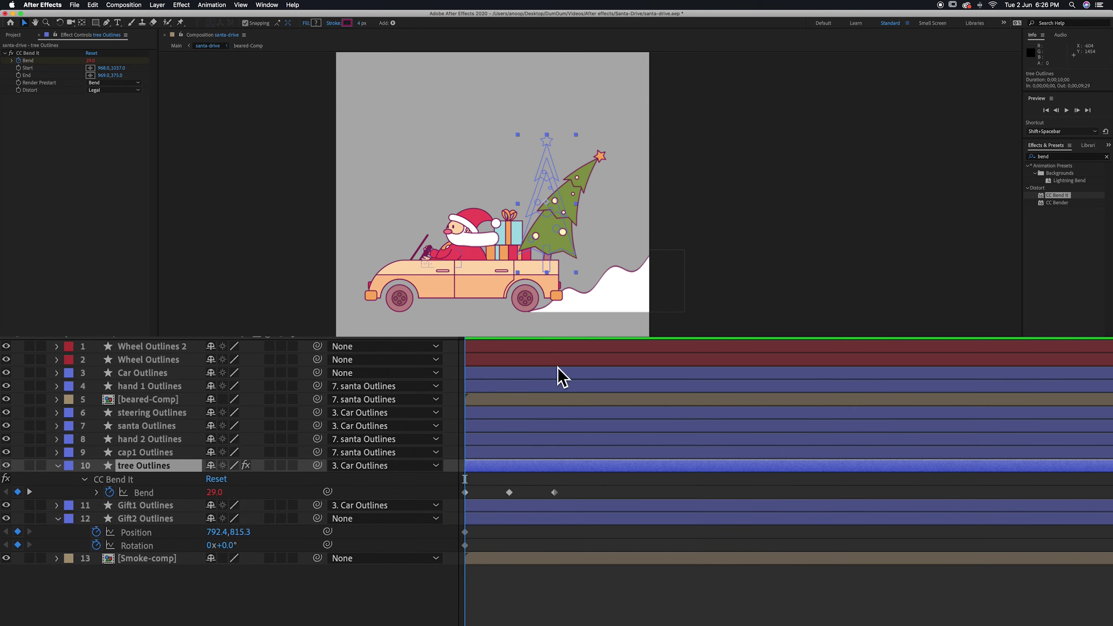
{"action": "left_click", "coordinate": [554, 335]}
{"action": "left_click", "coordinate": [19, 532]}
{"action": "left_click", "coordinate": [19, 546]}
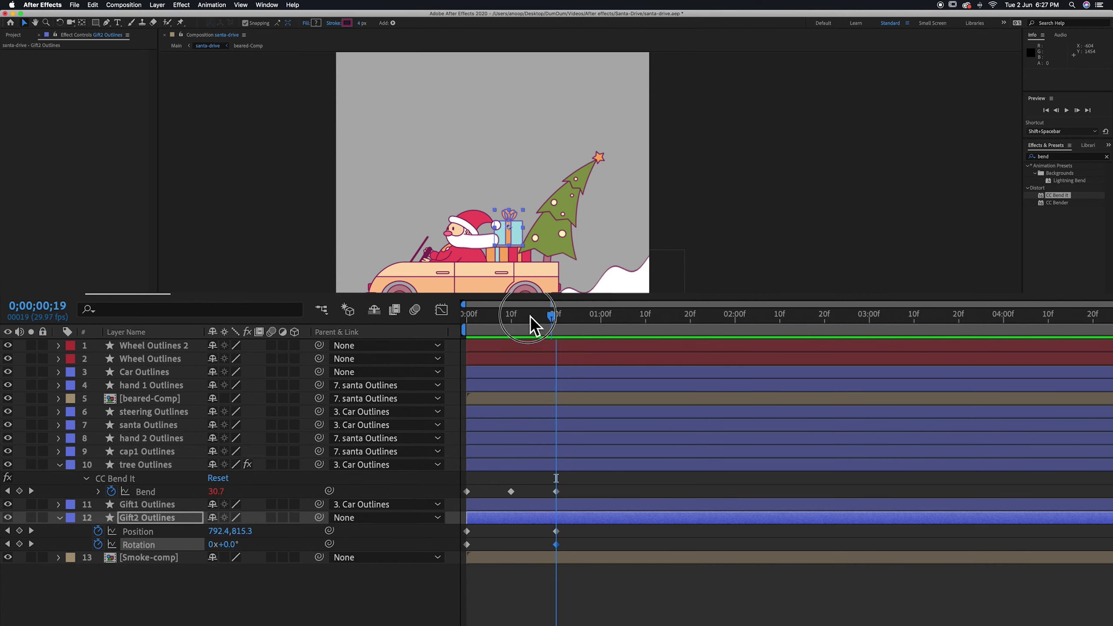
Keyframe the Position of Gift2 Outlines at frame 10 with the gift raised to 792.4, 796.3.
{"action": "left_click_drag", "start_coordinate": [540, 315], "coordinate": [511, 324]}
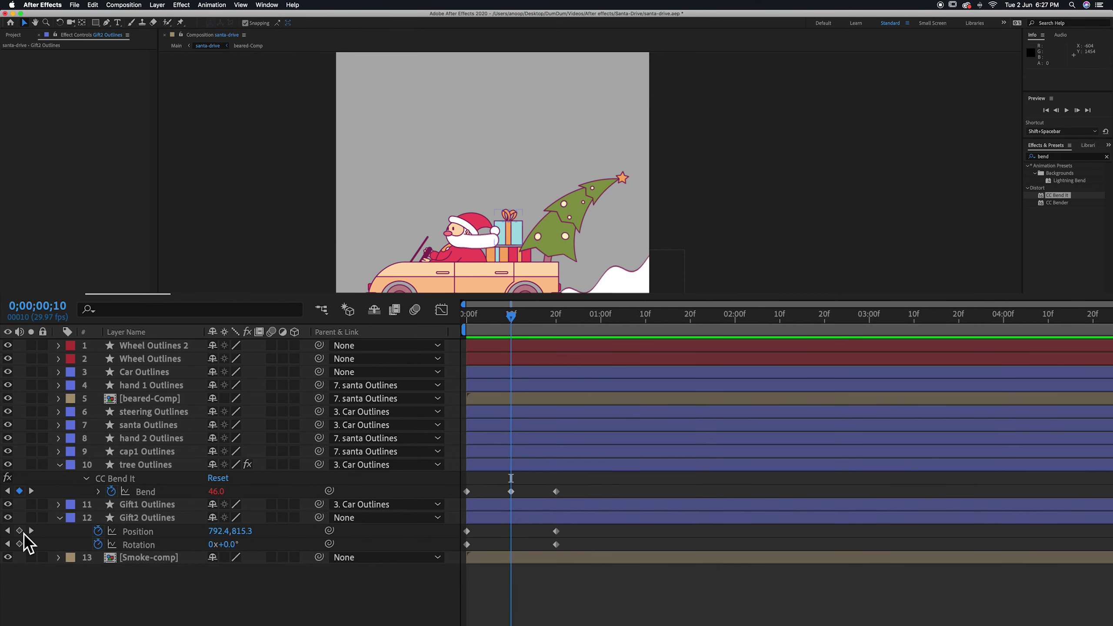
{"action": "left_click", "coordinate": [19, 531]}
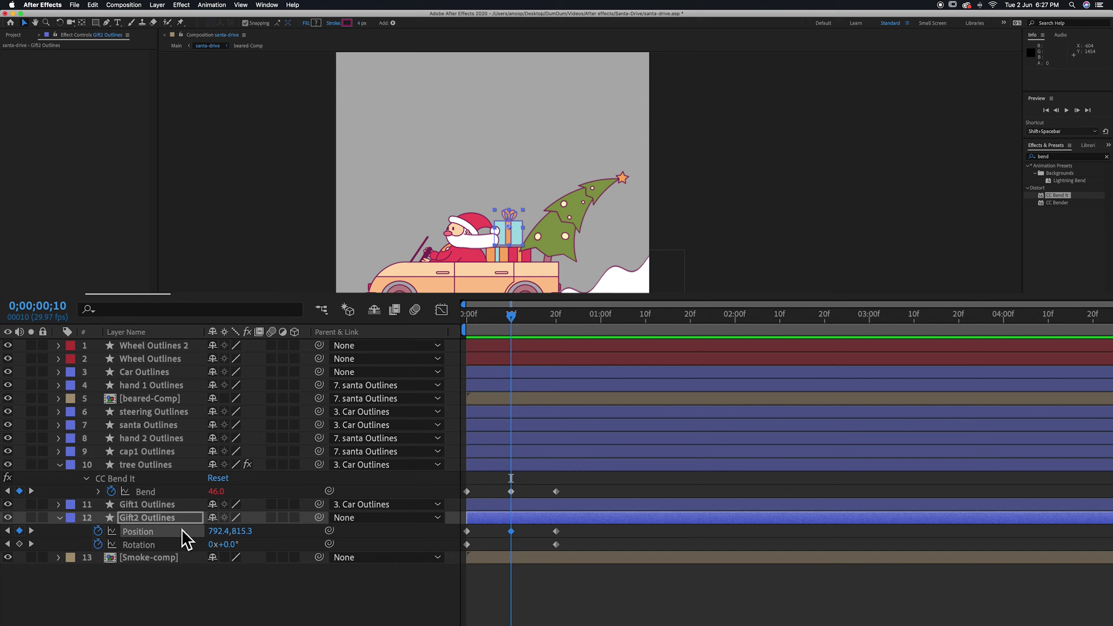
{"action": "left_click_drag", "start_coordinate": [243, 533], "coordinate": [225, 533]}
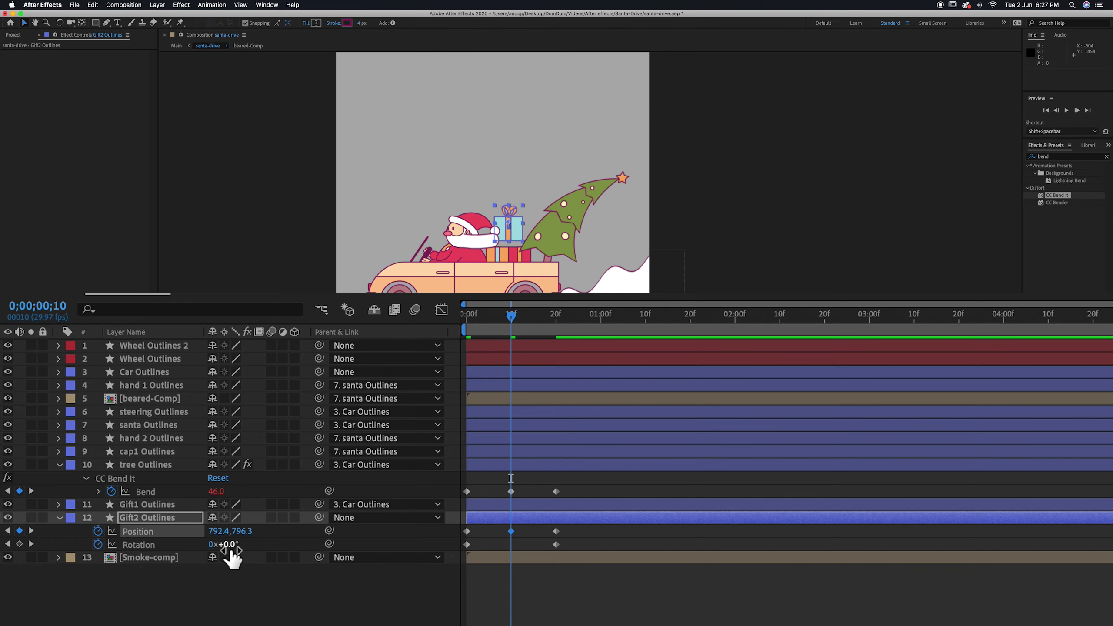
Replace the Rotation keyframes of Gift2 Outlines with the expression wiggle(2,10) and preview the result from the first frame.
{"action": "left_click_drag", "start_coordinate": [568, 546], "coordinate": [447, 547]}
{"action": "key", "text": "Delete"}
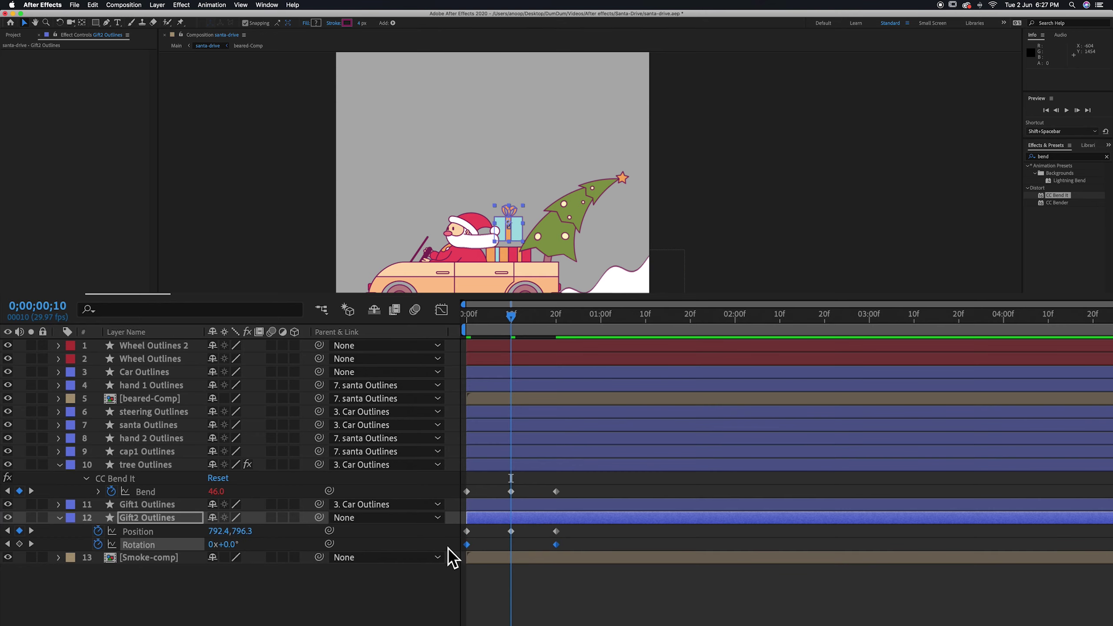
{"action": "left_click", "coordinate": [99, 545], "text": "alt"}
{"action": "type", "text": "wiggle()"}
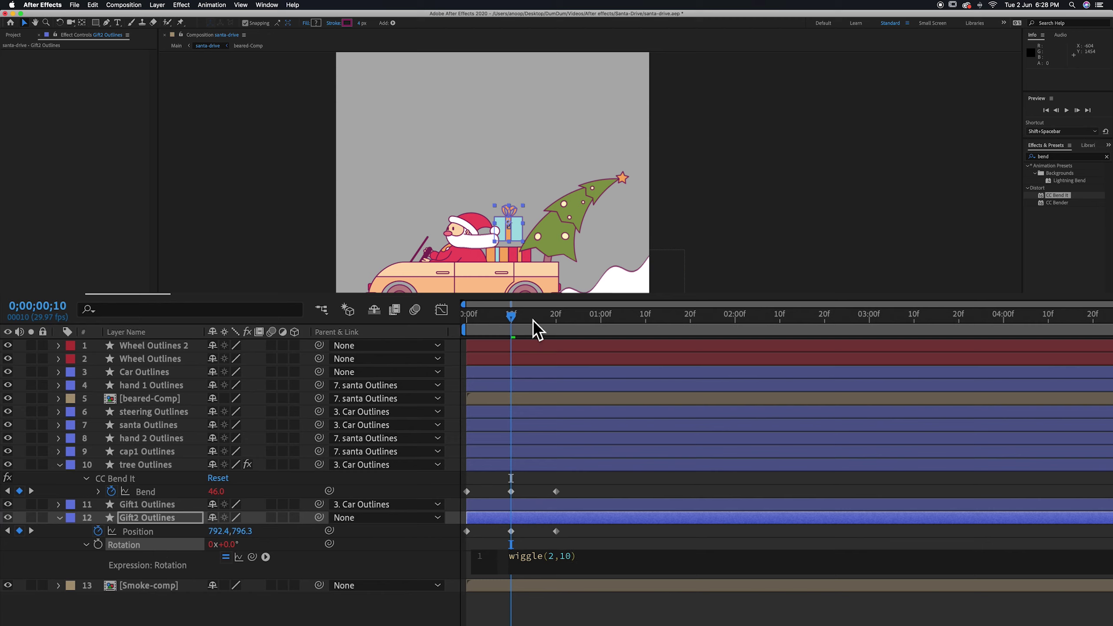
{"action": "left_click_drag", "start_coordinate": [512, 318], "coordinate": [451, 318]}
{"action": "key", "text": "space"}
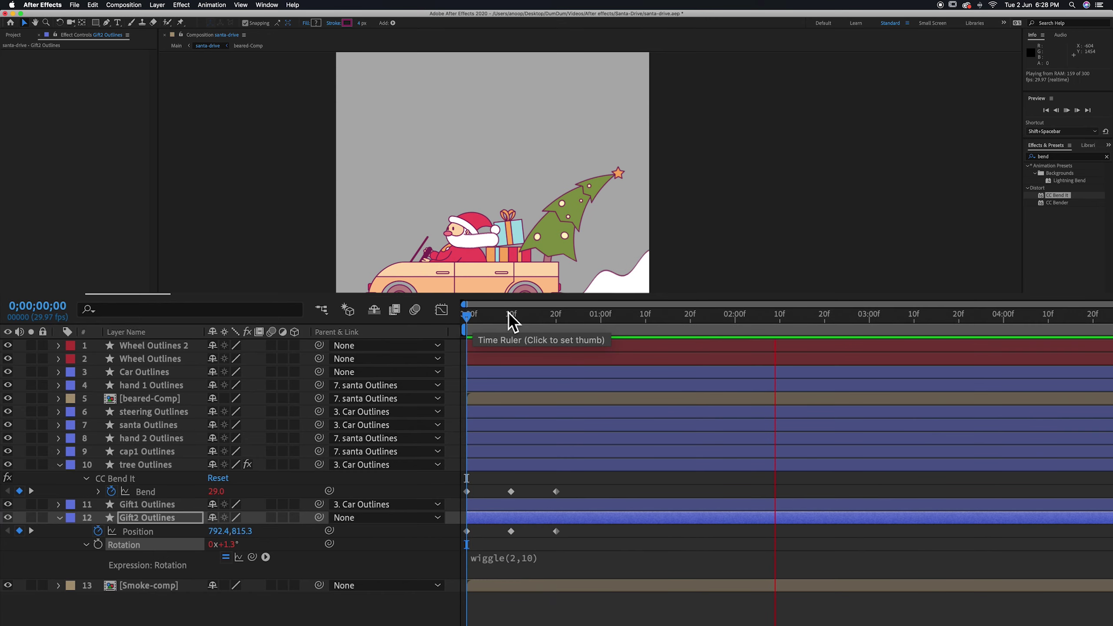
Add a loopOut() expression to the Position of Gift2 Outlines and preview the animation from the first frame.
{"action": "left_click", "coordinate": [98, 531], "text": "alt"}
{"action": "type", "text": "loop"}
{"action": "key", "text": "Down"}
{"action": "key", "text": "Down"}
{"action": "key", "text": "Return"}
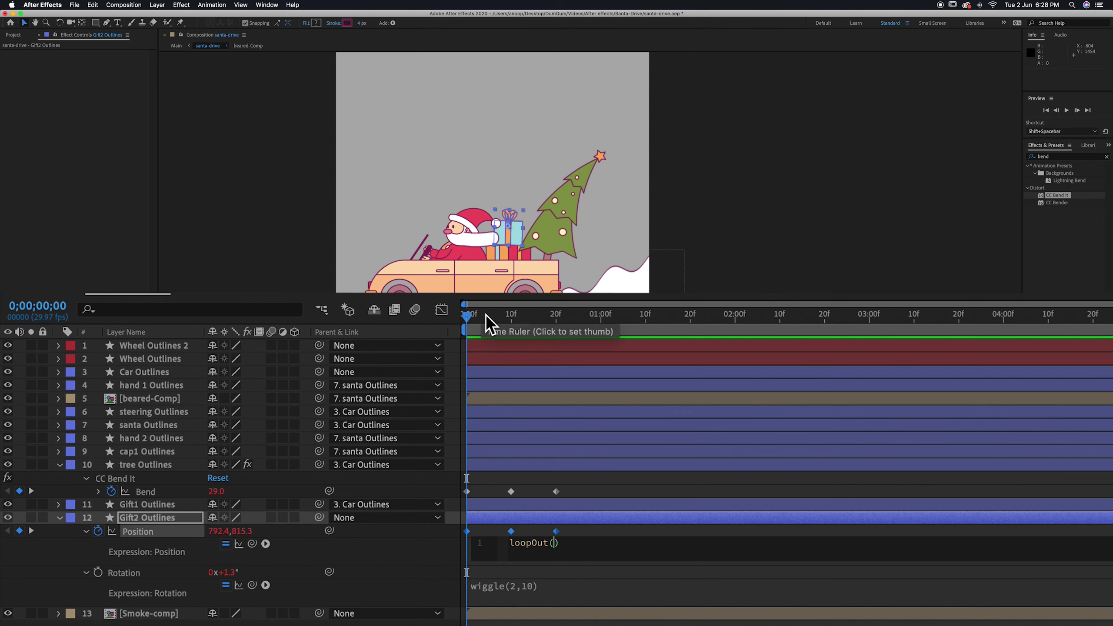
{"action": "left_click", "coordinate": [451, 317]}
{"action": "key", "text": "space"}
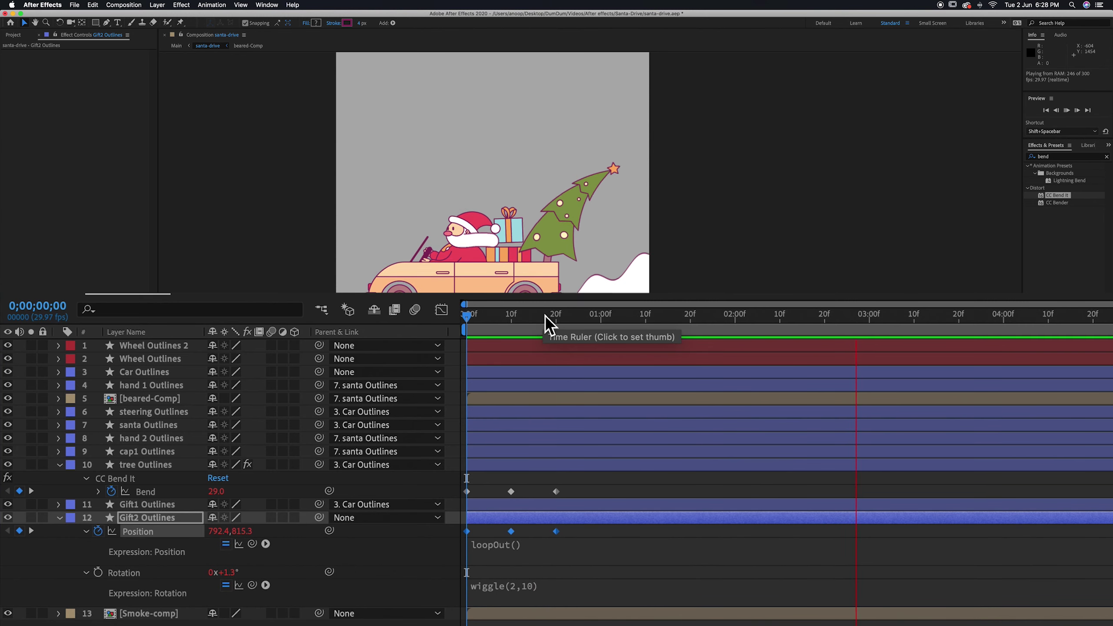
Change the Rotation expression of Gift2 Outlines to wiggle(1,10) and preview the calmer motion.
{"action": "left_click", "coordinate": [525, 588]}
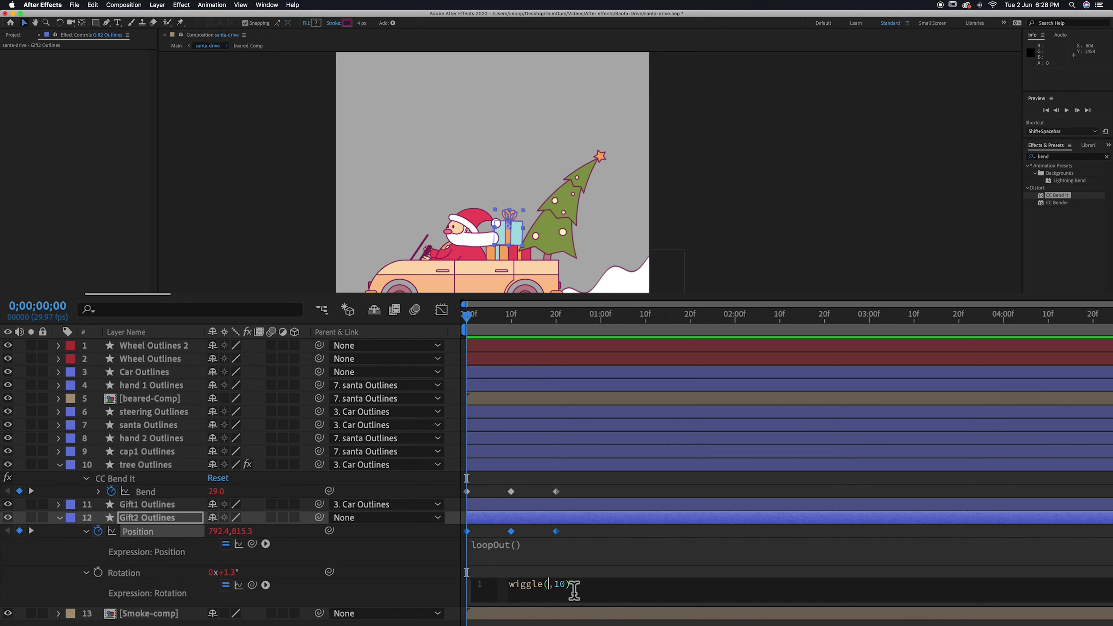
{"action": "left_click", "coordinate": [443, 318]}
{"action": "key", "text": "space"}
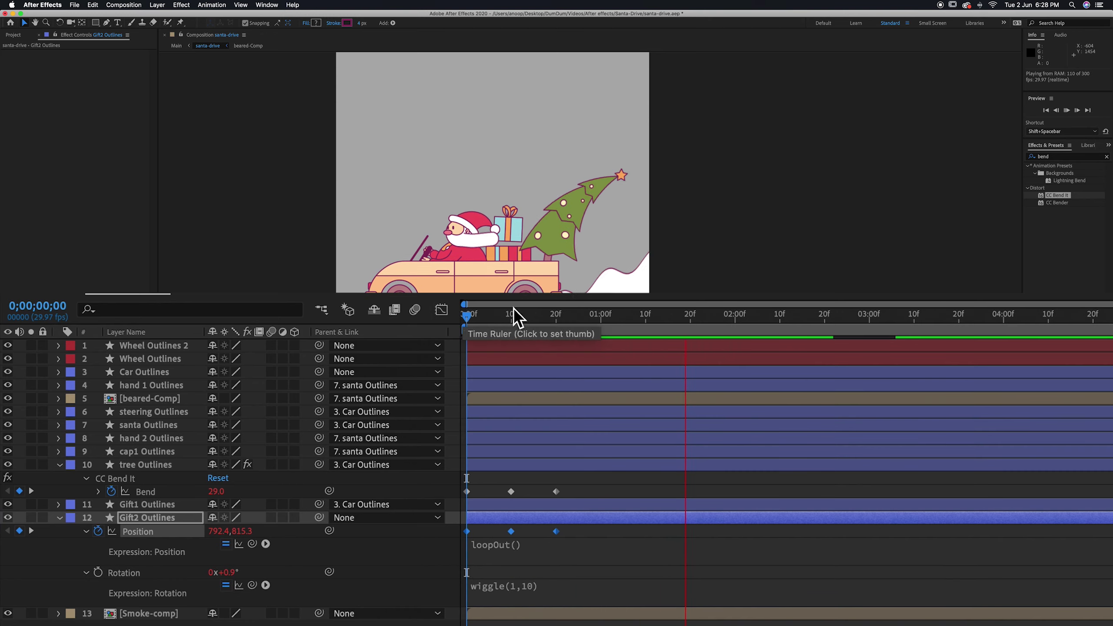
{"action": "key", "text": "space"}
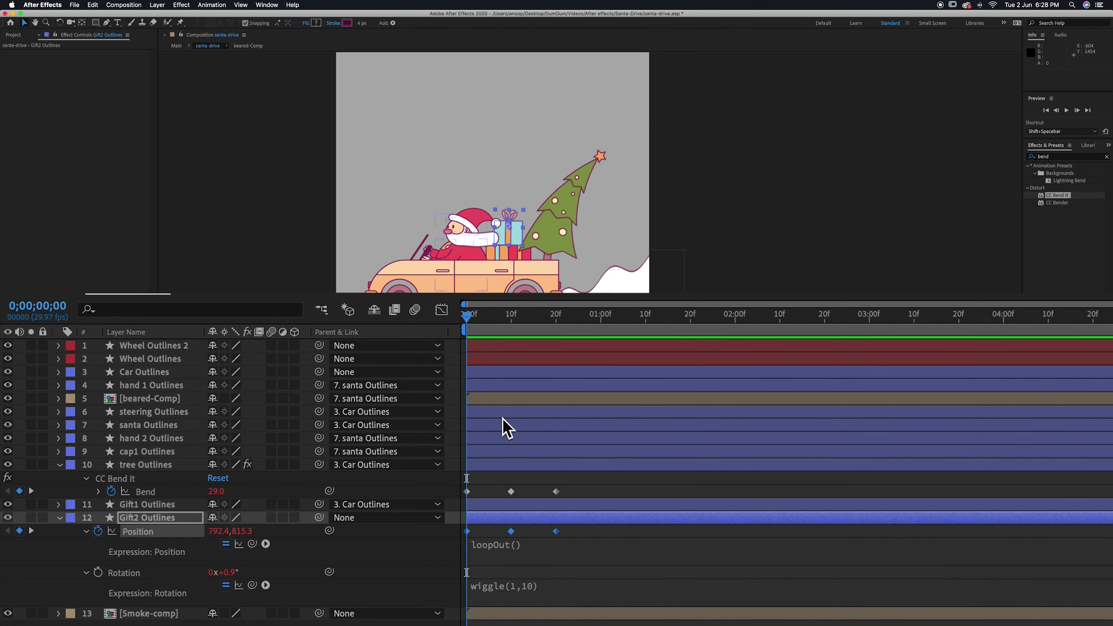
Compress the Position keyframes of Gift2 Outlines so the last one sits at frame 11, and preview from the first frame.
{"action": "left_click", "coordinate": [155, 372]}
{"action": "key", "text": "p"}
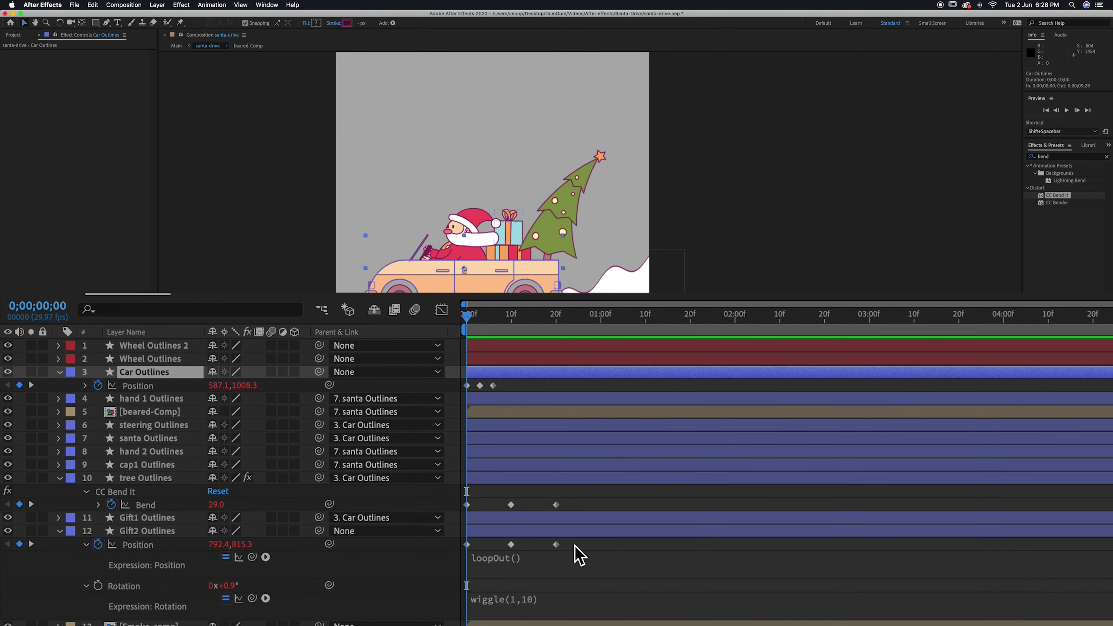
{"action": "left_click_drag", "start_coordinate": [576, 567], "coordinate": [459, 552]}
{"action": "left_click_drag", "start_coordinate": [556, 544], "coordinate": [499, 549]}
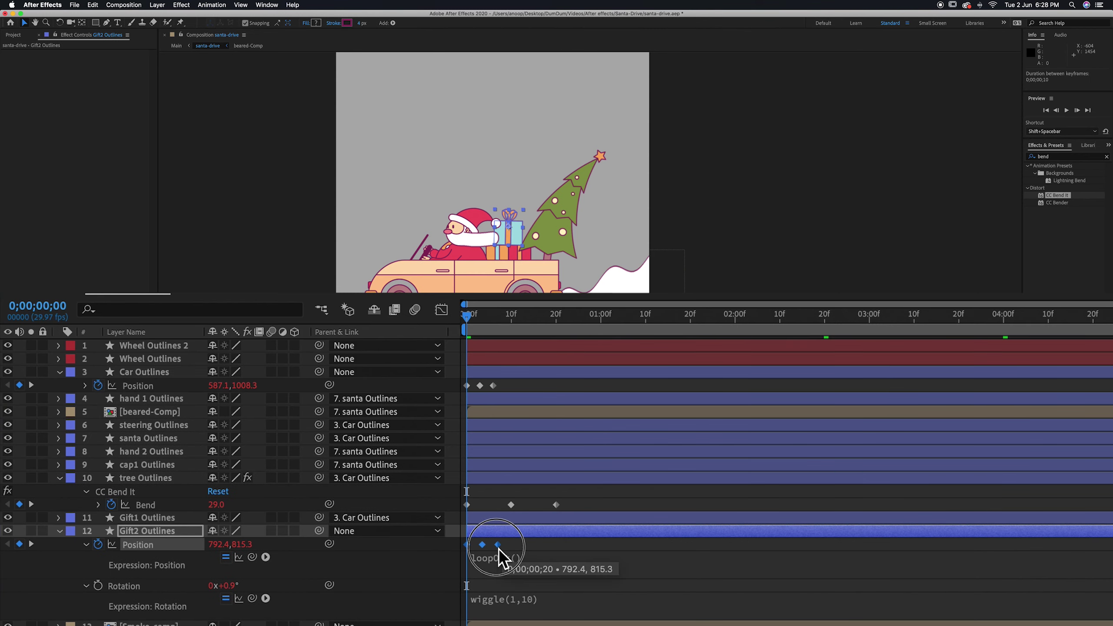
{"action": "left_click_drag", "start_coordinate": [469, 316], "coordinate": [517, 327]}
{"action": "left_click_drag", "start_coordinate": [494, 545], "coordinate": [517, 548]}
{"action": "left_click_drag", "start_coordinate": [516, 317], "coordinate": [437, 370]}
{"action": "key", "text": "space"}
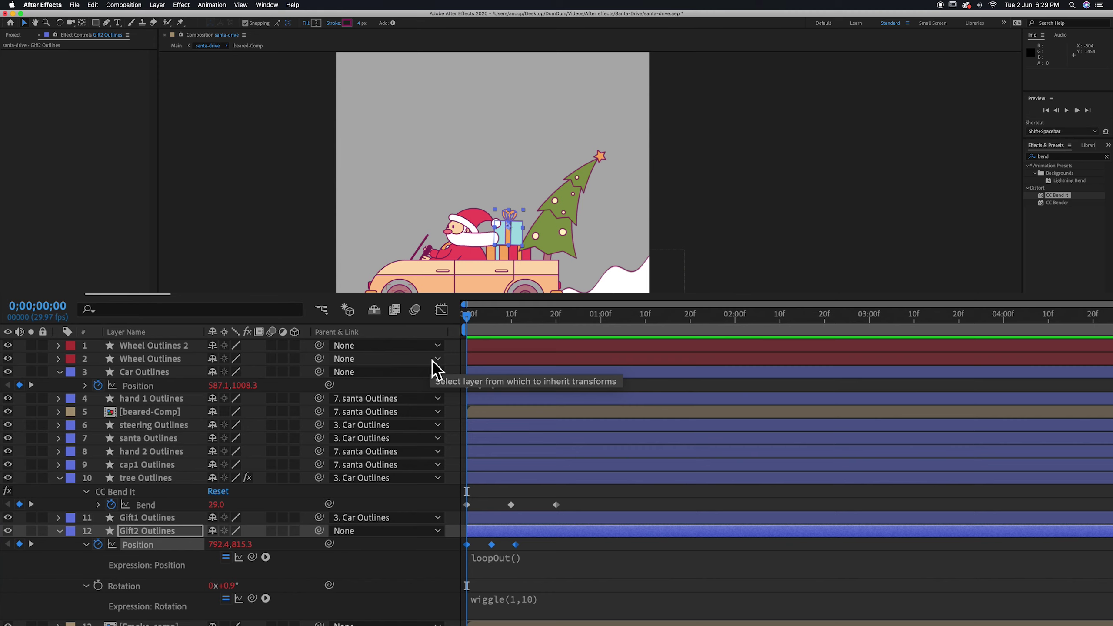
Remove the Rotation expression from Gift2 Outlines and add a Position keyframe at frame 20 with the gift lowered to 792.4, 824.3.
{"action": "left_click", "coordinate": [506, 601]}
{"action": "key", "text": "BackSpace"}
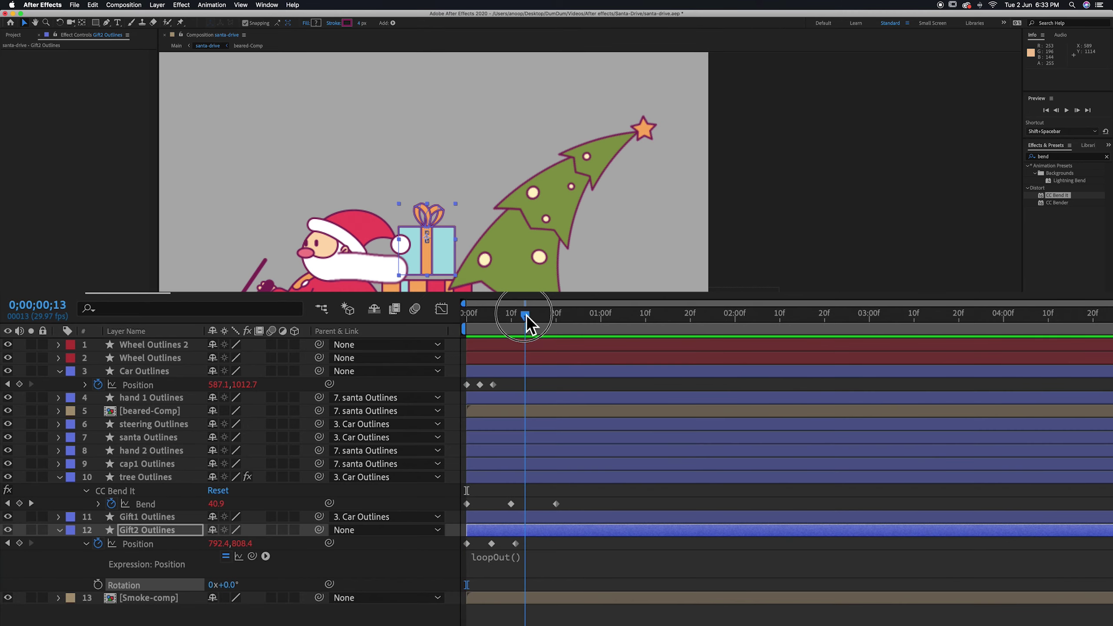
{"action": "left_click_drag", "start_coordinate": [526, 317], "coordinate": [552, 334]}
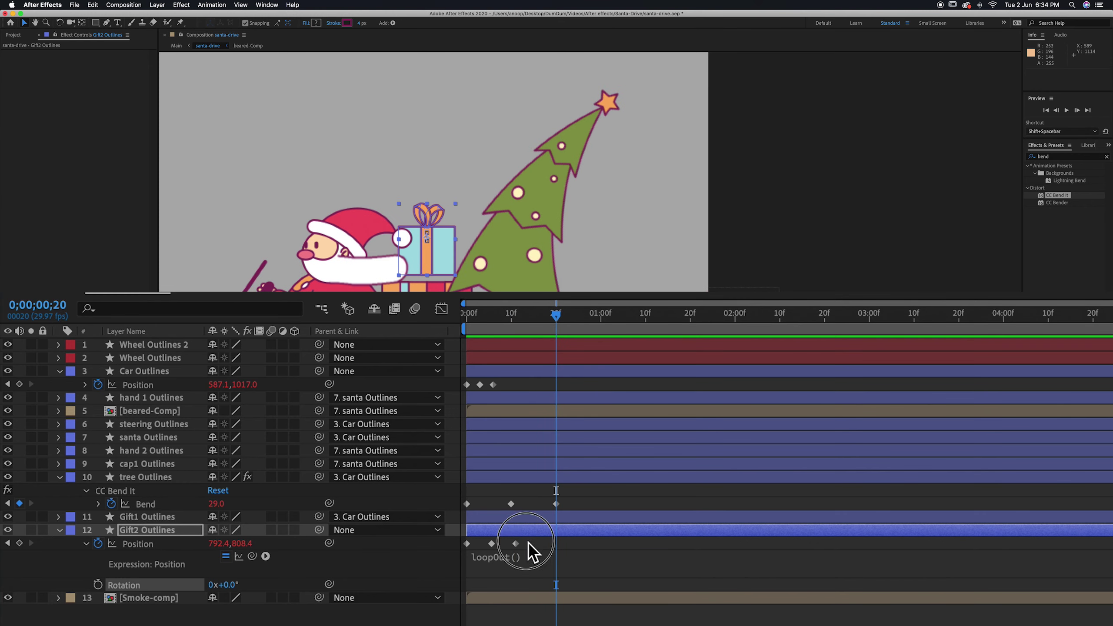
{"action": "left_click_drag", "start_coordinate": [528, 543], "coordinate": [516, 551]}
{"action": "key", "text": "super+c"}
{"action": "key", "text": "super+v"}
{"action": "mouse_move", "coordinate": [556, 323]}
{"action": "left_mouse_down"}
{"action": "mouse_move", "coordinate": [466, 323]}
{"action": "mouse_move", "coordinate": [560, 331]}
{"action": "left_mouse_up"}
{"action": "left_click_drag", "start_coordinate": [245, 543], "coordinate": [253, 543]}
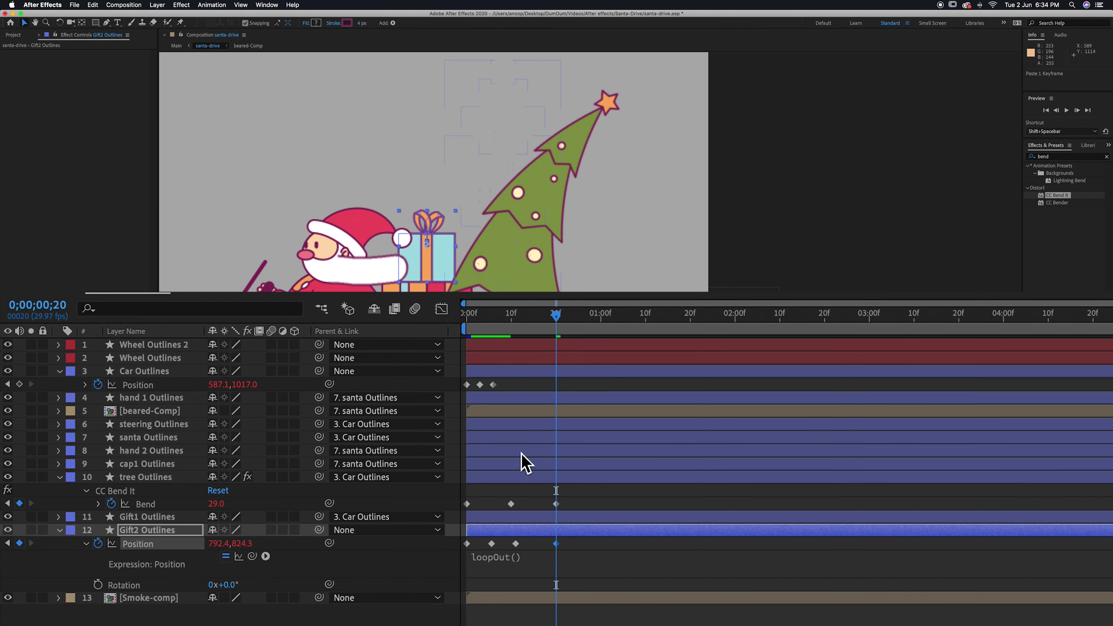
Lower the gift slightly at the frame 11 Position keyframe of Gift2 Outlines and preview the bounce.
{"action": "left_click_drag", "start_coordinate": [557, 323], "coordinate": [517, 327]}
{"action": "left_click_drag", "start_coordinate": [245, 544], "coordinate": [254, 546]}
{"action": "key", "text": "space"}
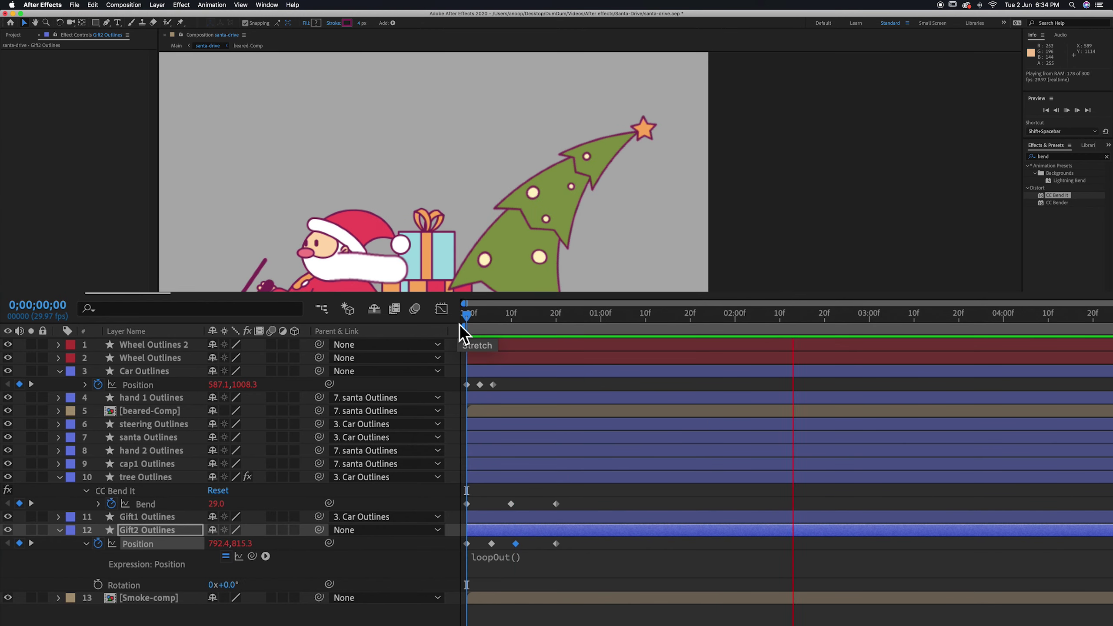
{"action": "key", "text": "space"}
{"action": "key", "text": "comma"}
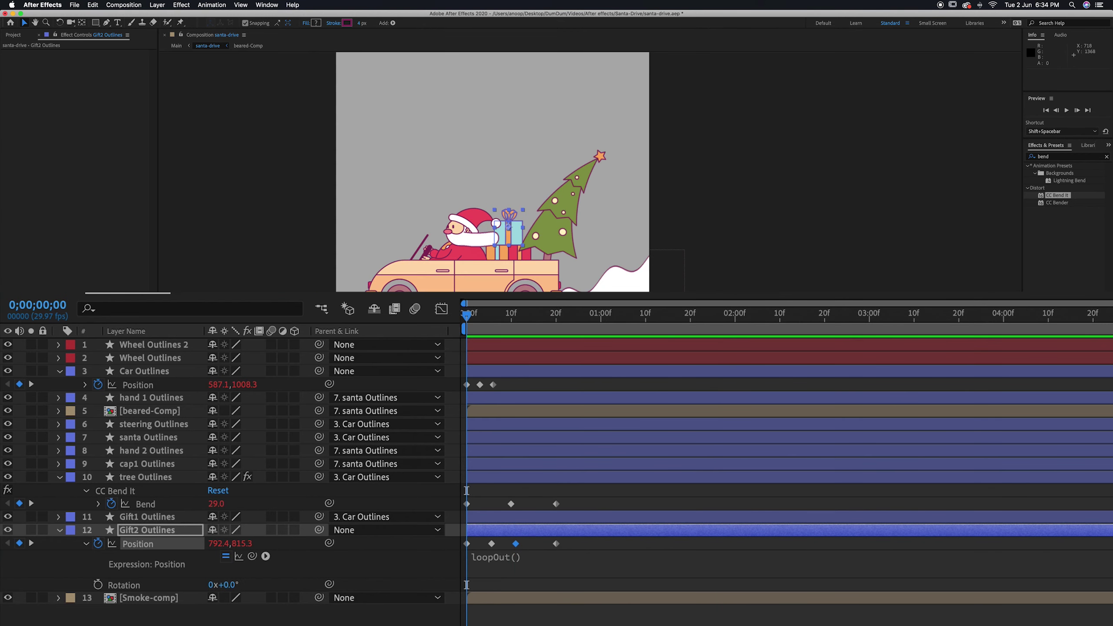
{"action": "left_click", "coordinate": [624, 361]}
{"action": "left_click_drag", "start_coordinate": [624, 361], "coordinate": [654, 370]}
{"action": "key", "text": "space"}
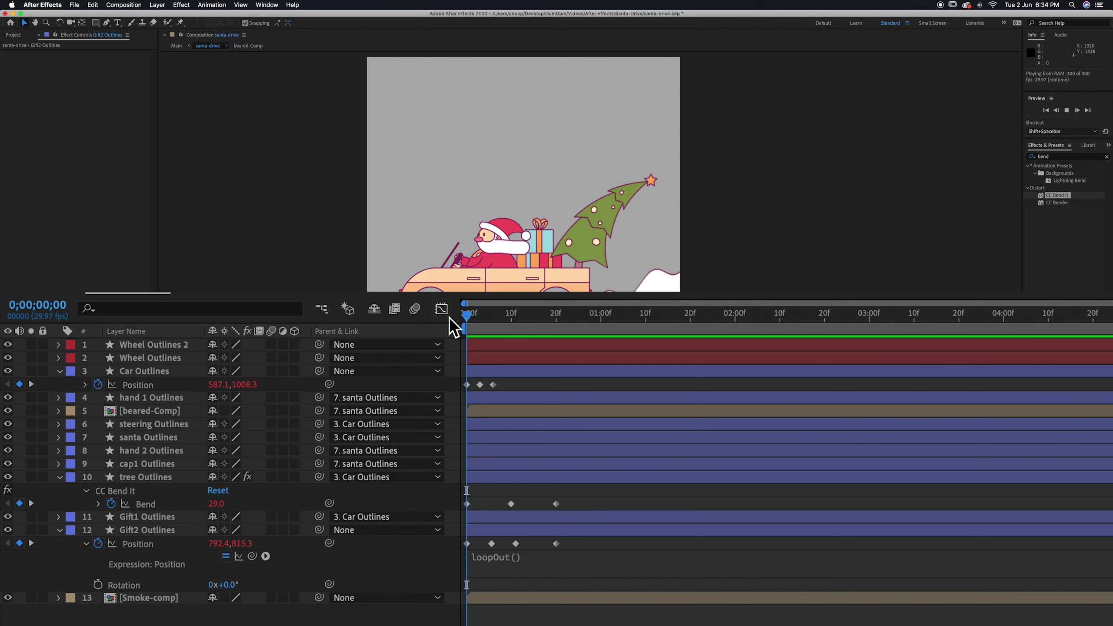
{"action": "key", "text": "space"}
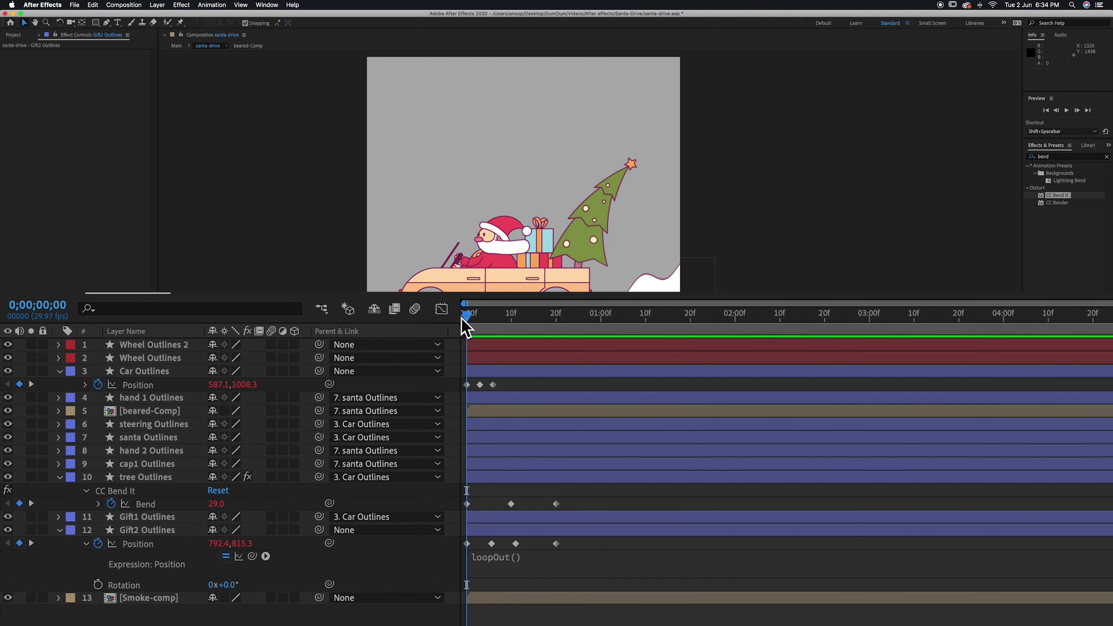
Enlarge the view of Santa and collapse the shown properties of the Car, tree and Gift2 Outlines layers.
{"action": "key", "text": "period"}
{"action": "key", "text": "period"}
{"action": "key", "text": "space"}
{"action": "left_click_drag", "start_coordinate": [389, 344], "coordinate": [624, 156]}
{"action": "left_click_drag", "start_coordinate": [451, 224], "coordinate": [495, 242]}
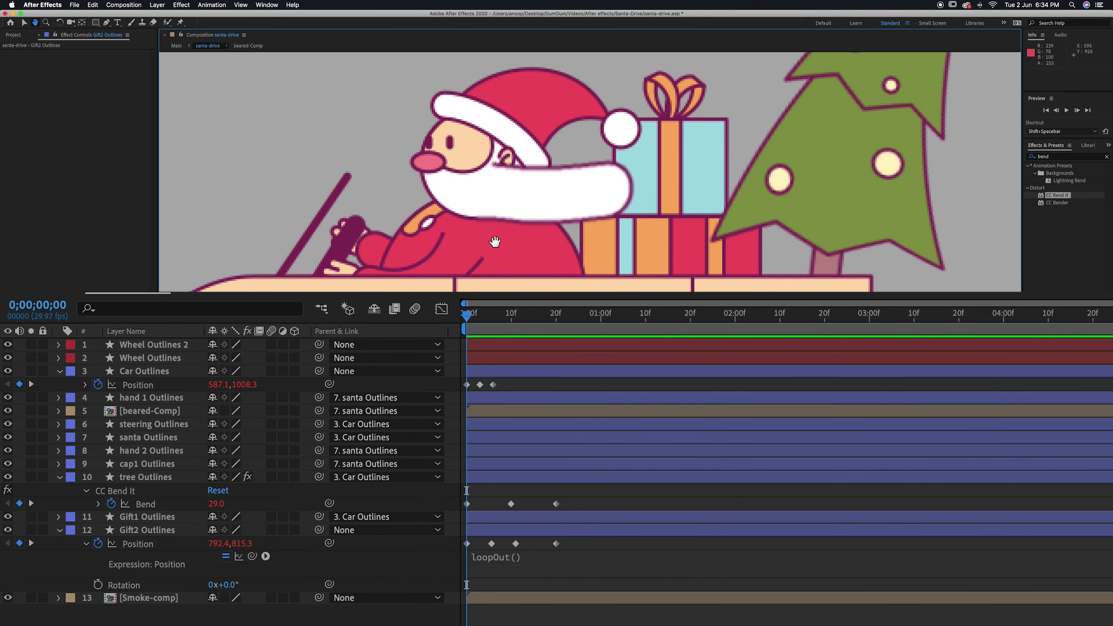
{"action": "left_click", "coordinate": [442, 281]}
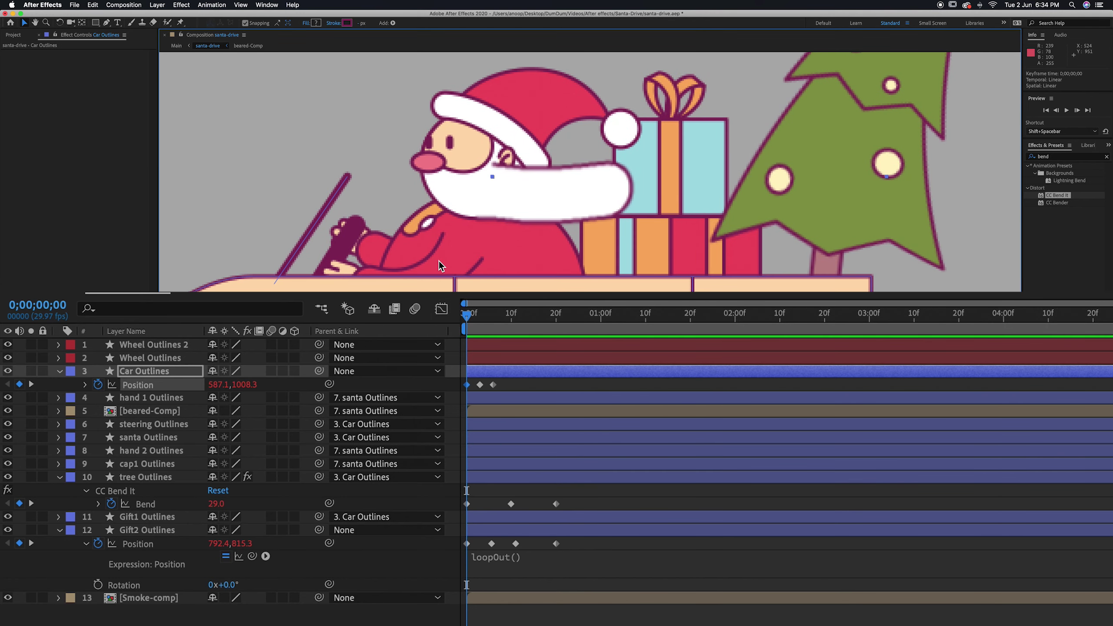
{"action": "left_click", "coordinate": [60, 371]}
{"action": "left_click", "coordinate": [60, 464]}
{"action": "left_click", "coordinate": [60, 490]}
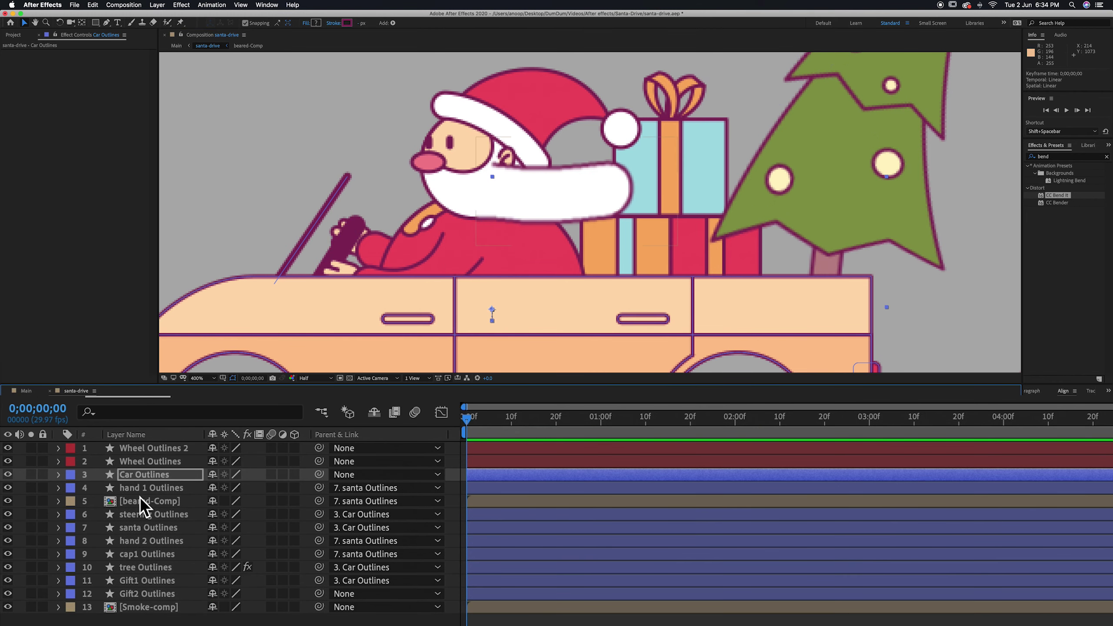
Move the anchor point of hand 1 Outlines to the top end of the sleeve line and enable Rotation keyframing.
{"action": "left_click", "coordinate": [143, 489]}
{"action": "left_click", "coordinate": [82, 22]}
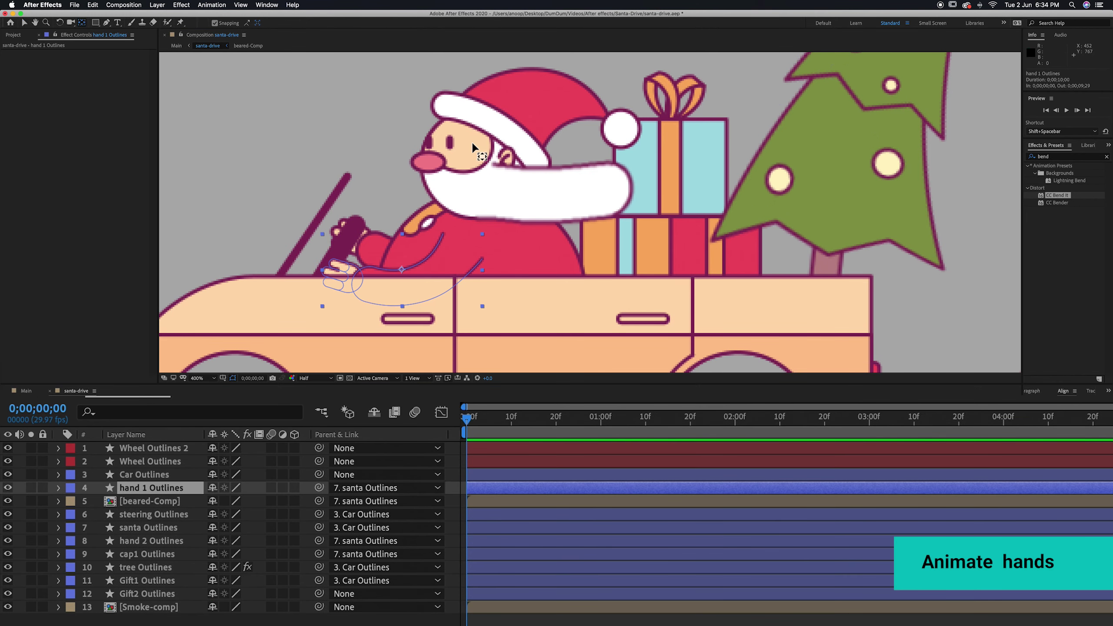
{"action": "left_click_drag", "start_coordinate": [403, 272], "coordinate": [443, 238]}
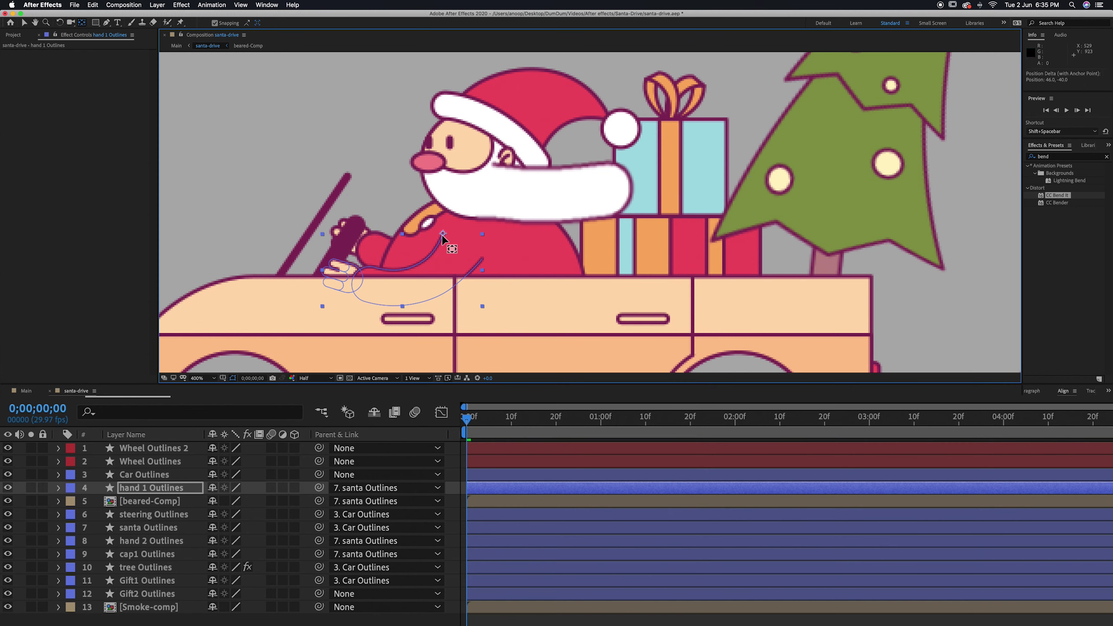
{"action": "key", "text": "r"}
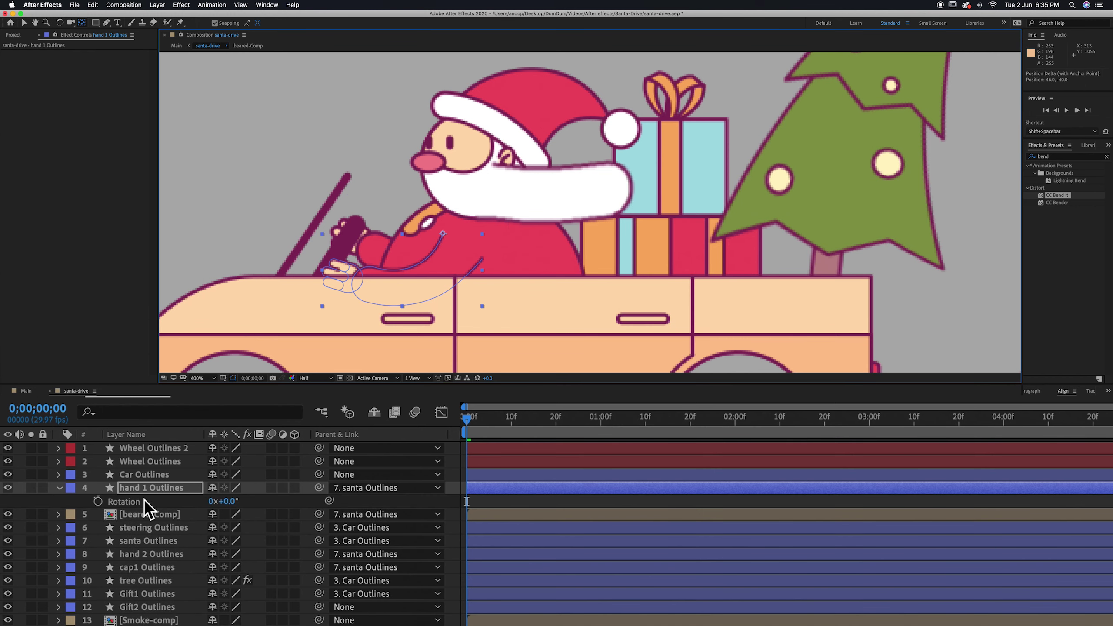
{"action": "left_click", "coordinate": [501, 479]}
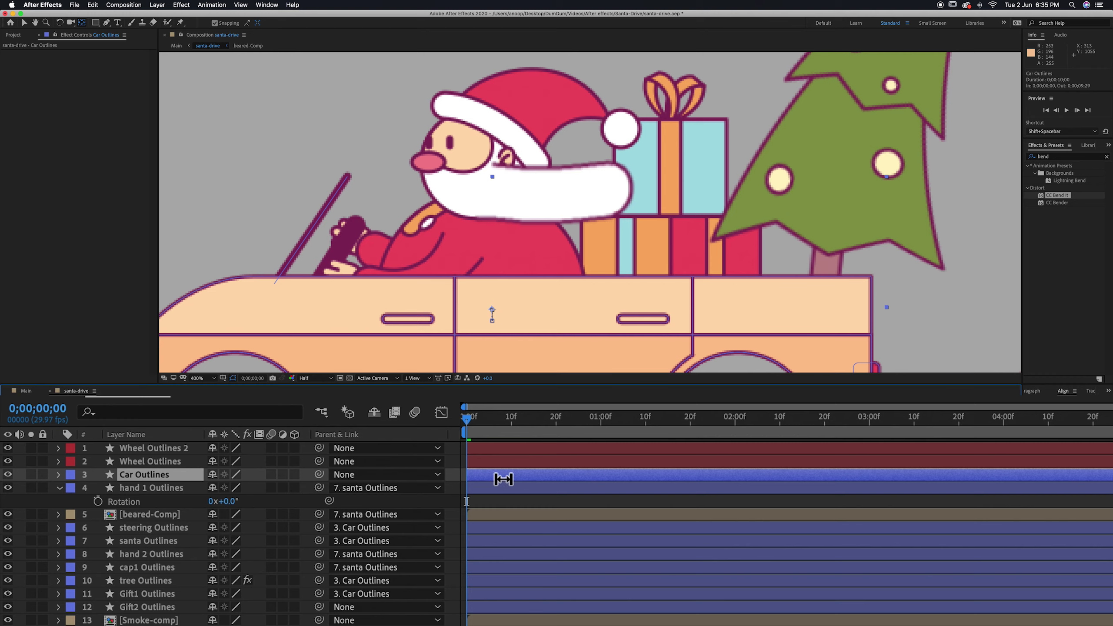
{"action": "left_click", "coordinate": [98, 501]}
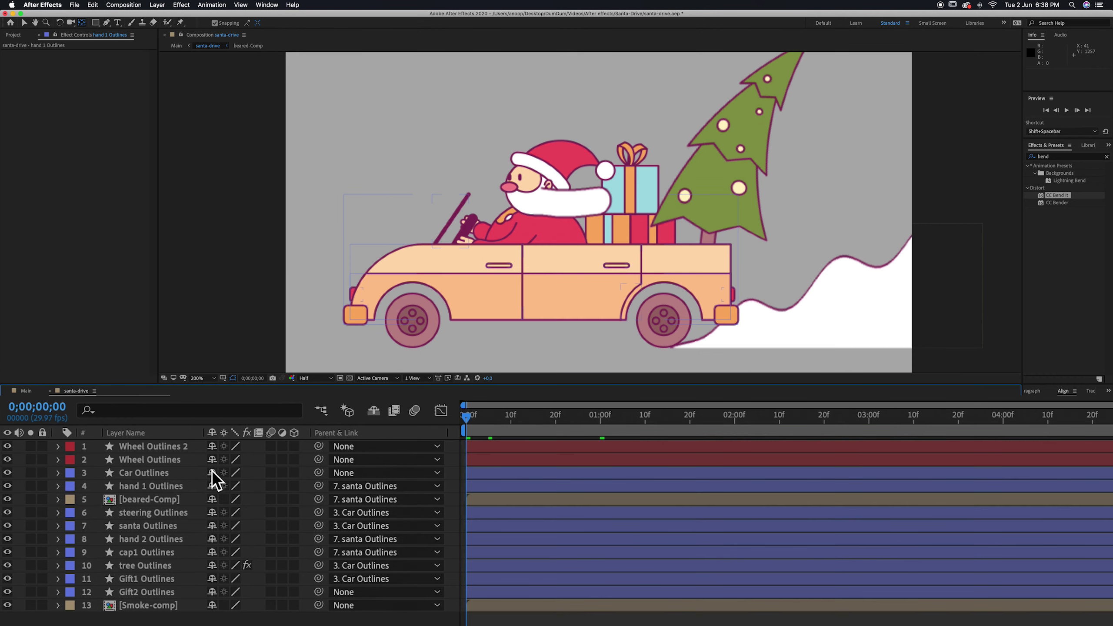
Show the Rotation of hand 1 Outlines and move the layer's anchor point to the shoulder end of the arm.
{"action": "left_click", "coordinate": [153, 488]}
{"action": "key", "text": "r"}
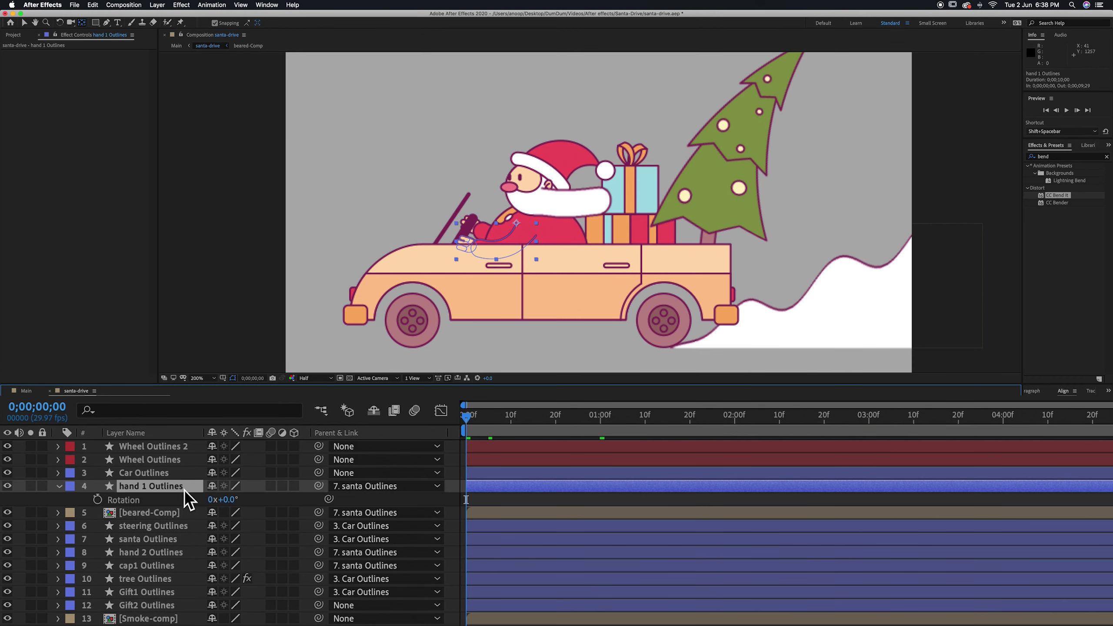
{"action": "left_click_drag", "start_coordinate": [510, 221], "coordinate": [538, 240]}
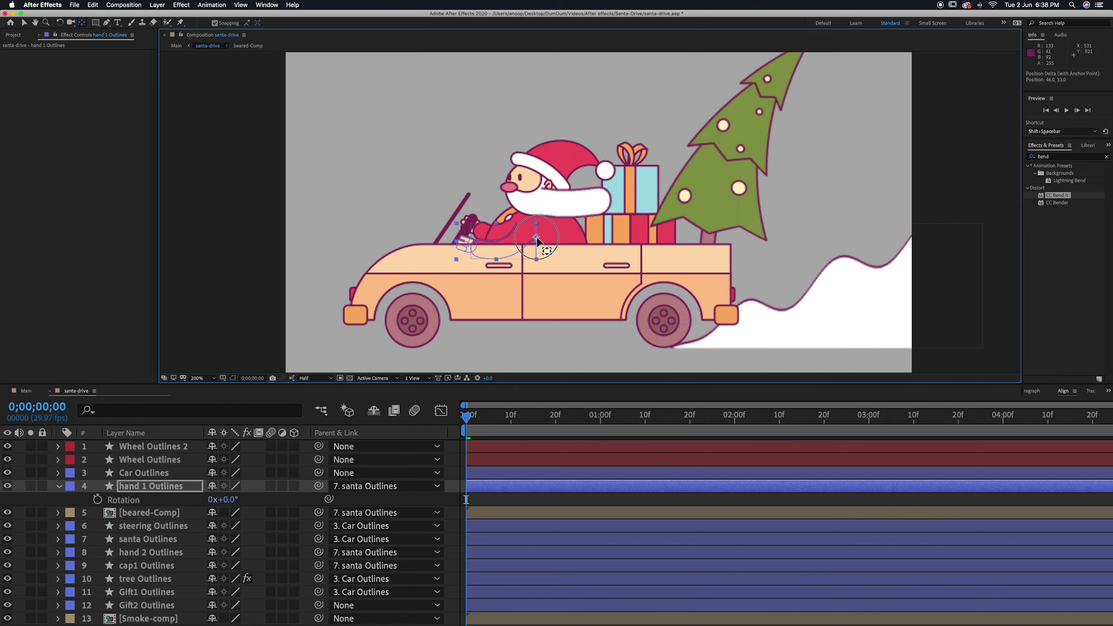
Keyframe the Rotation of hand 1 Outlines at 0° on frame 0 and at 1 second, and at 17° on frame 15.
{"action": "left_click", "coordinate": [97, 500]}
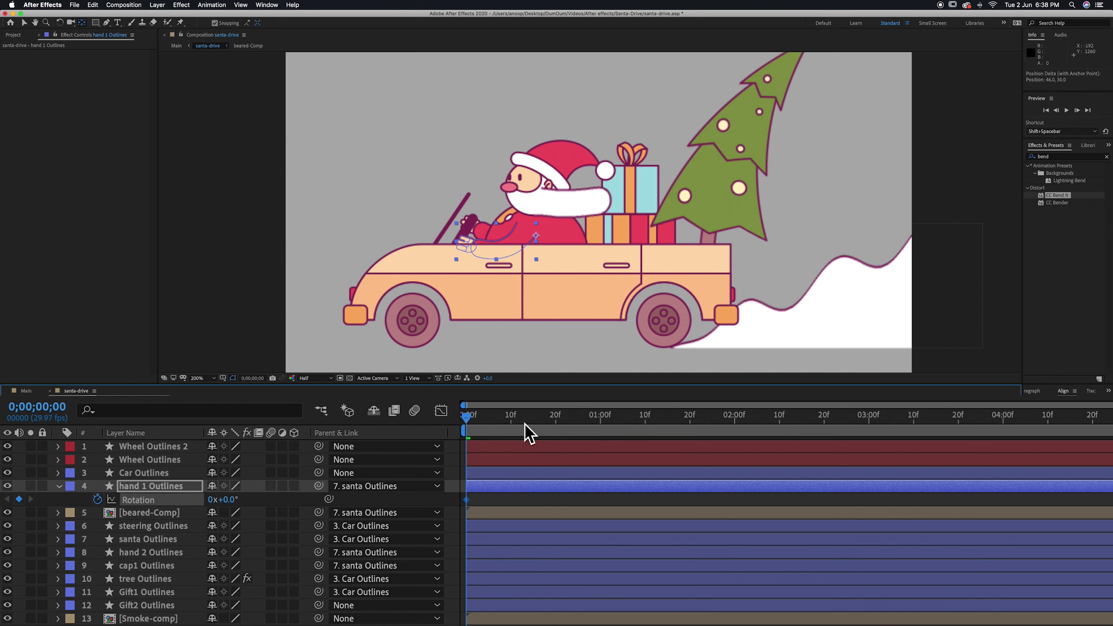
{"action": "left_click_drag", "start_coordinate": [524, 420], "coordinate": [600, 419]}
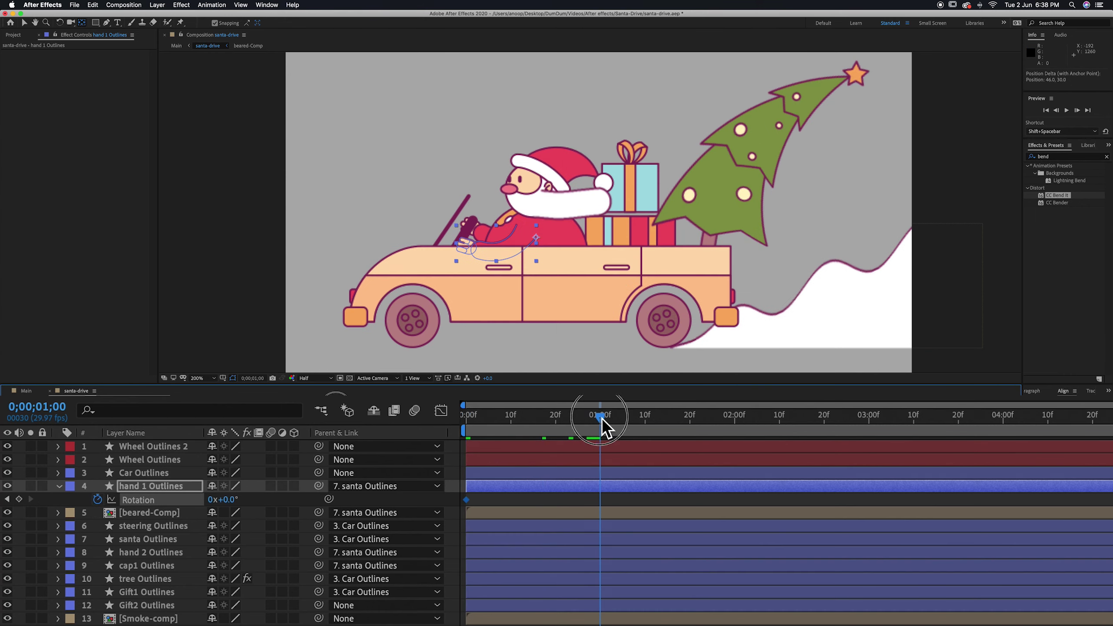
{"action": "left_click", "coordinate": [535, 417]}
{"action": "left_click_drag", "start_coordinate": [232, 503], "coordinate": [246, 504]}
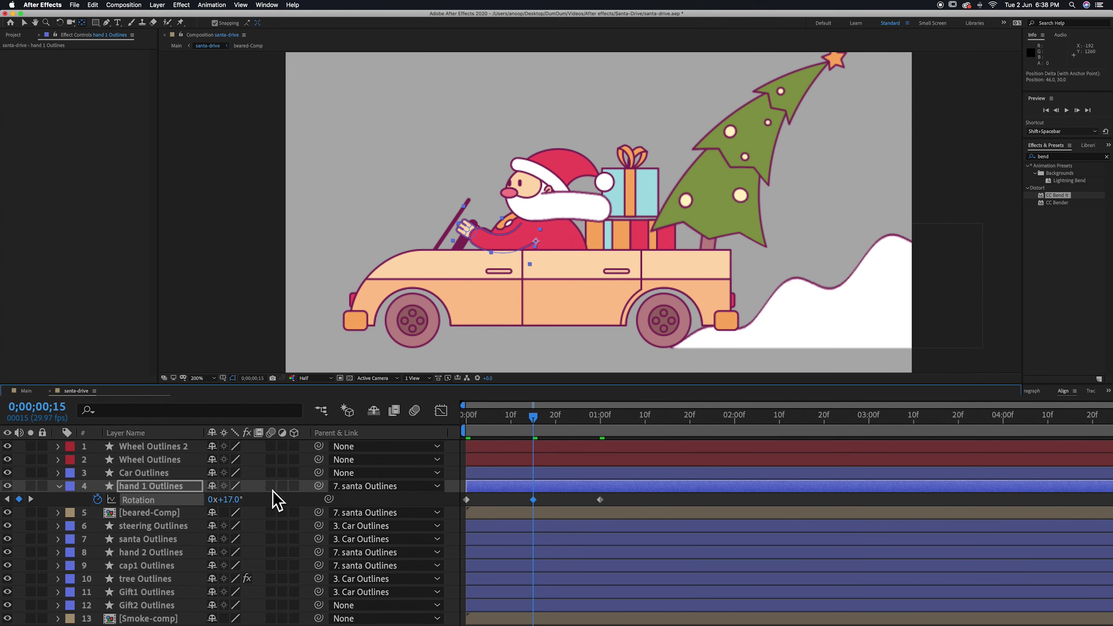
Add Rotation keyframes of 0° to hand 2 Outlines at frame 0, frame 15 and 1 second.
{"action": "left_click", "coordinate": [149, 553]}
{"action": "key", "text": "r"}
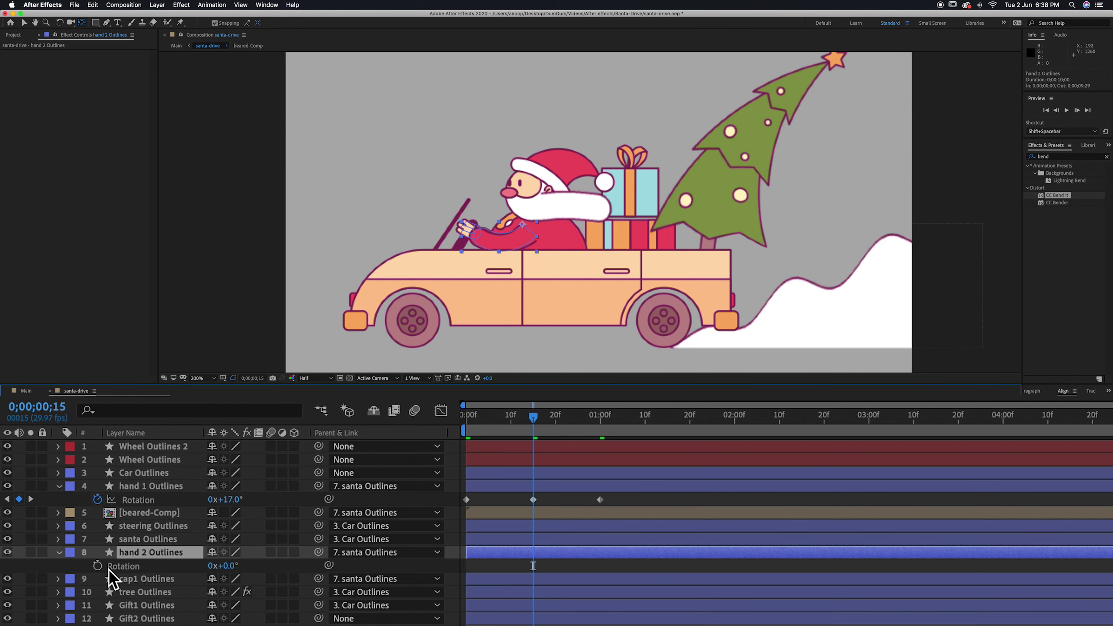
{"action": "left_click", "coordinate": [97, 566]}
{"action": "left_click_drag", "start_coordinate": [519, 420], "coordinate": [407, 443]}
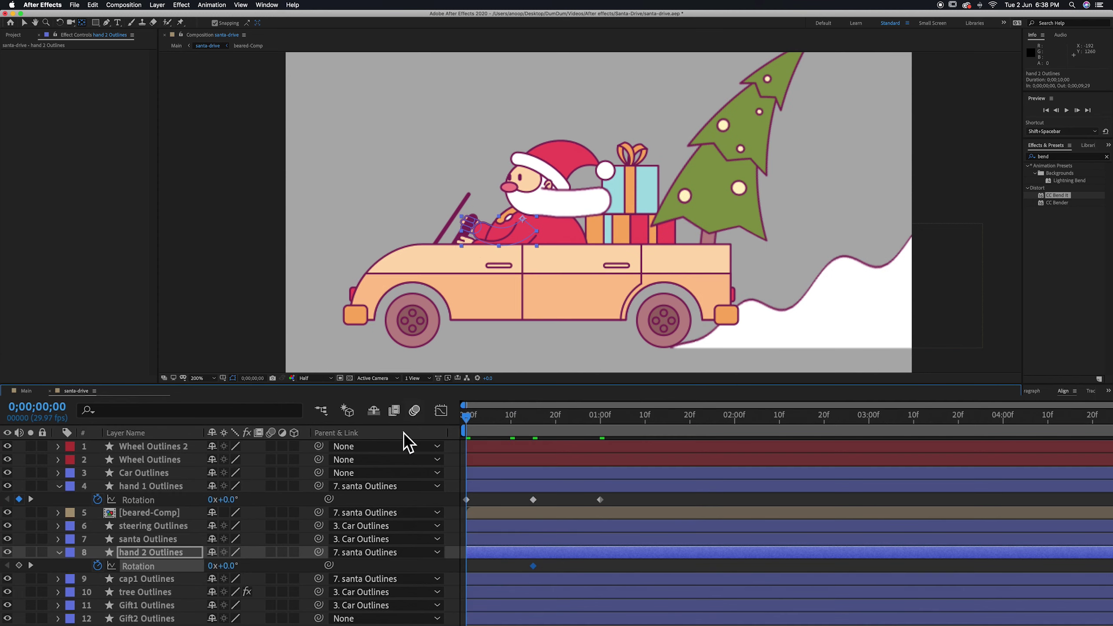
{"action": "left_click", "coordinate": [603, 416]}
{"action": "left_click_drag", "start_coordinate": [542, 420], "coordinate": [536, 427]}
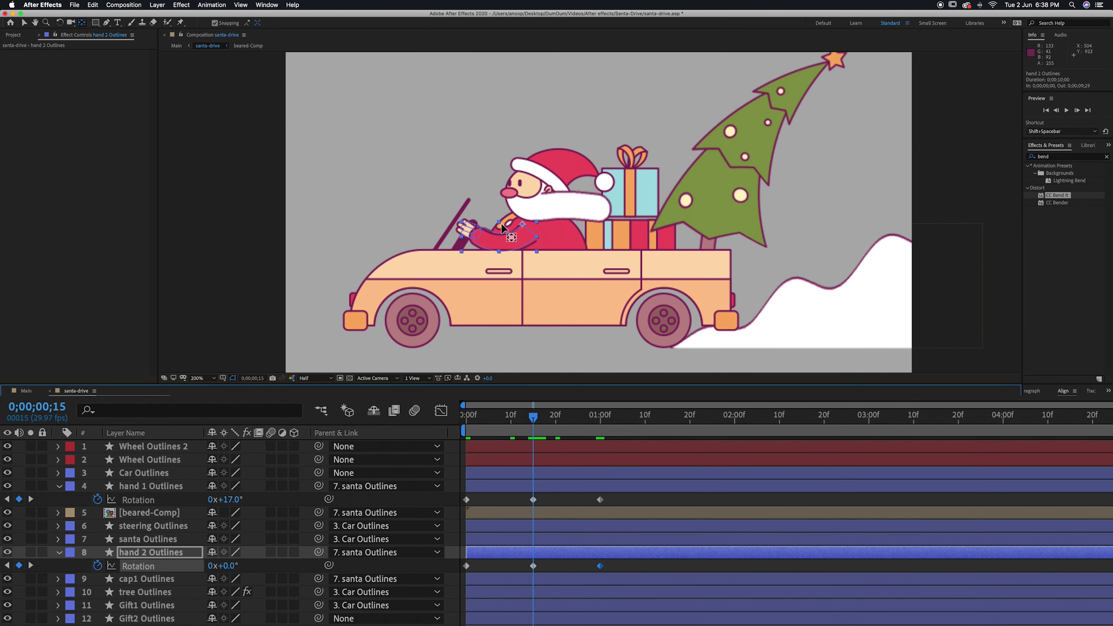
Move the anchor point of hand 2 Outlines to the shoulder end and set its frame 15 Rotation to about -13°.
{"action": "left_click_drag", "start_coordinate": [523, 224], "coordinate": [535, 236]}
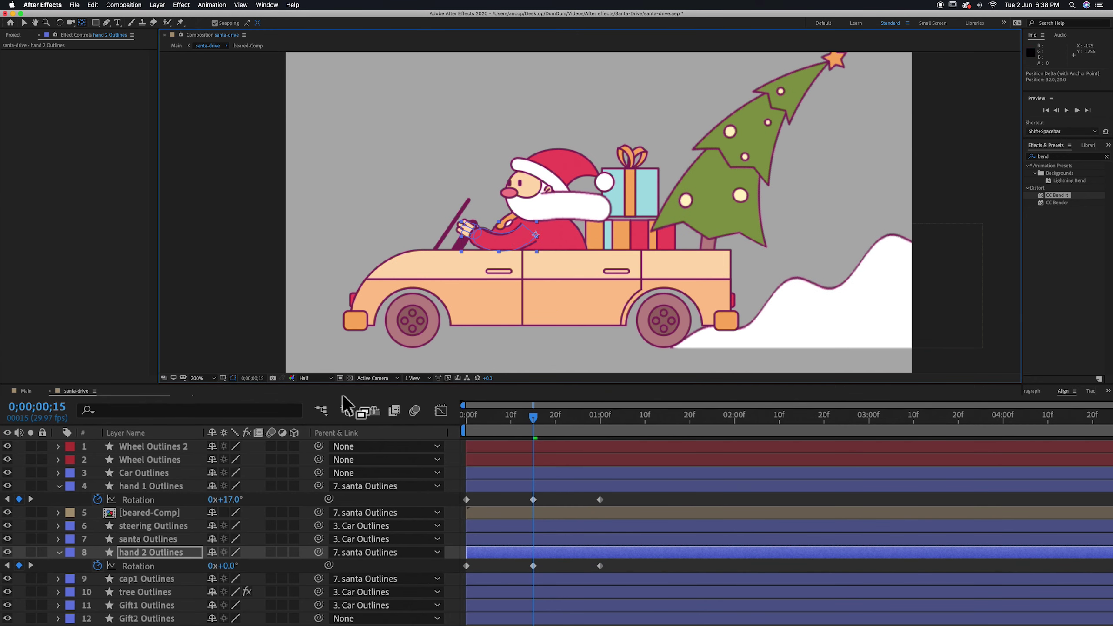
{"action": "left_click_drag", "start_coordinate": [232, 567], "coordinate": [234, 567]}
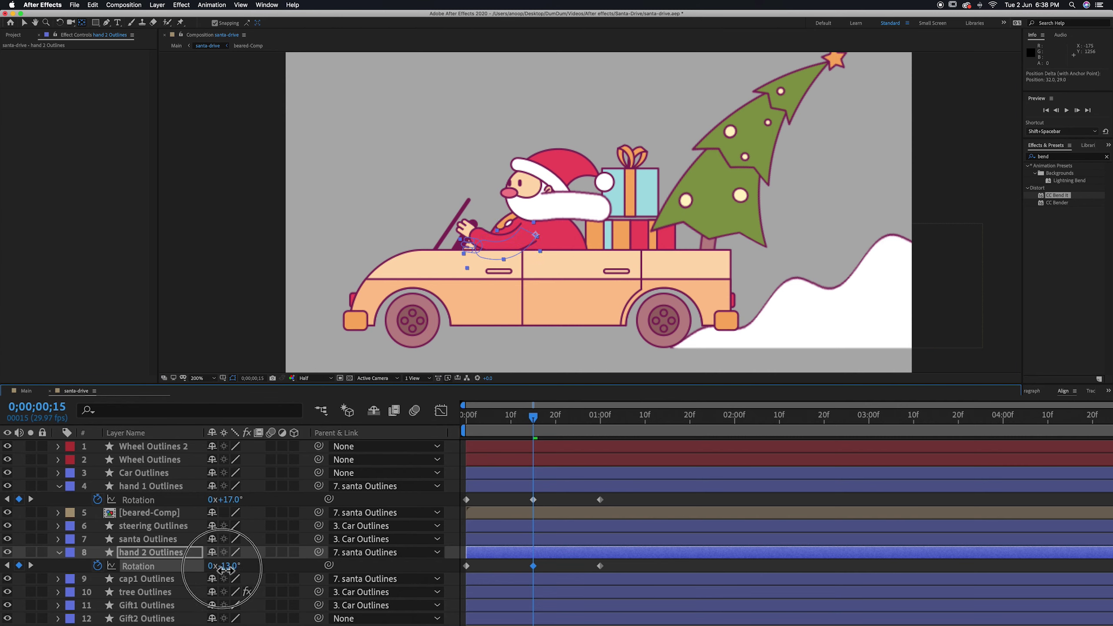
{"action": "key", "text": "Home"}
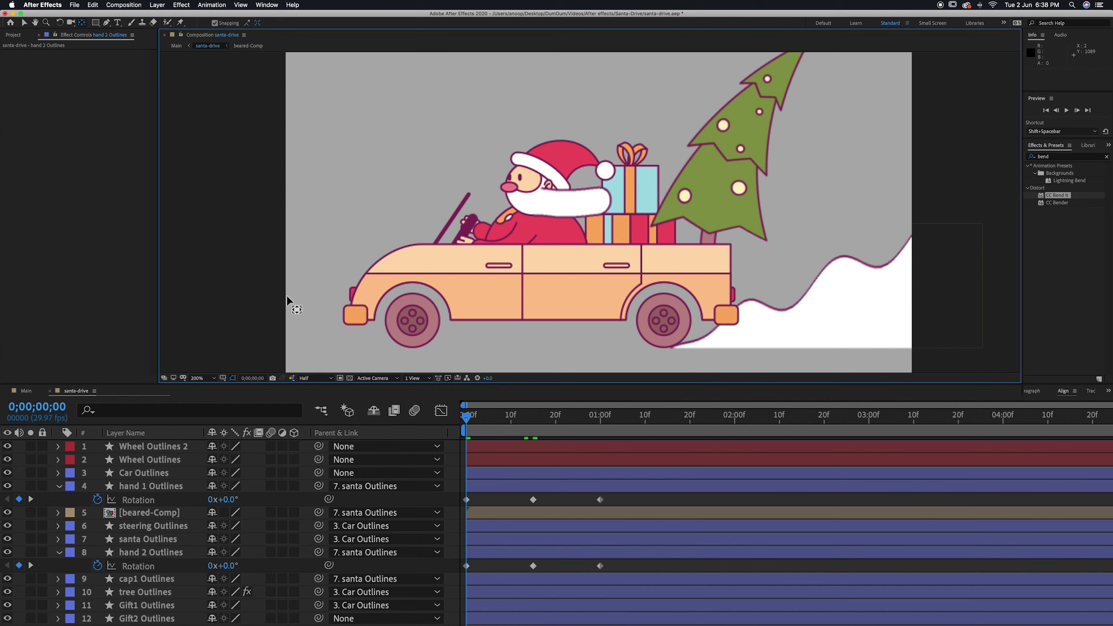
Add a loopOut() expression to the Rotation of hand 1 Outlines.
{"action": "left_click", "coordinate": [98, 500], "text": "alt"}
{"action": "type", "text": "loop"}
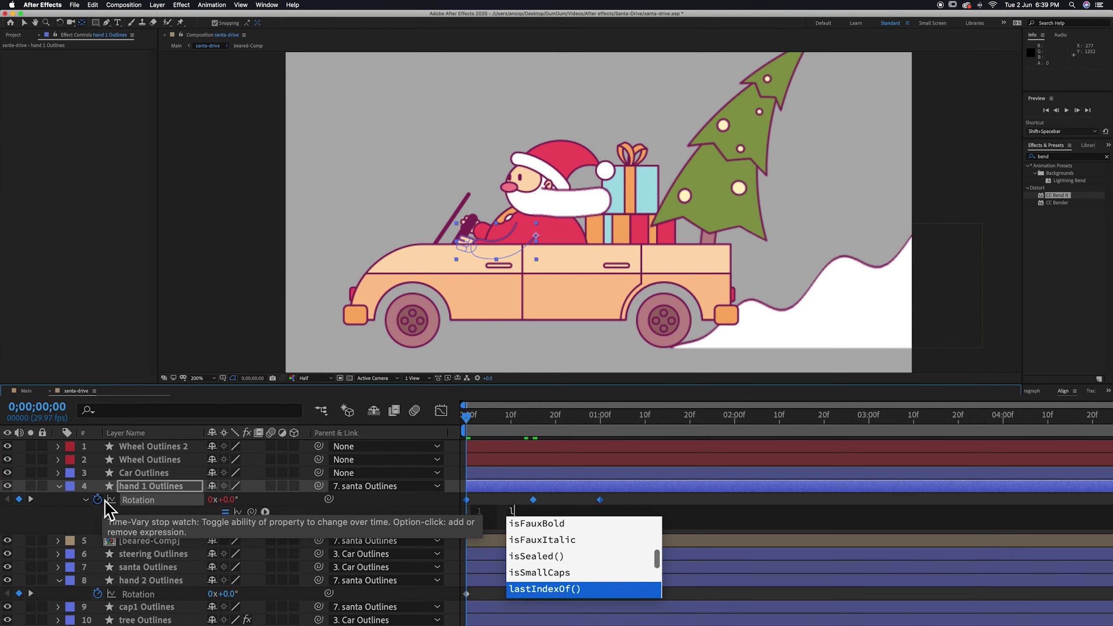
{"action": "key", "text": "Down"}
{"action": "key", "text": "Down"}
{"action": "key", "text": "Return"}
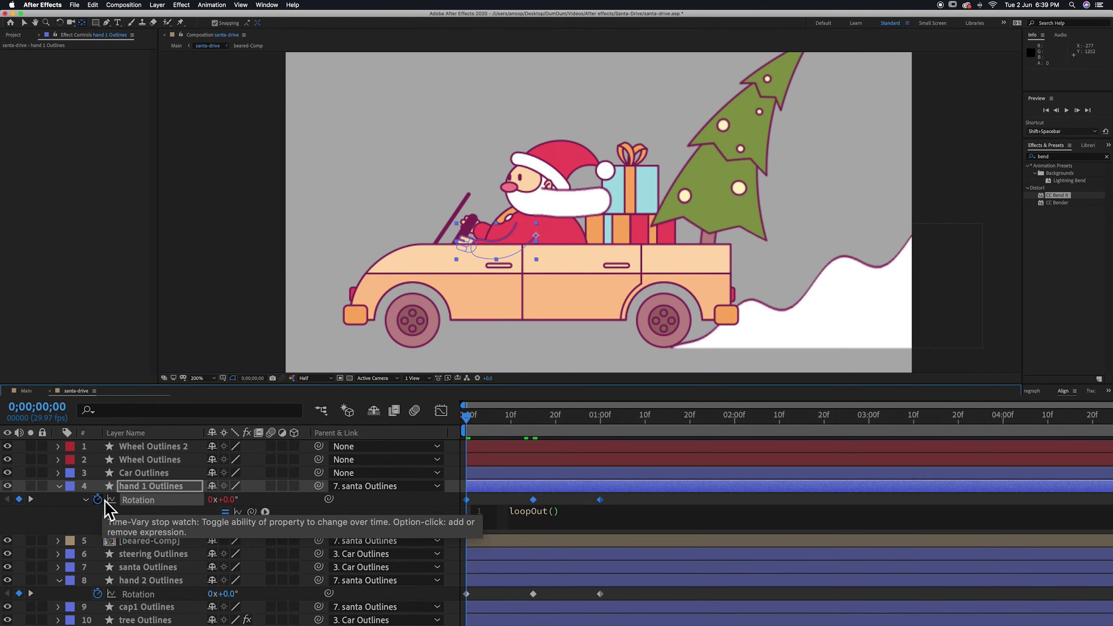
Add a loopOut() expression to the Rotation of hand 2 Outlines and preview from the first frame.
{"action": "left_click", "coordinate": [97, 594], "text": "alt"}
{"action": "type", "text": "loopOut("}
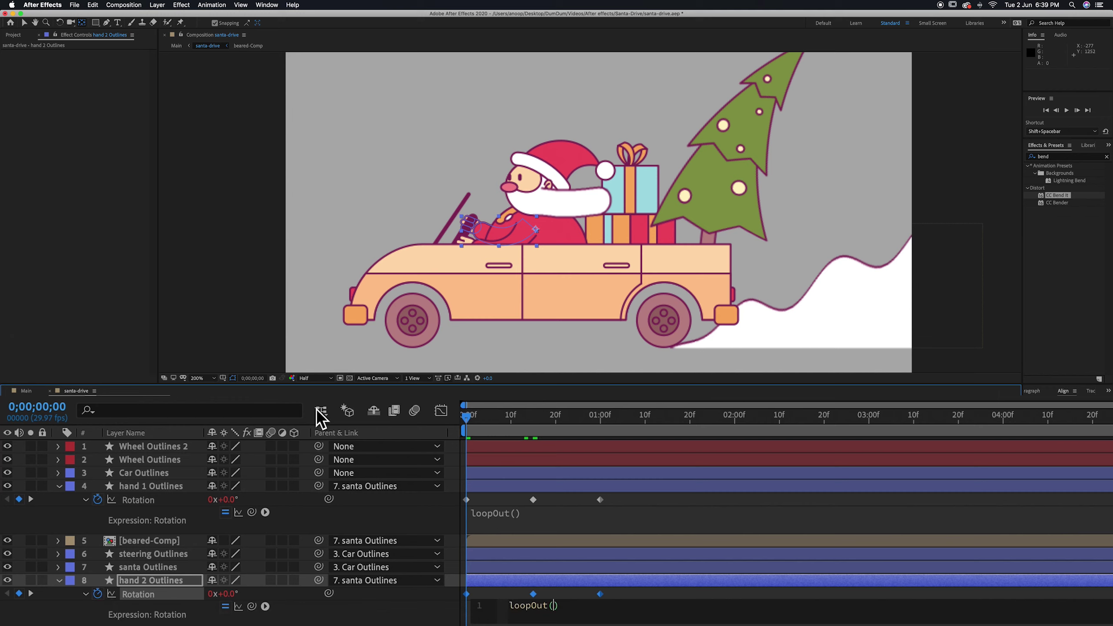
{"action": "left_click", "coordinate": [461, 418]}
{"action": "key", "text": "space"}
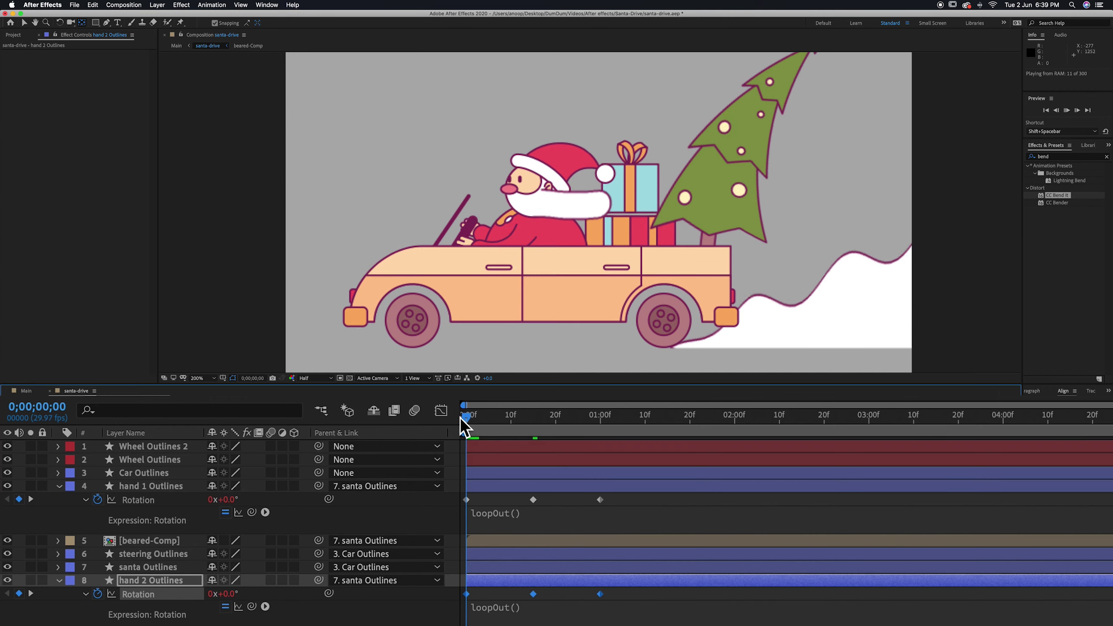
Stretch the Rotation keyframes of both hand layers to 0, 1 and 2 seconds and preview the slower steering motion.
{"action": "left_click_drag", "start_coordinate": [616, 497], "coordinate": [464, 601]}
{"action": "left_click_drag", "start_coordinate": [697, 605], "coordinate": [735, 602]}
{"action": "key", "text": "space"}
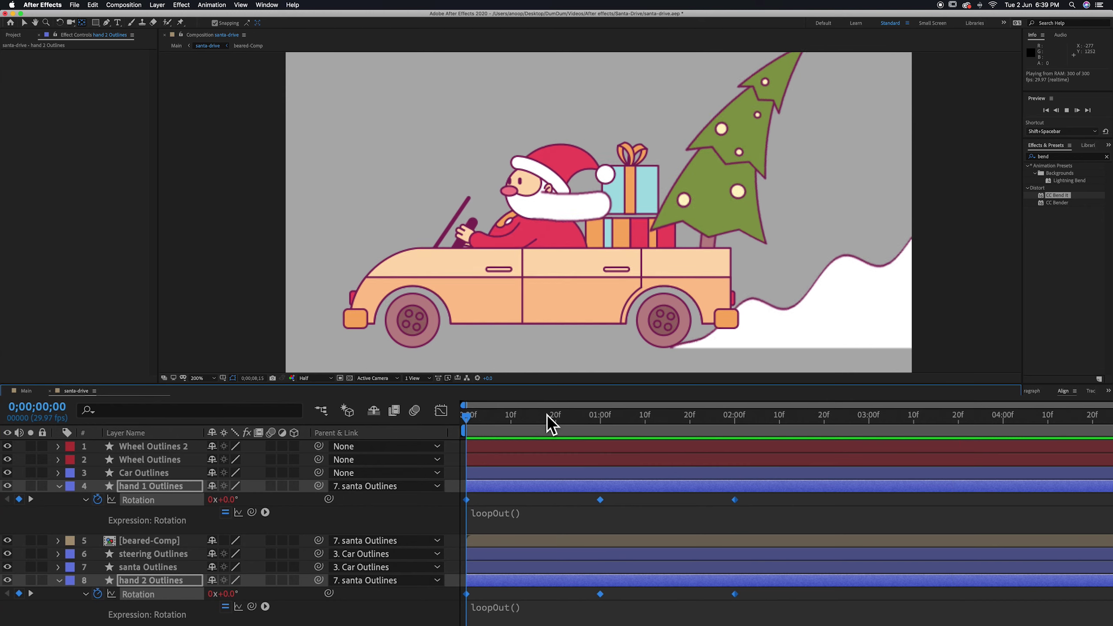
Save the project and inspect the Main composition at 0;00;01;19.
{"action": "left_click", "coordinate": [401, 420]}
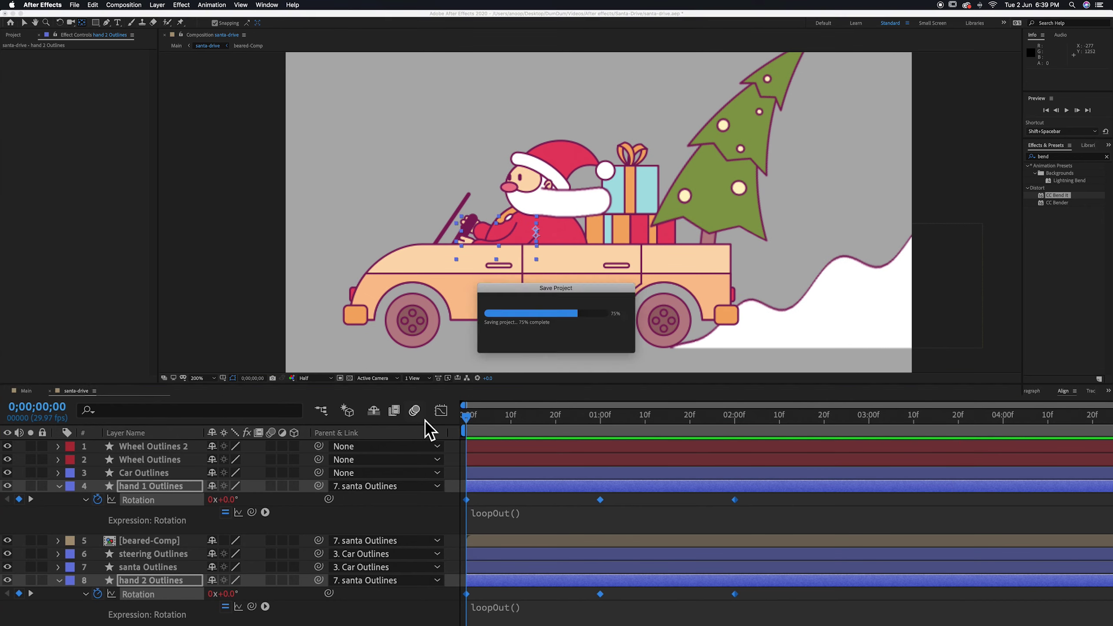
{"action": "left_click", "coordinate": [25, 390]}
{"action": "left_click", "coordinate": [394, 312]}
{"action": "key", "text": "period"}
{"action": "left_click", "coordinate": [25, 22]}
{"action": "key", "text": "comma"}
{"action": "left_click", "coordinate": [201, 379]}
{"action": "left_click", "coordinate": [208, 397]}
{"action": "left_click_drag", "start_coordinate": [276, 407], "coordinate": [384, 407]}
{"action": "key", "text": "period"}
{"action": "key", "text": "space"}
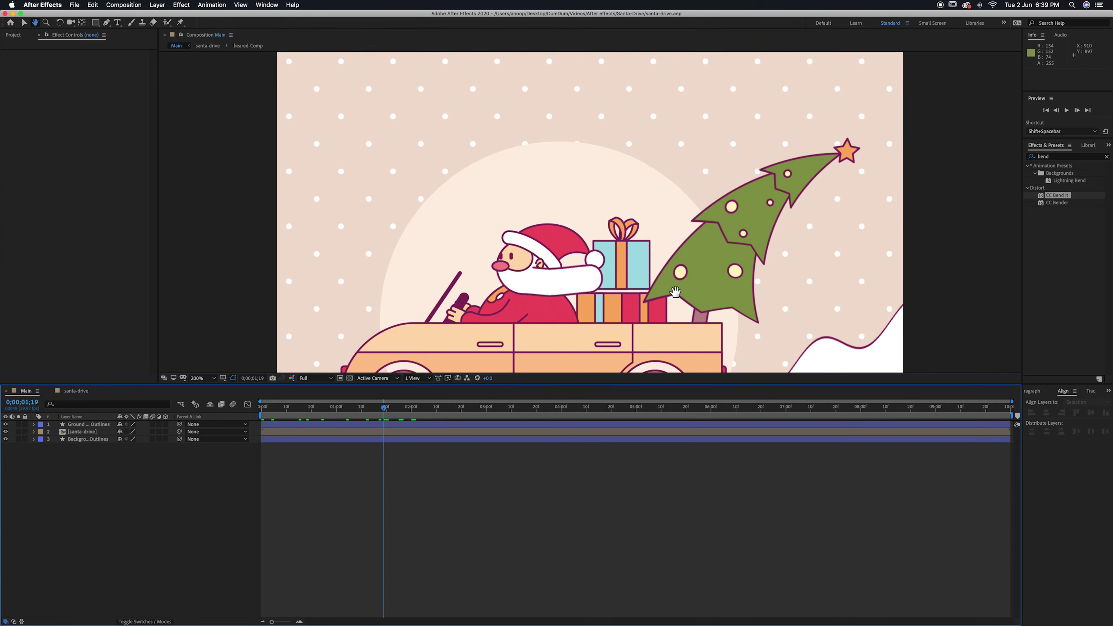
Fit the whole Main composition in the viewer and preview the animation from the first frame.
{"action": "left_click_drag", "start_coordinate": [676, 294], "coordinate": [623, 180]}
{"action": "key", "text": "comma"}
{"action": "key", "text": "space"}
{"action": "left_click_drag", "start_coordinate": [405, 289], "coordinate": [375, 346]}
{"action": "left_click", "coordinate": [205, 379]}
{"action": "left_click", "coordinate": [209, 387]}
{"action": "left_click", "coordinate": [252, 407]}
{"action": "key", "text": "space"}
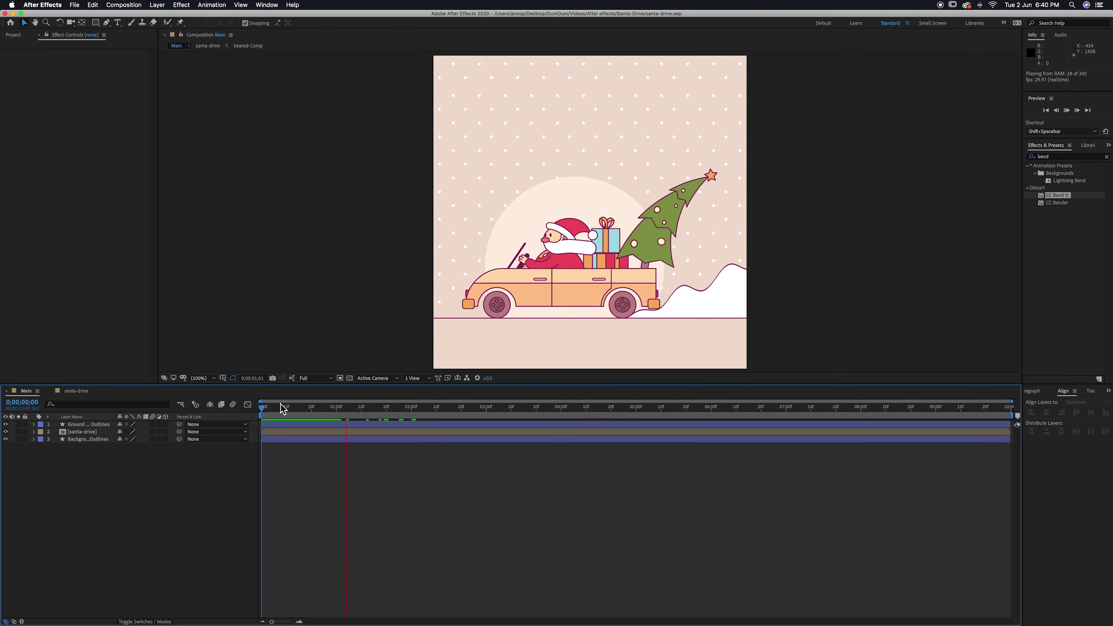